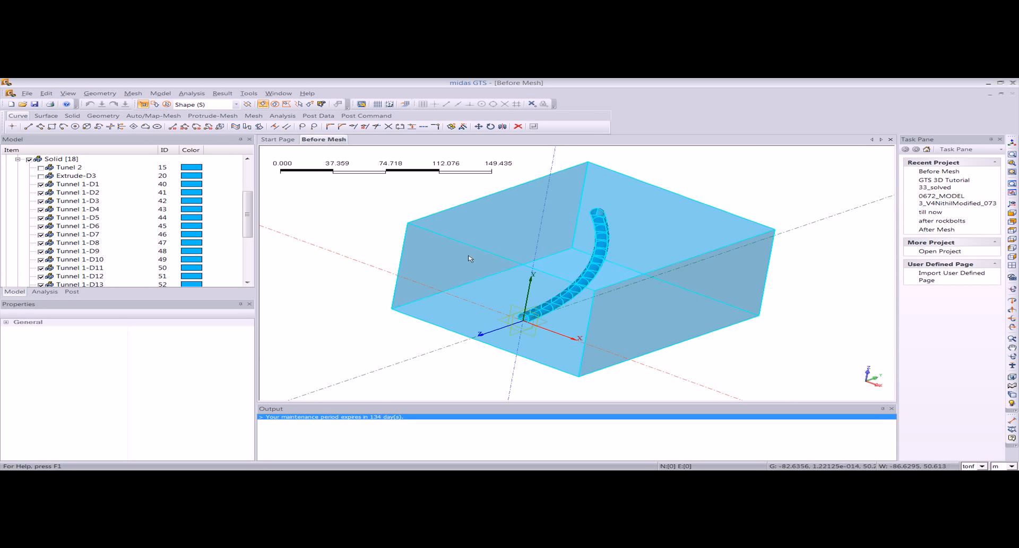
# Hide the surrounding ground block and examine the curved tunnel in top, front and isometric views.
pyautogui.rightClick(435, 240)
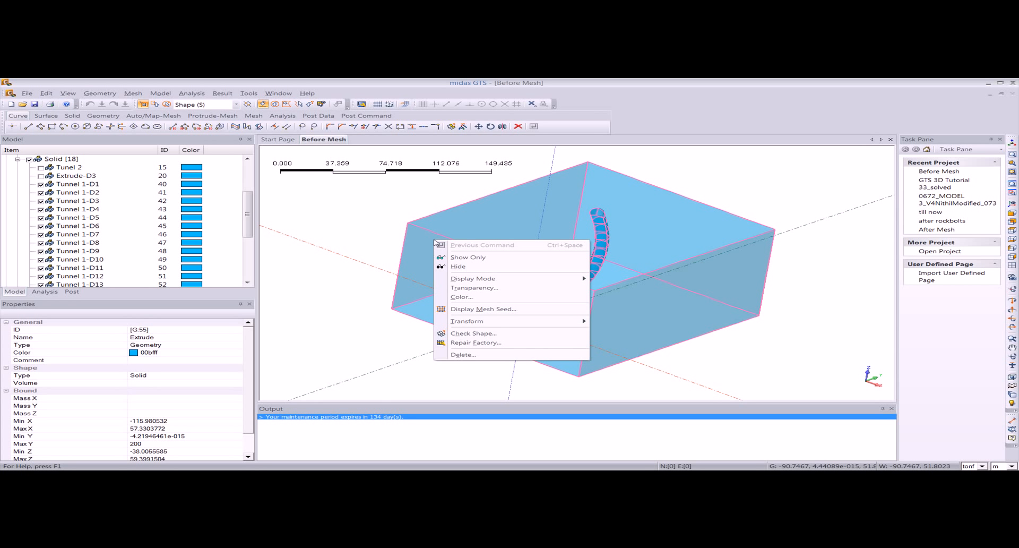
pyautogui.click(449, 267)
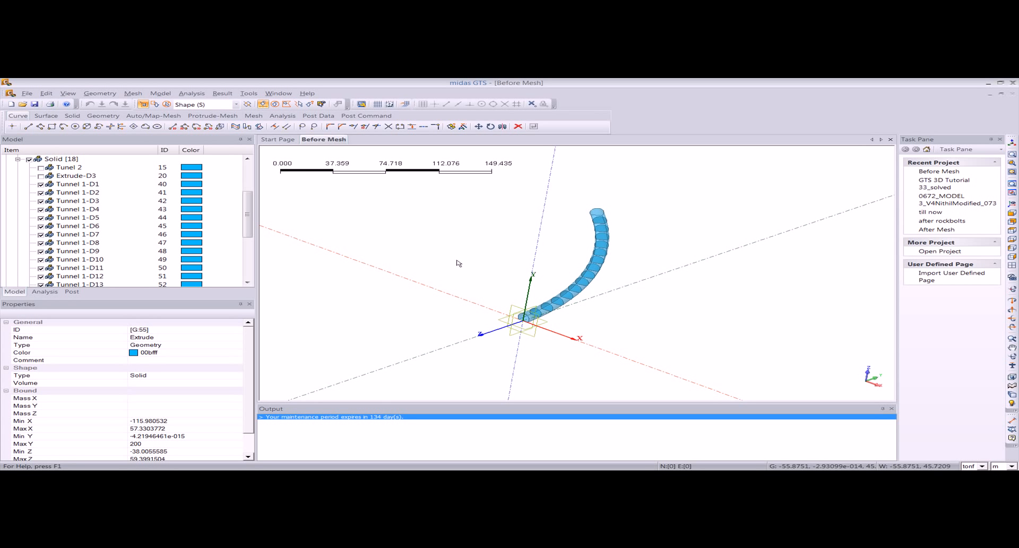
pyautogui.click(1012, 230)
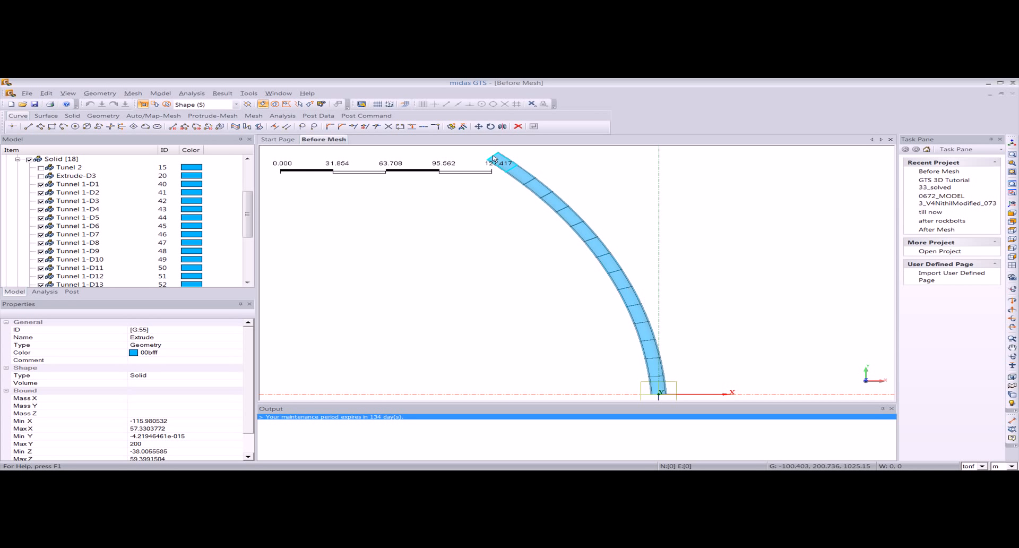
pyautogui.click(1012, 214)
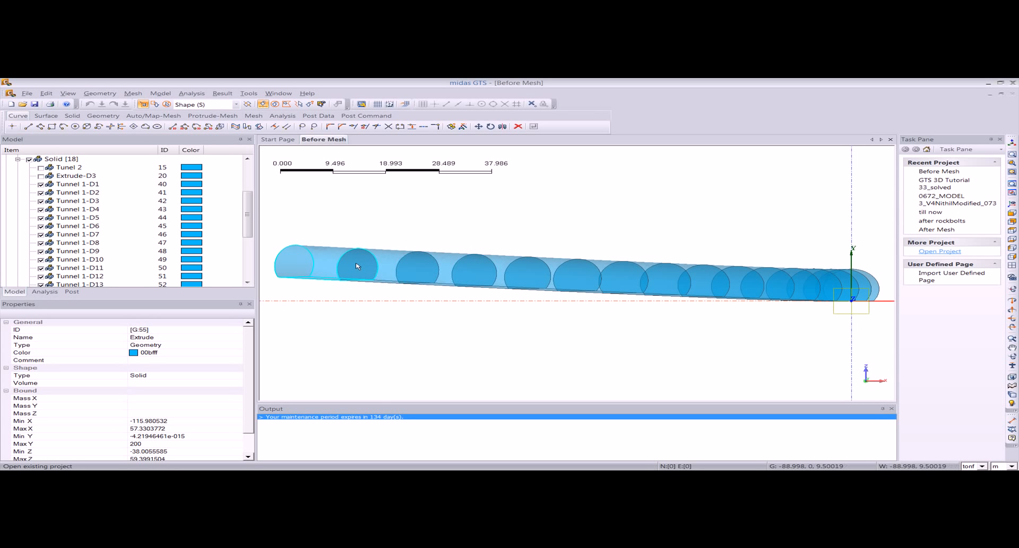
pyautogui.click(1013, 142)
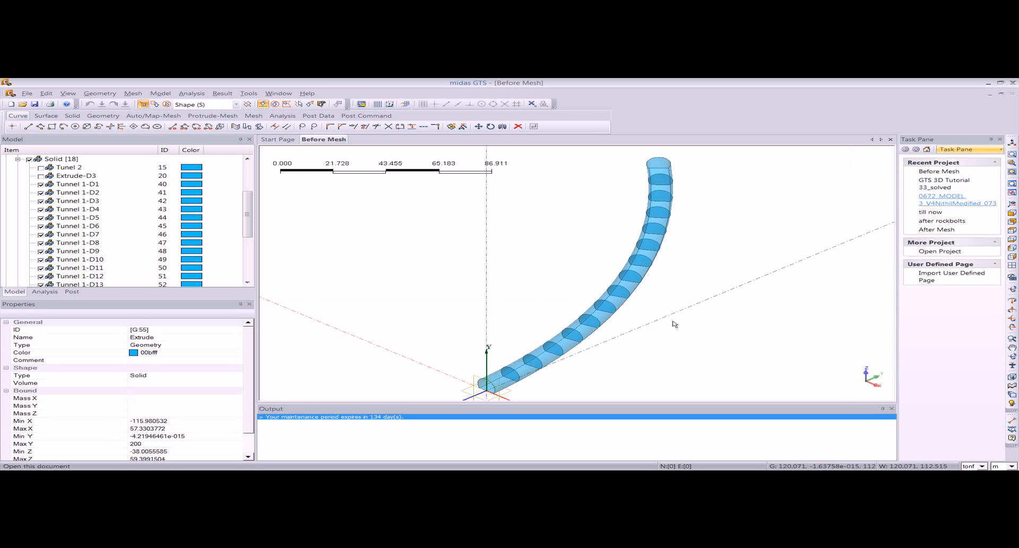
pyautogui.moveTo(644, 341); pyautogui.dragTo(555, 303, button='middle')
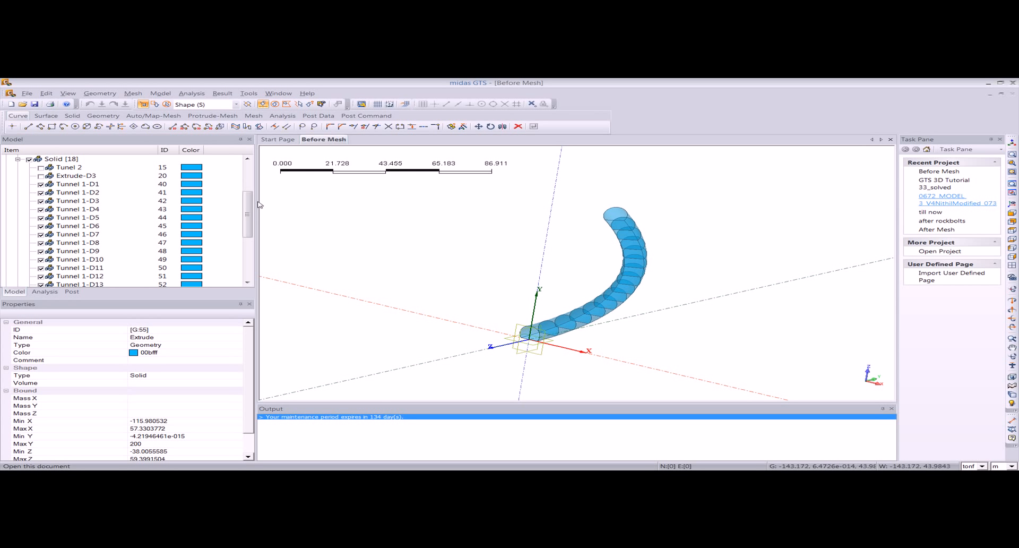
# Show the Extrude solid again and view the ground block together with the tunnel.
pyautogui.moveTo(251, 210); pyautogui.dragTo(252, 228)
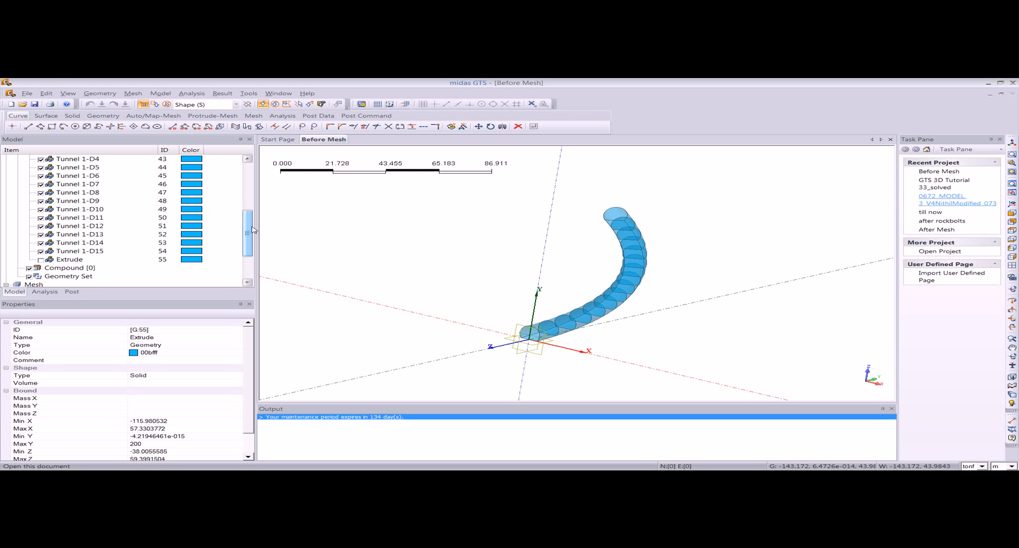
pyautogui.click(41, 261)
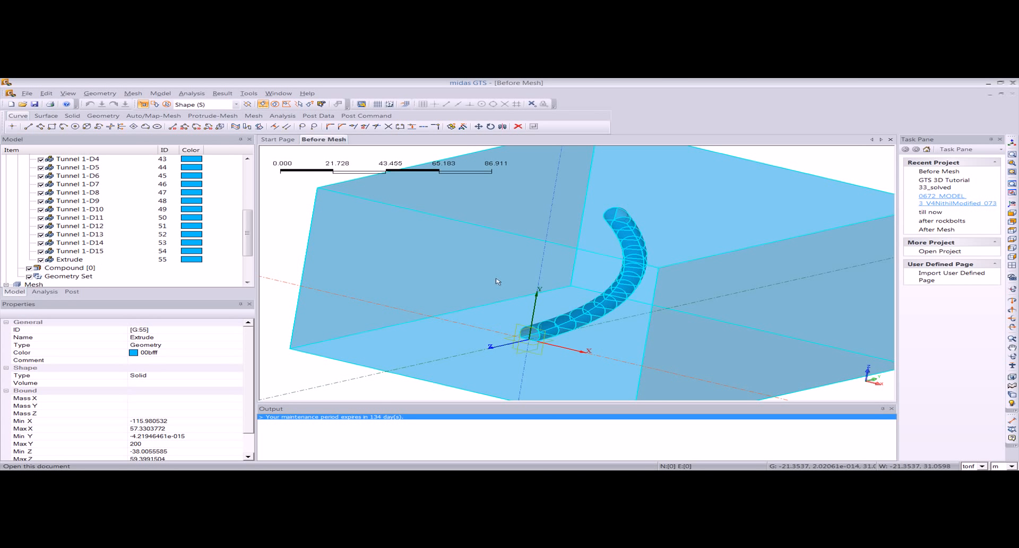
pyautogui.moveTo(451, 226); pyautogui.dragTo(499, 223, button='middle')
pyautogui.scroll(-2, 500, 246)
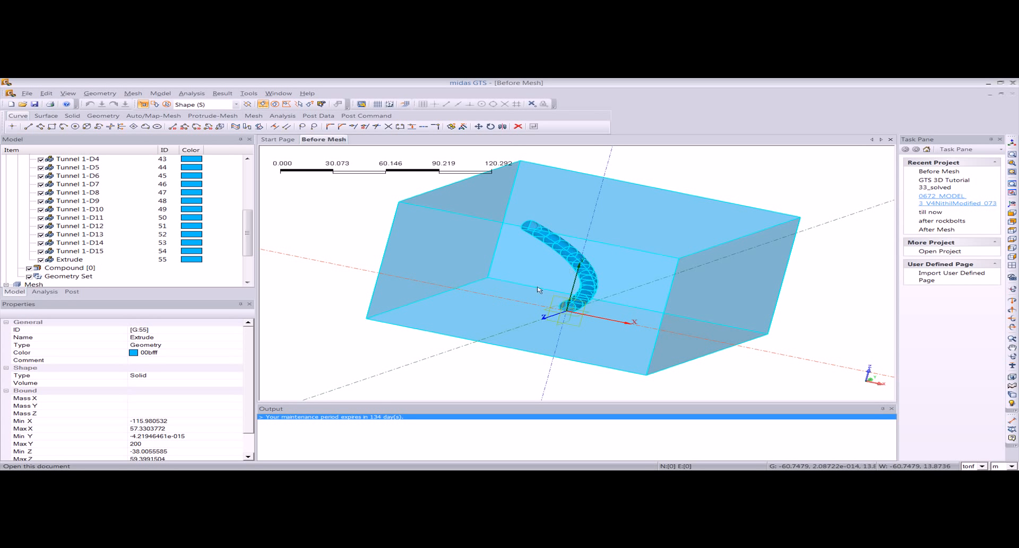
# Create a new project, accepting the default 3D model type with gravity in the Z direction.
pyautogui.click(28, 94)
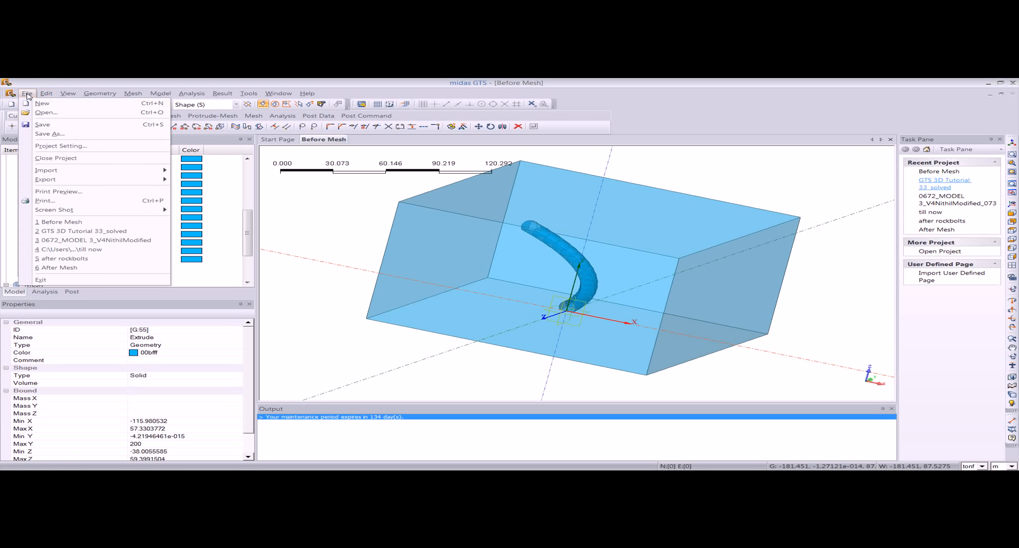
pyautogui.click(29, 107)
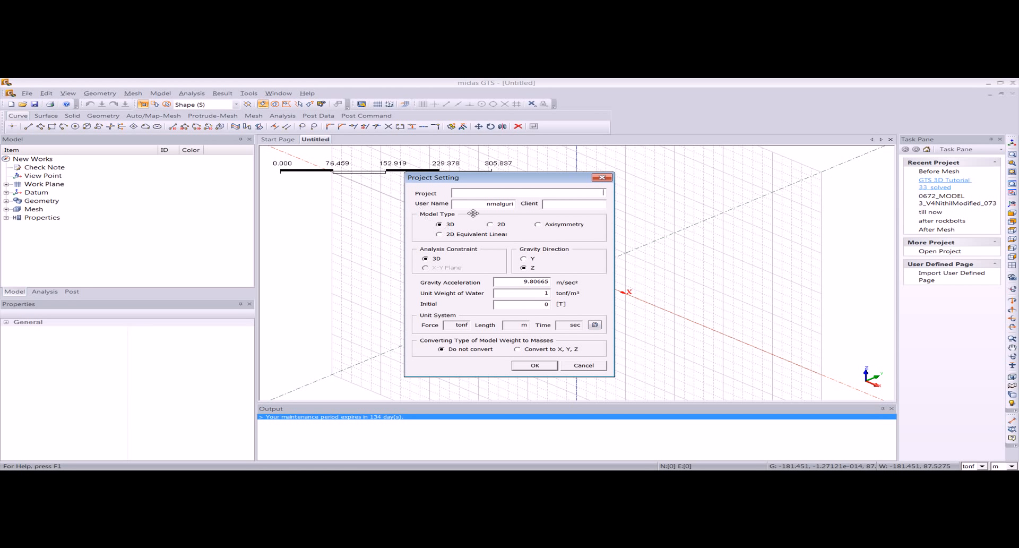
pyautogui.click(545, 370)
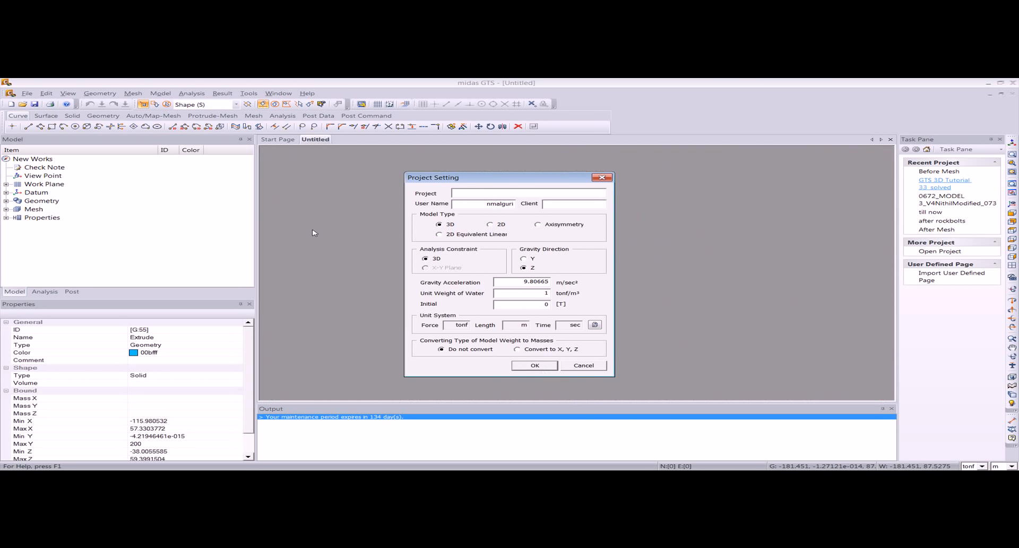
# Draw a 2D arc on the work plane for the tunnel outline, starting at -4,0.
pyautogui.click(102, 94)
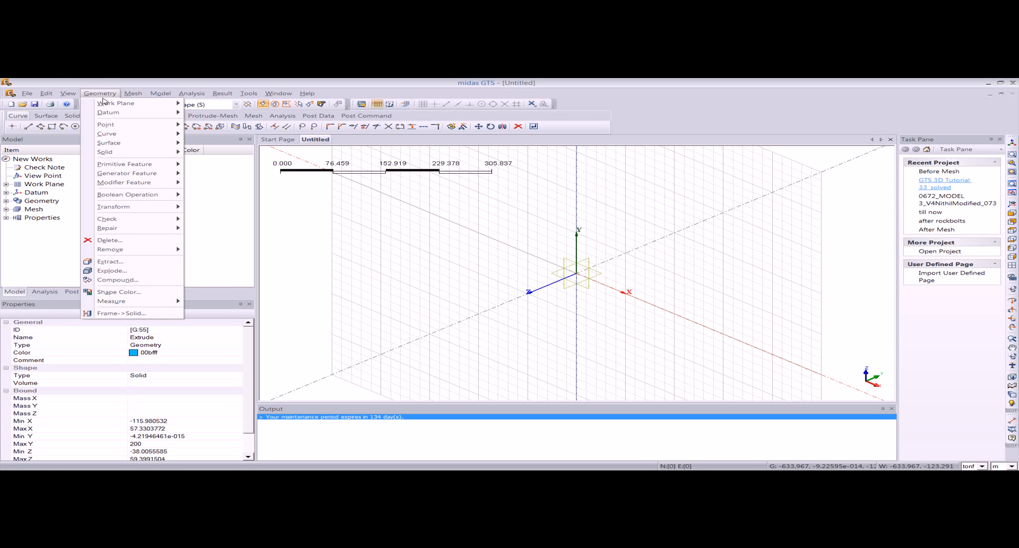
pyautogui.moveTo(107, 138)
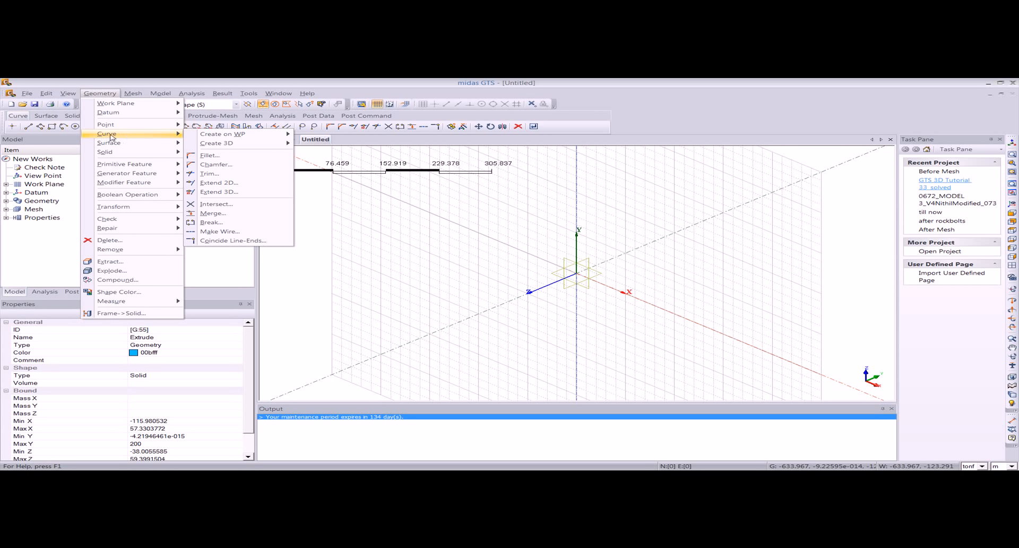
pyautogui.moveTo(249, 134)
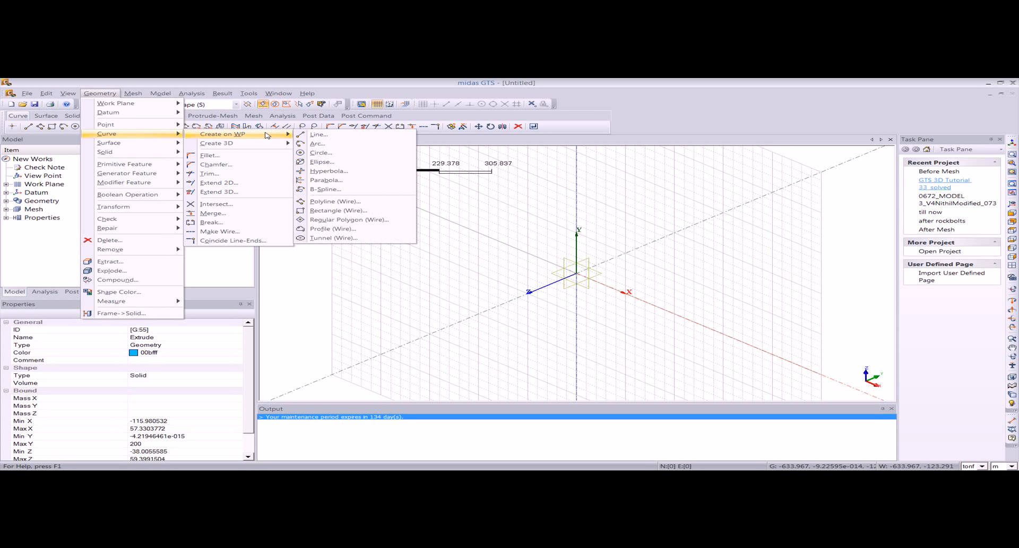
pyautogui.click(319, 145)
pyautogui.click(140, 175)
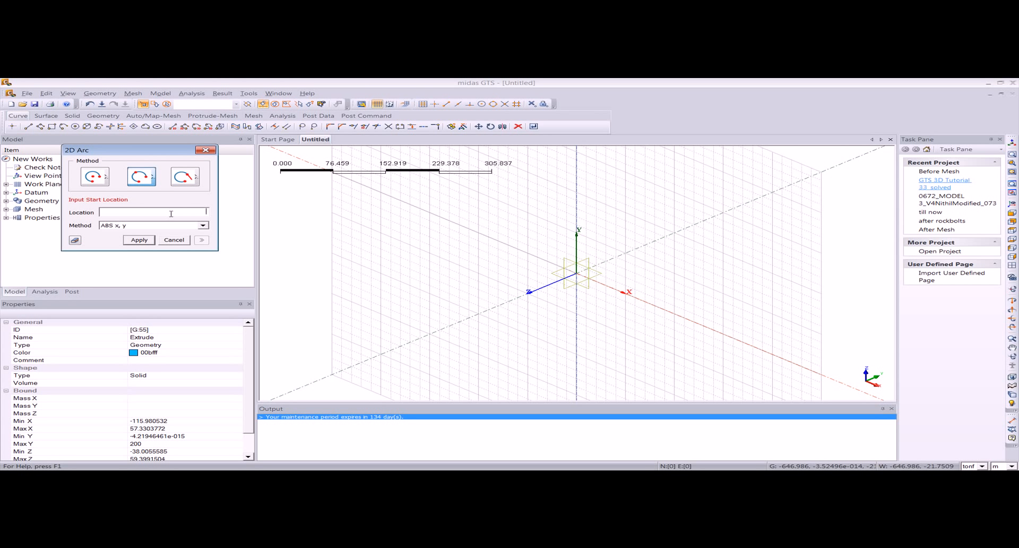
pyautogui.write('-4,0')
pyautogui.press('Return')
pyautogui.press('Return')
pyautogui.click(210, 152)
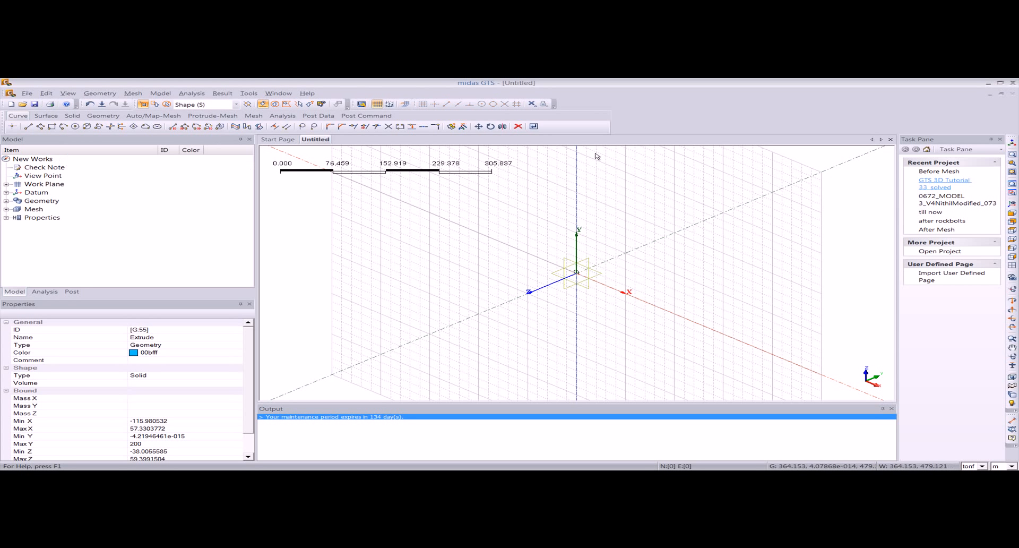
# Draw a 2D line on the work plane between the arc's two endpoints, with snapping to points enabled.
pyautogui.click(1013, 146)
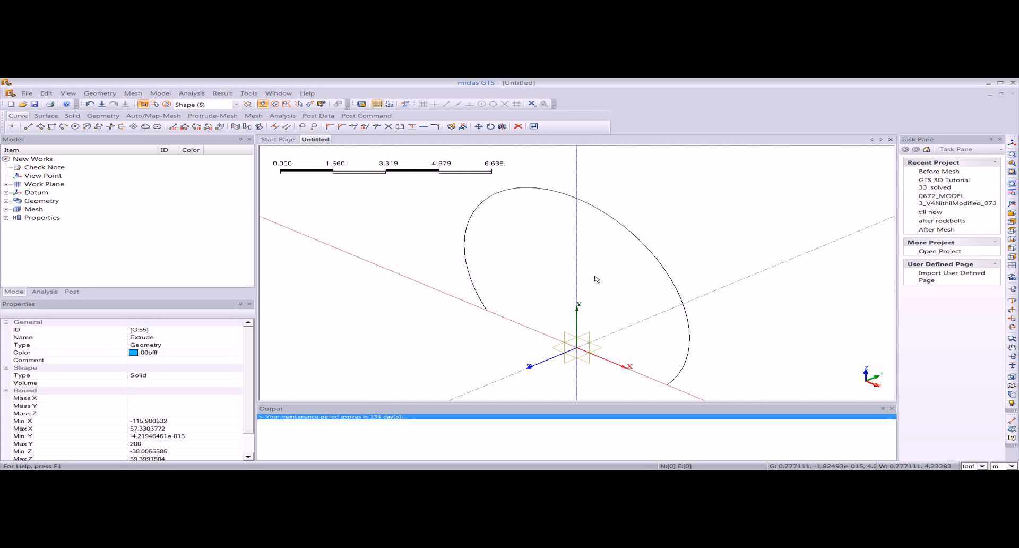
pyautogui.moveTo(595, 277); pyautogui.dragTo(618, 246, button='middle')
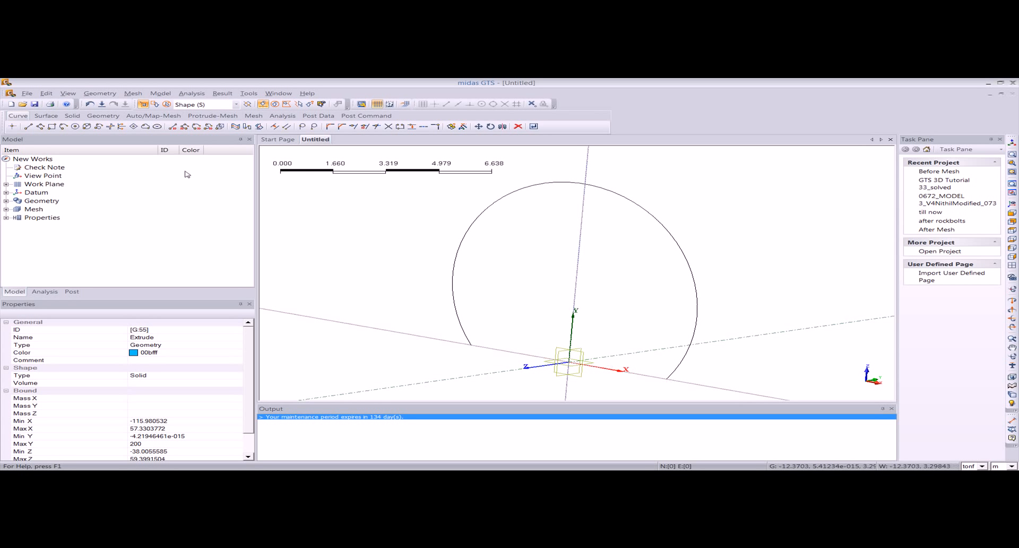
pyautogui.click(99, 92)
pyautogui.moveTo(117, 134)
pyautogui.moveTo(254, 137)
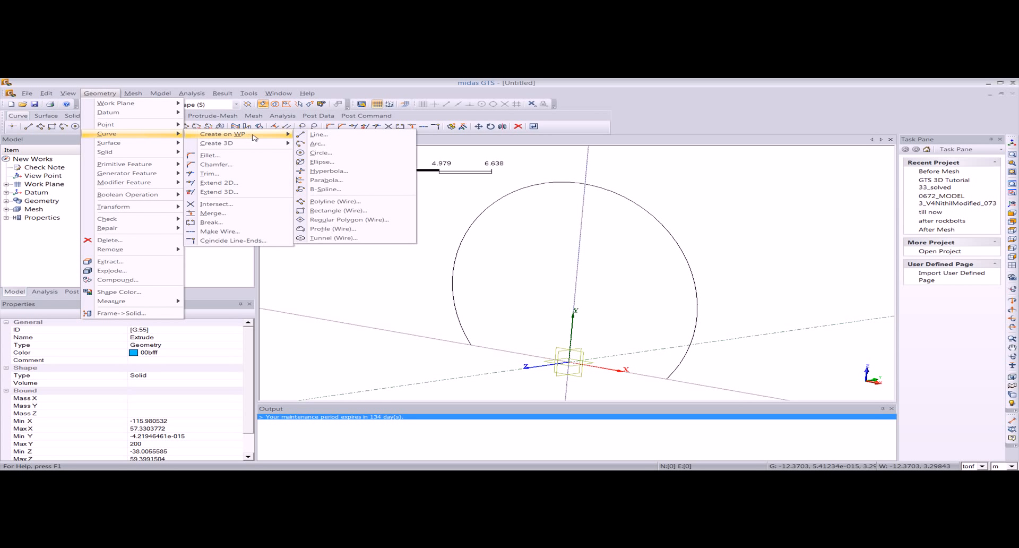
pyautogui.click(318, 134)
pyautogui.moveTo(98, 141); pyautogui.dragTo(144, 141)
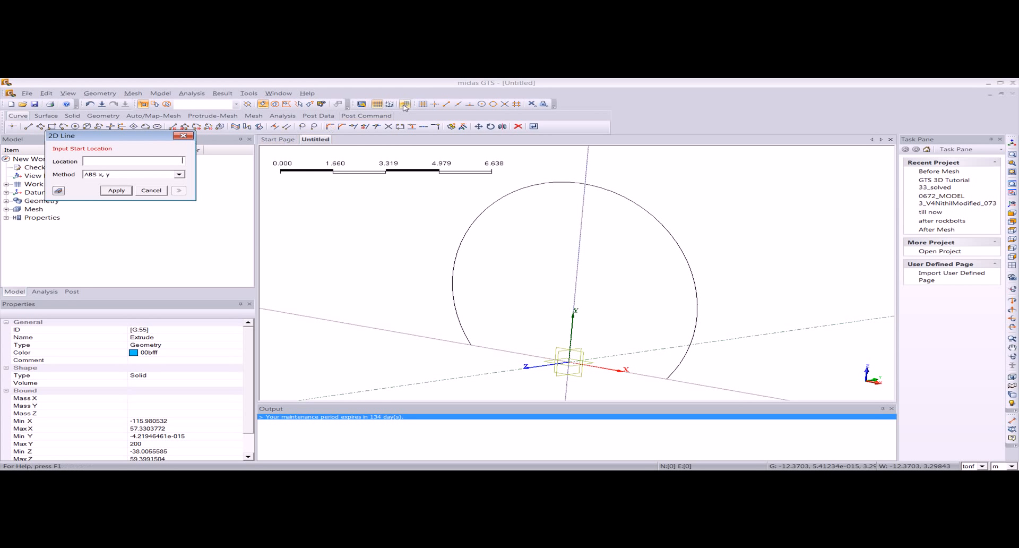
pyautogui.click(435, 105)
pyautogui.click(447, 106)
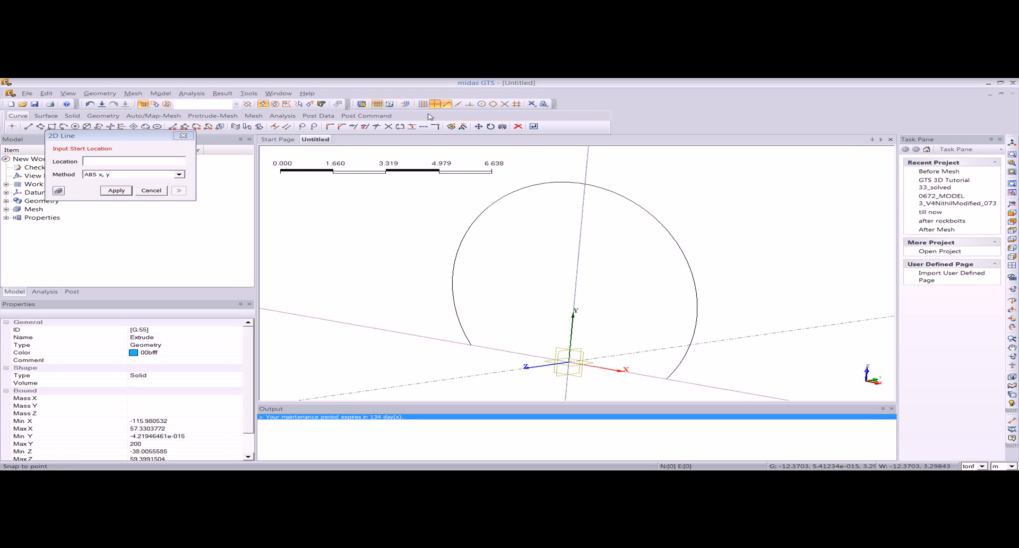
pyautogui.click(470, 345)
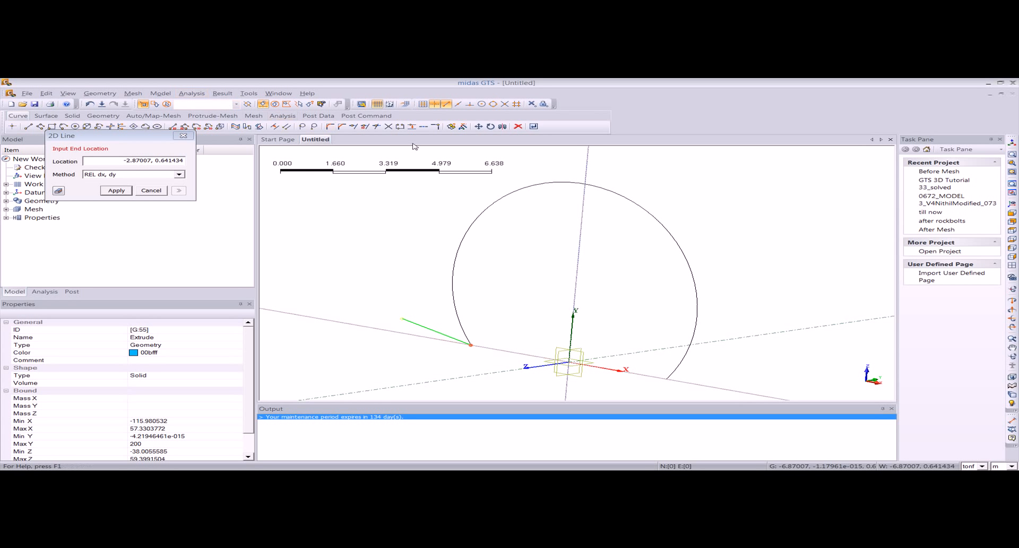
pyautogui.click(667, 380)
pyautogui.click(183, 135)
# Make a wire from the arc and the base line using the Multi Entity method with tolerance 1e-005.
pyautogui.moveTo(502, 280); pyautogui.dragTo(531, 249, button='middle')
pyautogui.click(503, 194)
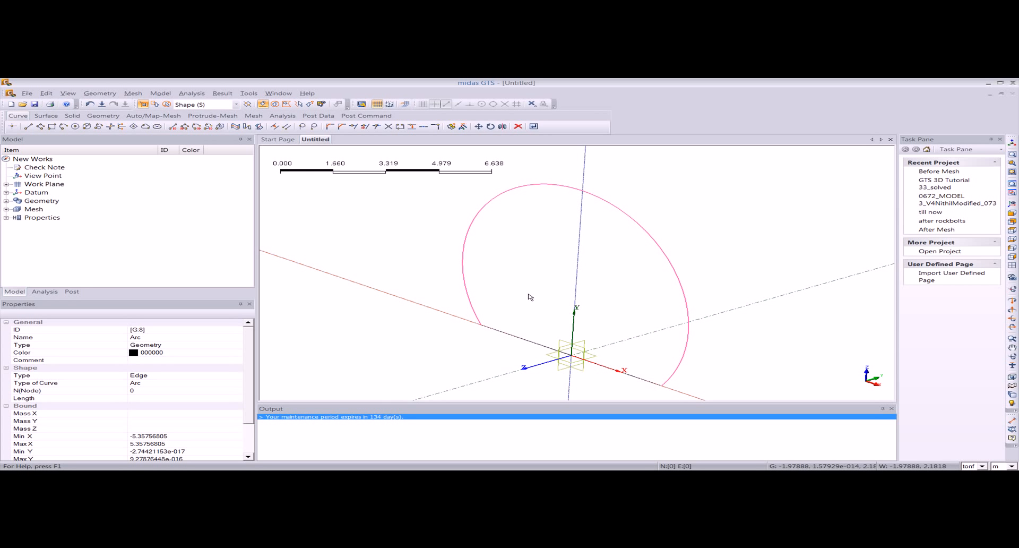
pyautogui.click(511, 337)
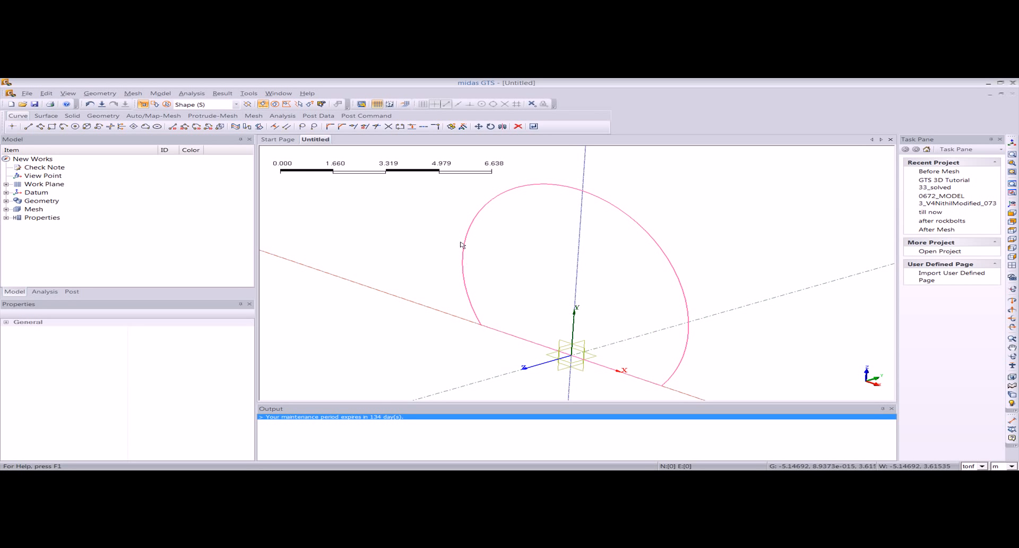
pyautogui.click(99, 93)
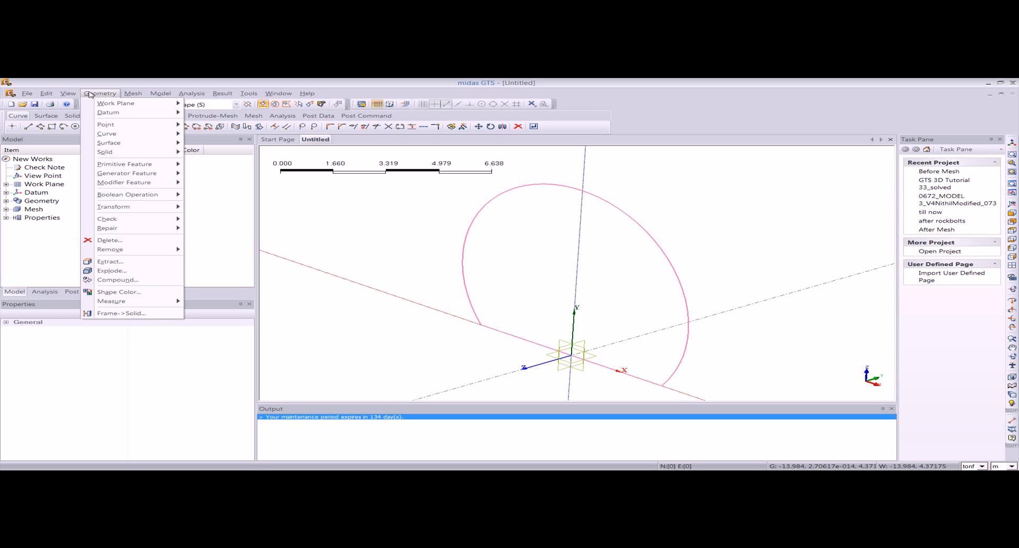
pyautogui.moveTo(116, 136)
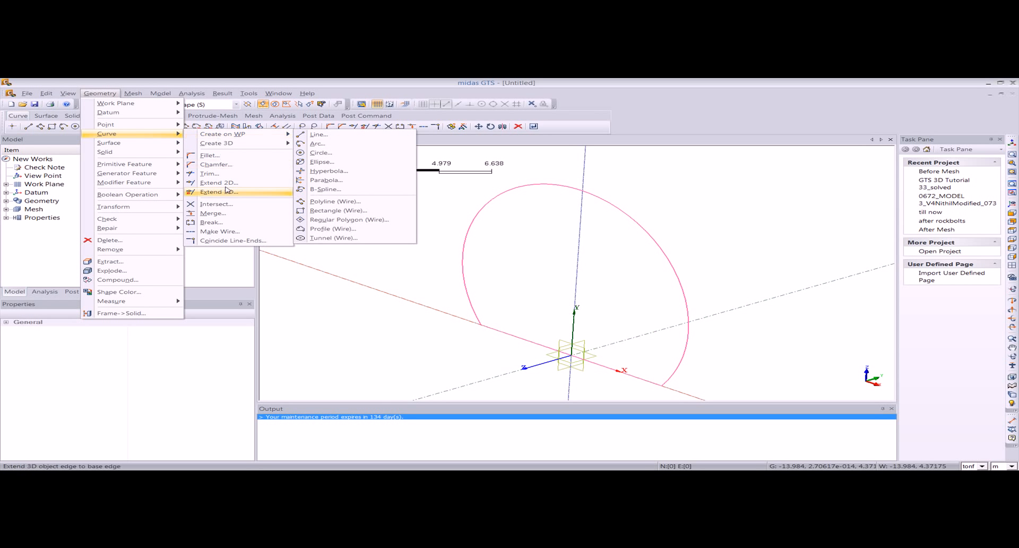
pyautogui.click(222, 232)
pyautogui.moveTo(101, 152); pyautogui.dragTo(190, 154)
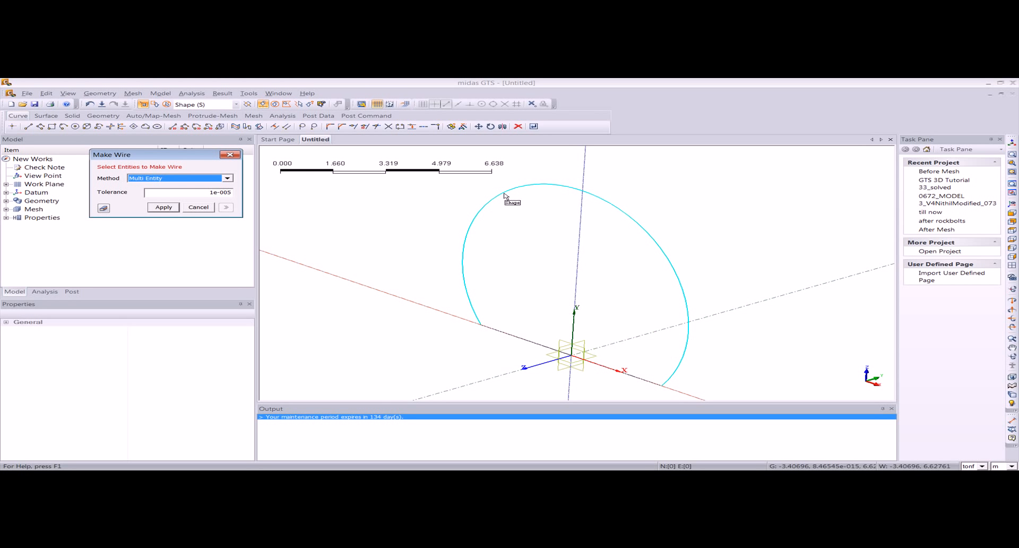
pyautogui.click(504, 195)
pyautogui.click(517, 336)
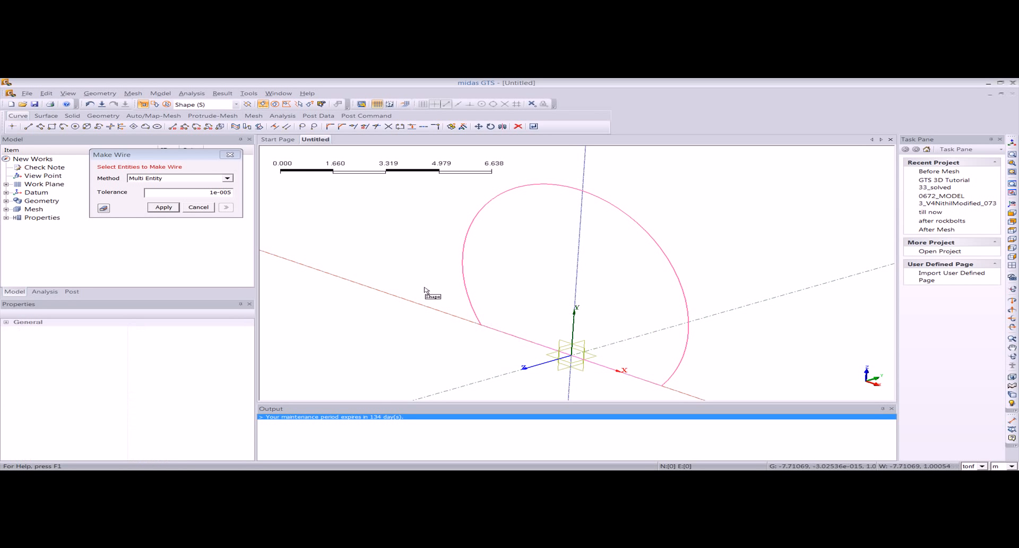
pyautogui.click(165, 208)
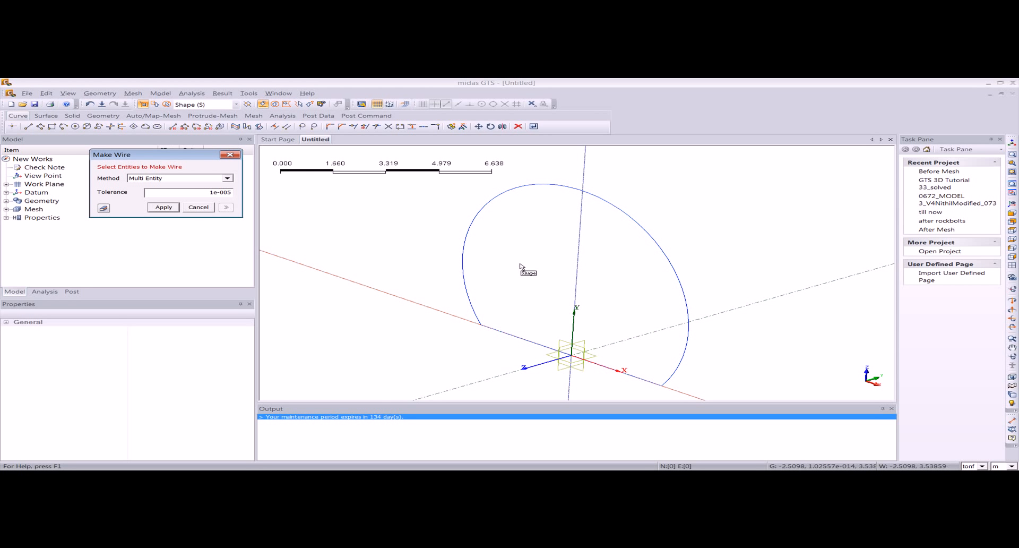
pyautogui.click(230, 155)
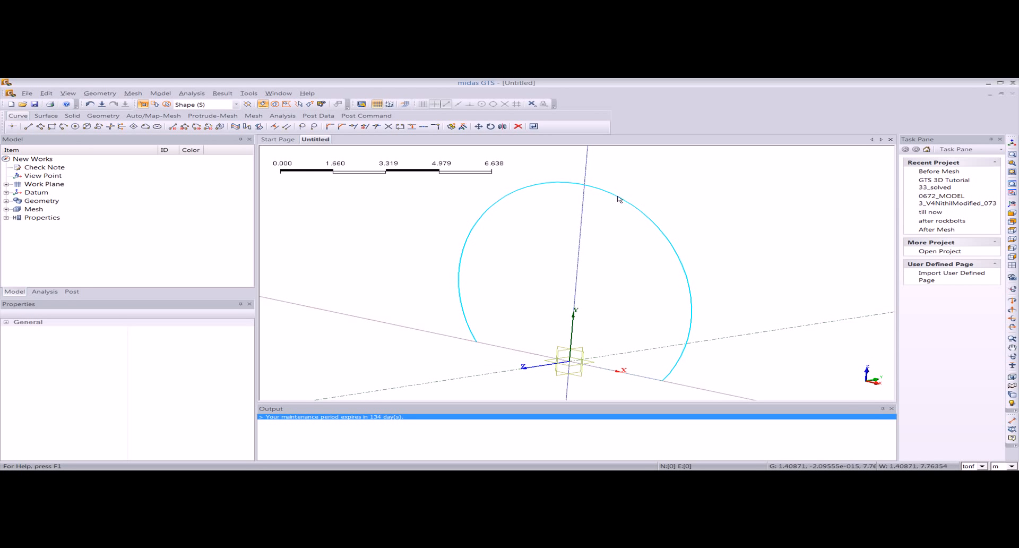
# Select the tunnel profile wire and check that the arc and base line form a single entity.
pyautogui.moveTo(431, 226); pyautogui.dragTo(487, 277, button='middle')
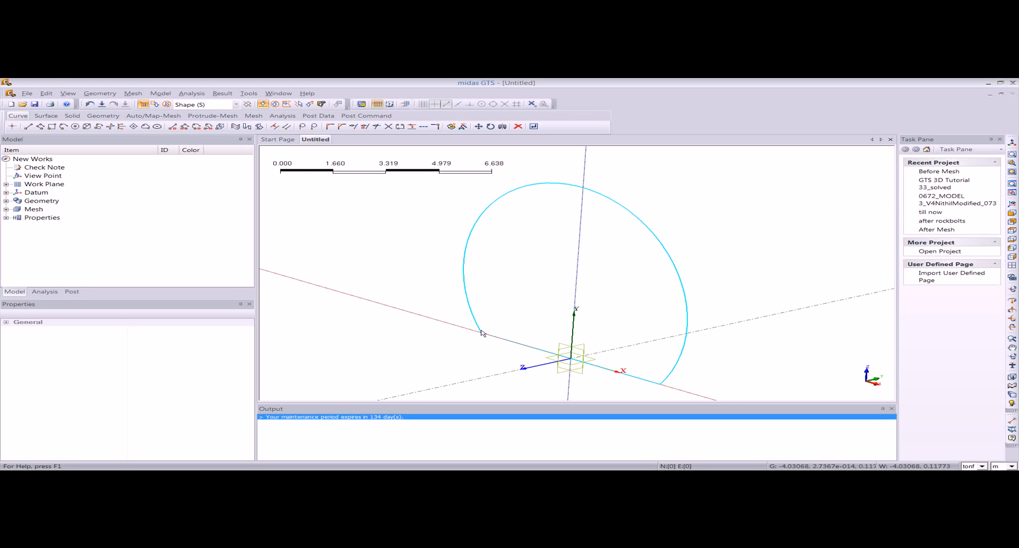
pyautogui.click(499, 340)
pyautogui.moveTo(483, 326); pyautogui.dragTo(596, 267, button='middle')
pyautogui.scroll(-3, 596, 268)
# Create a 3D arc for the curved tunnel path with the second arc method, starting at 0,0,4 and ending at -100,200,10.
pyautogui.click(100, 93)
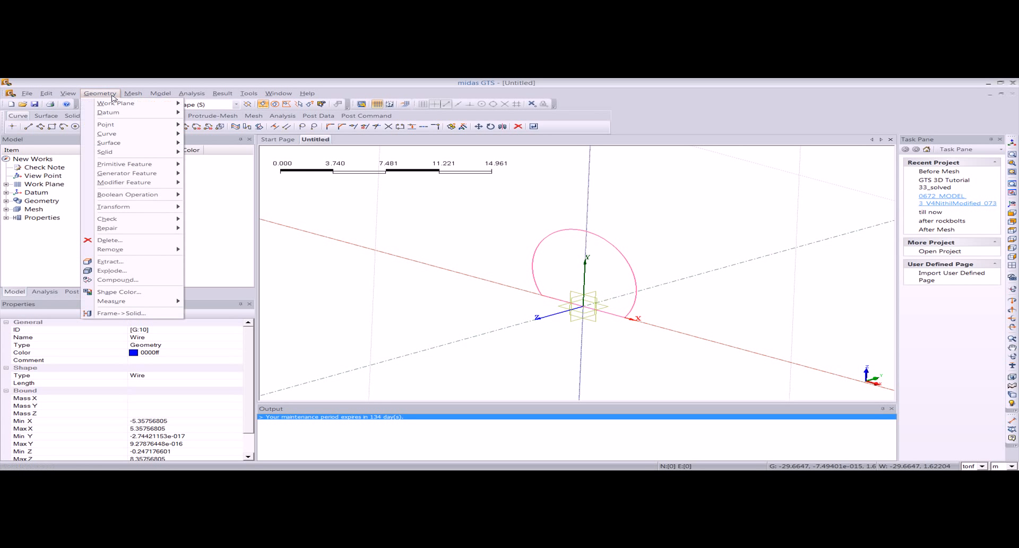
pyautogui.moveTo(114, 134)
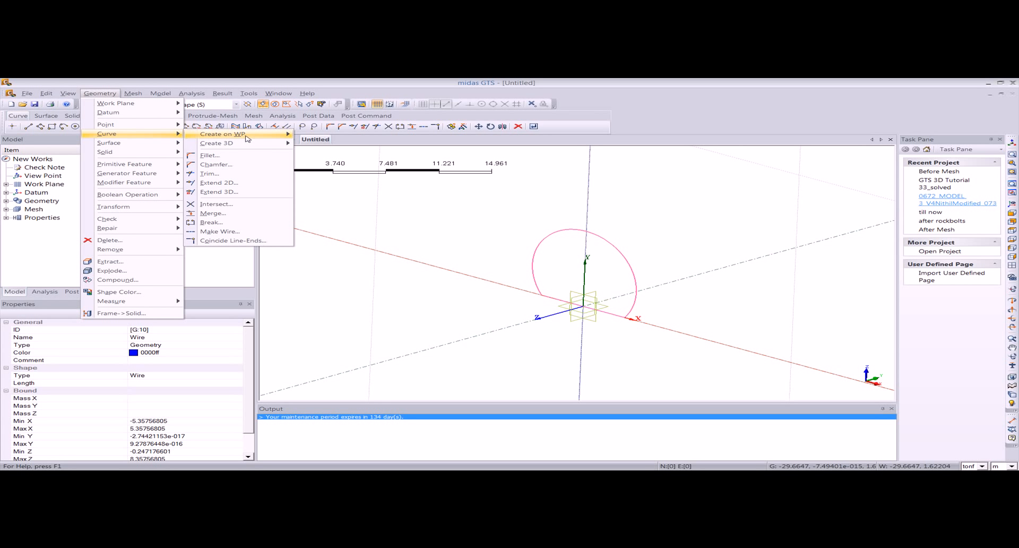
pyautogui.moveTo(247, 147)
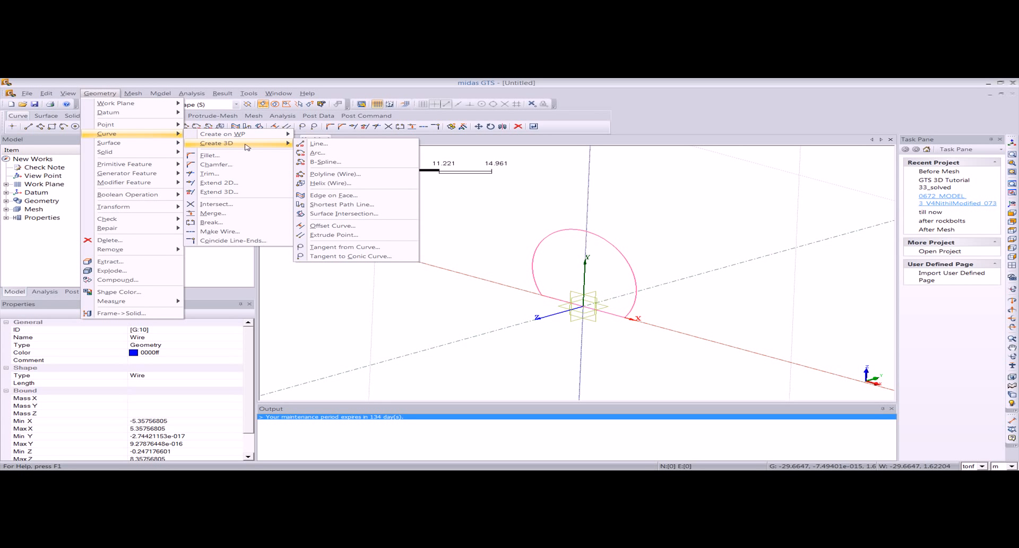
pyautogui.click(318, 152)
pyautogui.moveTo(111, 156); pyautogui.dragTo(173, 157)
pyautogui.click(170, 175)
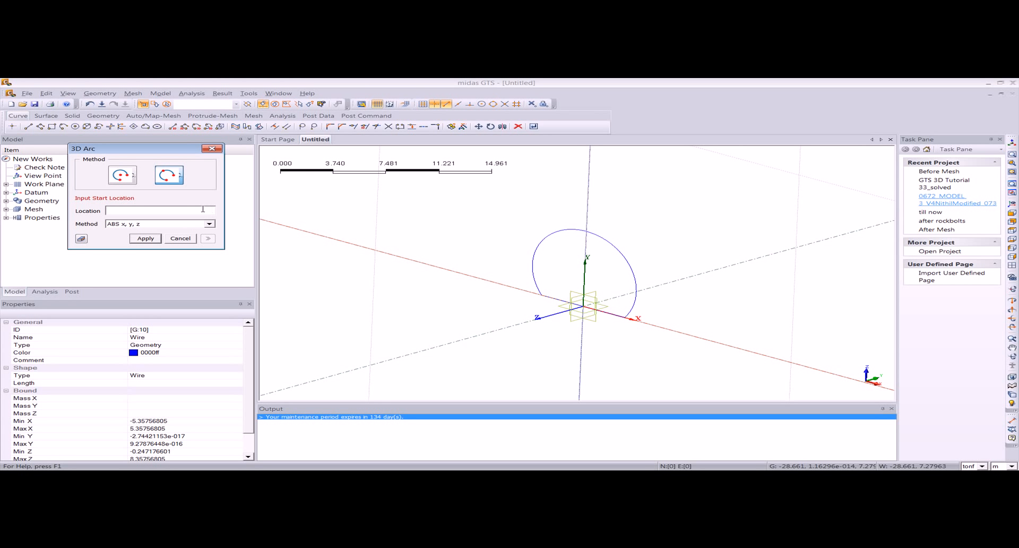
pyautogui.write('0,0,4')
pyautogui.press('Return')
pyautogui.press('Return')
pyautogui.write('-100,200,10')
pyautogui.press('Return')
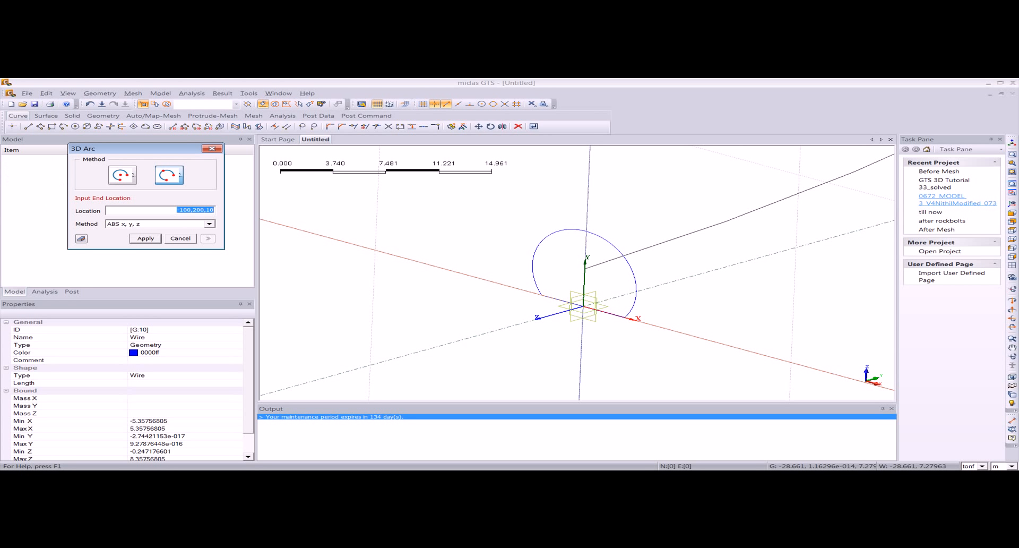
pyautogui.click(212, 148)
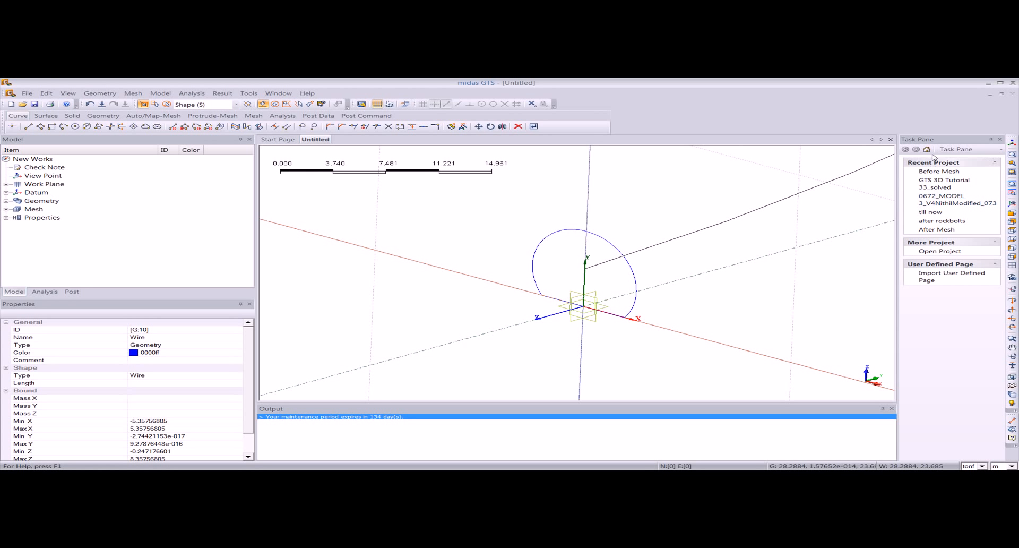
# Hide the work plane grid in the isometric view of the tunnel profile and the 3D arc.
pyautogui.click(1012, 143)
pyautogui.moveTo(711, 297)
pyautogui.mouseDown(button='middle')
pyautogui.moveTo(753, 265)
pyautogui.moveTo(716, 298)
pyautogui.mouseUp(button='middle')
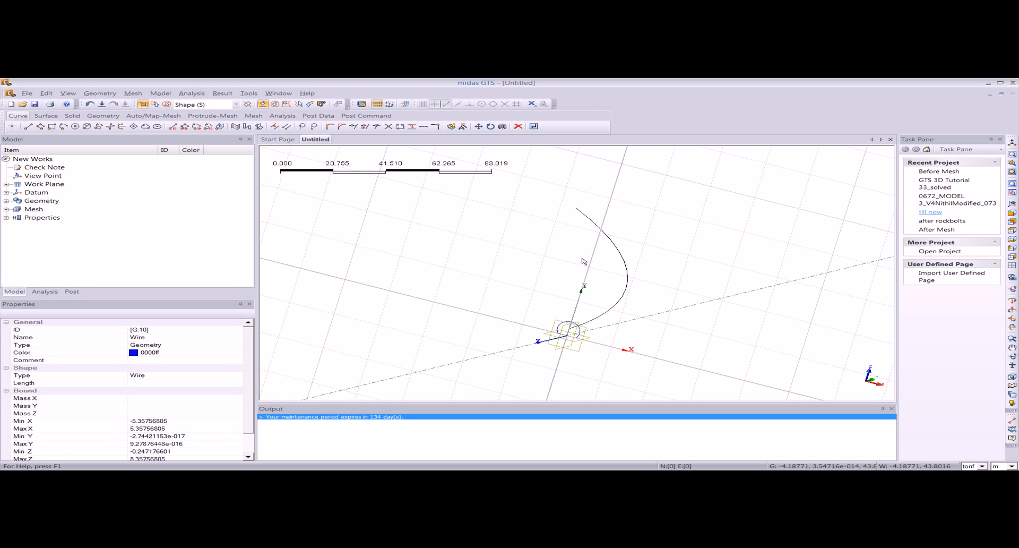
pyautogui.rightClick(514, 283)
pyautogui.click(523, 300)
pyautogui.moveTo(505, 301); pyautogui.dragTo(461, 293, button='middle')
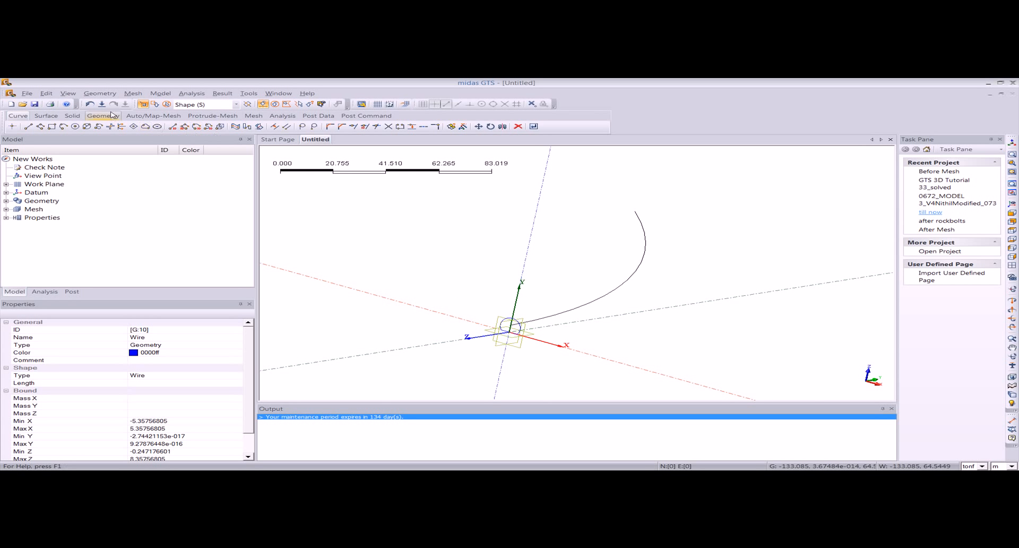
# Set up a solid Sweep with the tunnel wire as the profile and the 3D arc as the guide curve.
pyautogui.click(100, 95)
pyautogui.moveTo(117, 150)
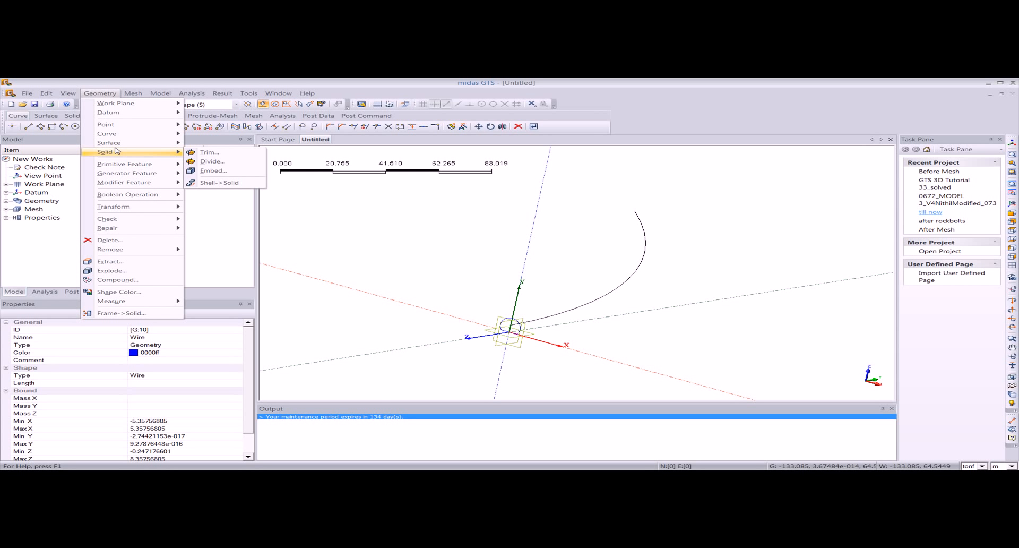
pyautogui.moveTo(181, 133)
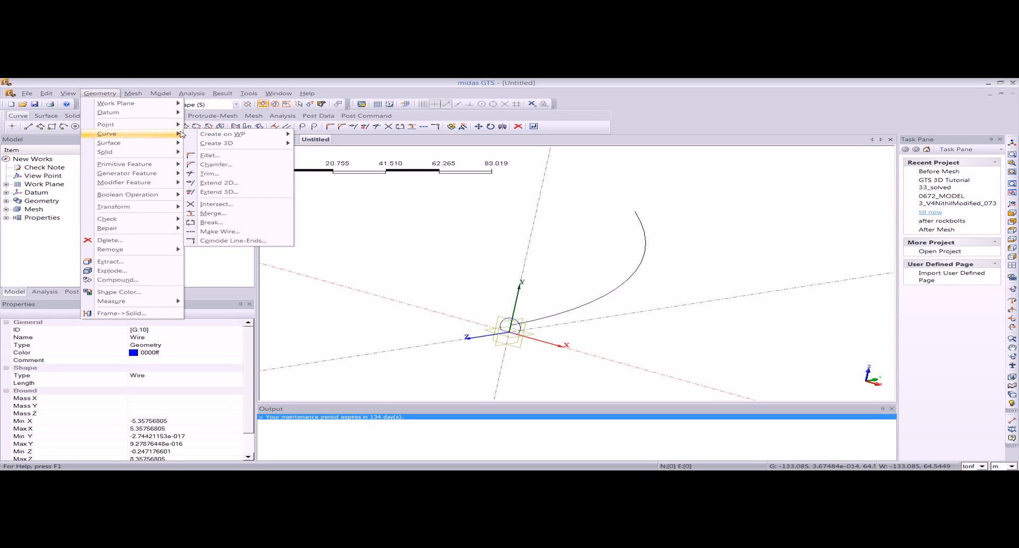
pyautogui.moveTo(170, 173)
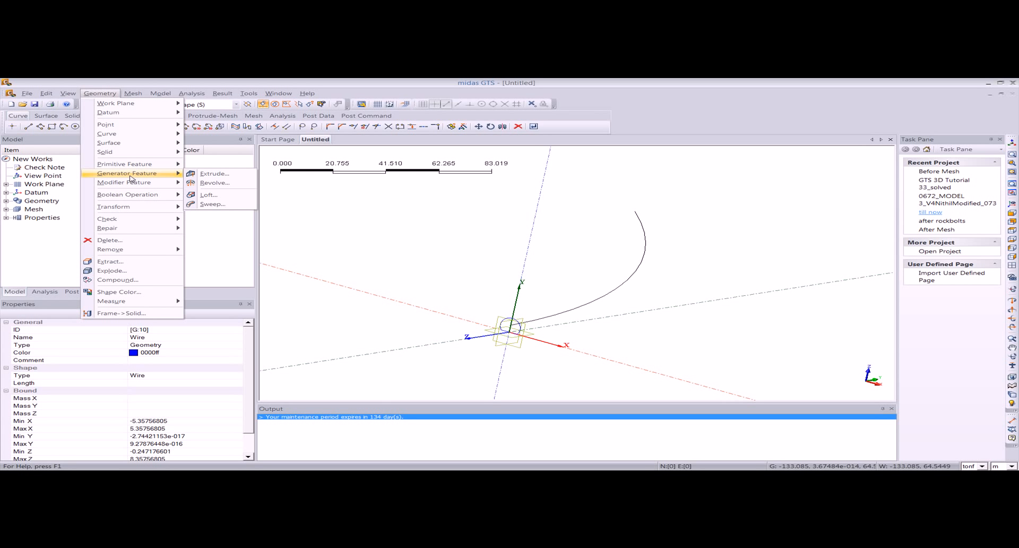
pyautogui.click(211, 204)
pyautogui.moveTo(81, 154); pyautogui.dragTo(137, 154)
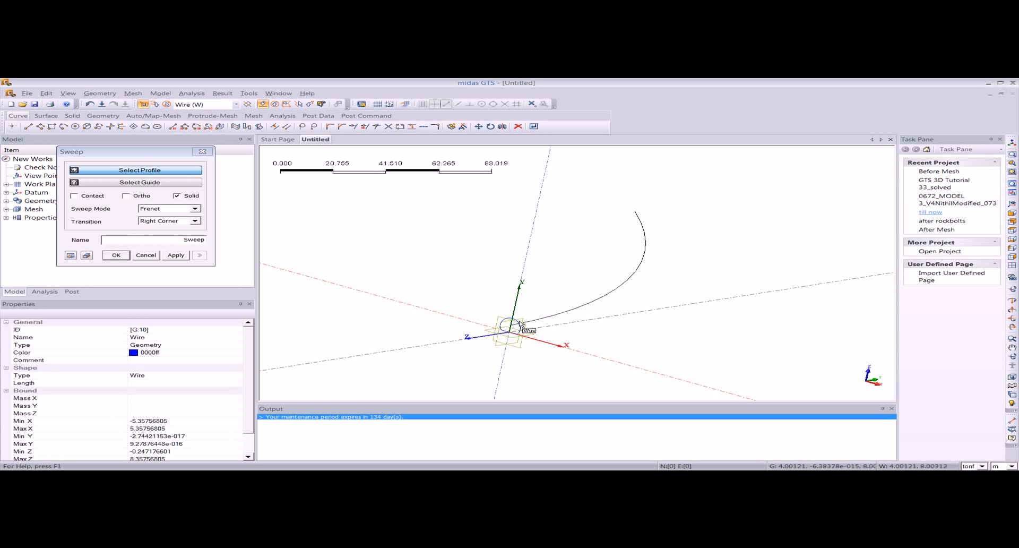
pyautogui.click(503, 319)
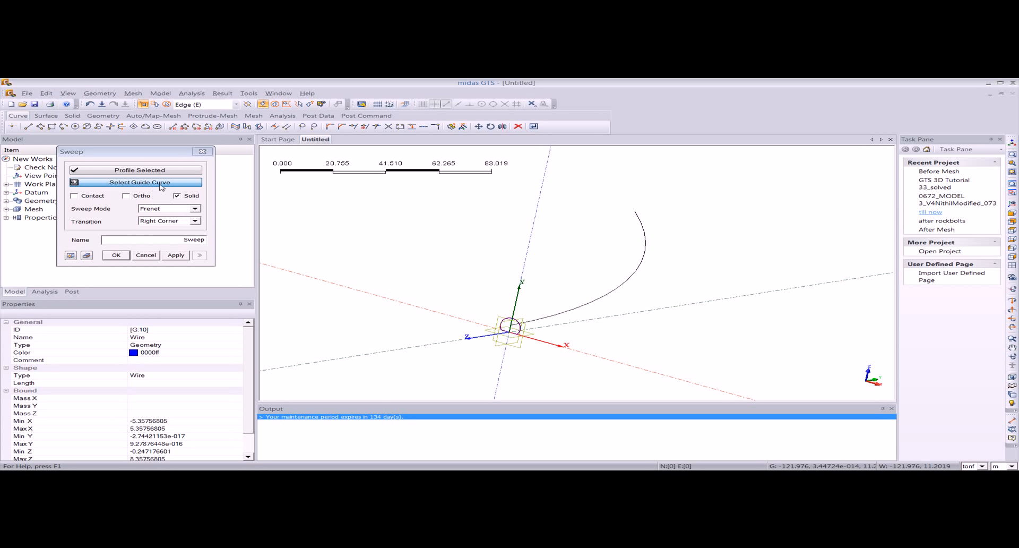
pyautogui.click(581, 308)
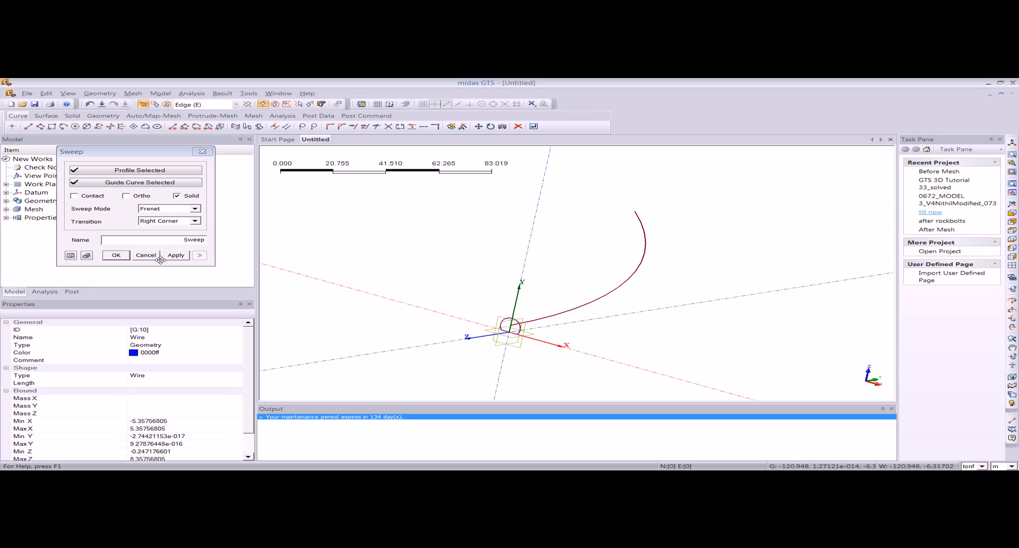
# Name the sweep "Tunn", preview it and create the curved tunnel solid with Frenet mode and Right Corner transition.
pyautogui.moveTo(156, 239); pyautogui.dragTo(270, 240)
pyautogui.write('Tunn')
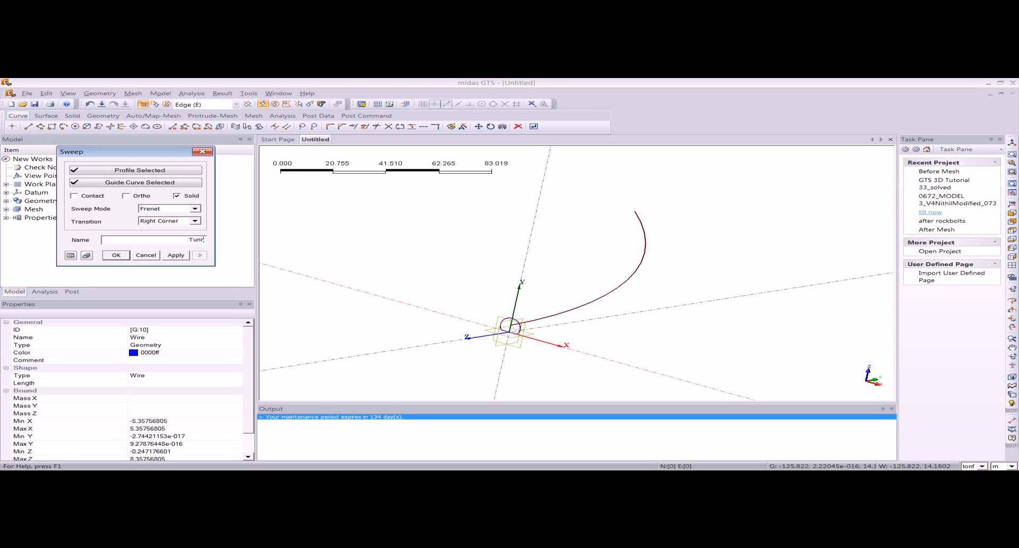
pyautogui.click(69, 259)
pyautogui.moveTo(454, 322); pyautogui.dragTo(179, 271, button='middle')
pyautogui.click(116, 255)
pyautogui.moveTo(514, 295); pyautogui.dragTo(544, 201, button='middle')
pyautogui.moveTo(542, 301); pyautogui.dragTo(467, 297, button='middle')
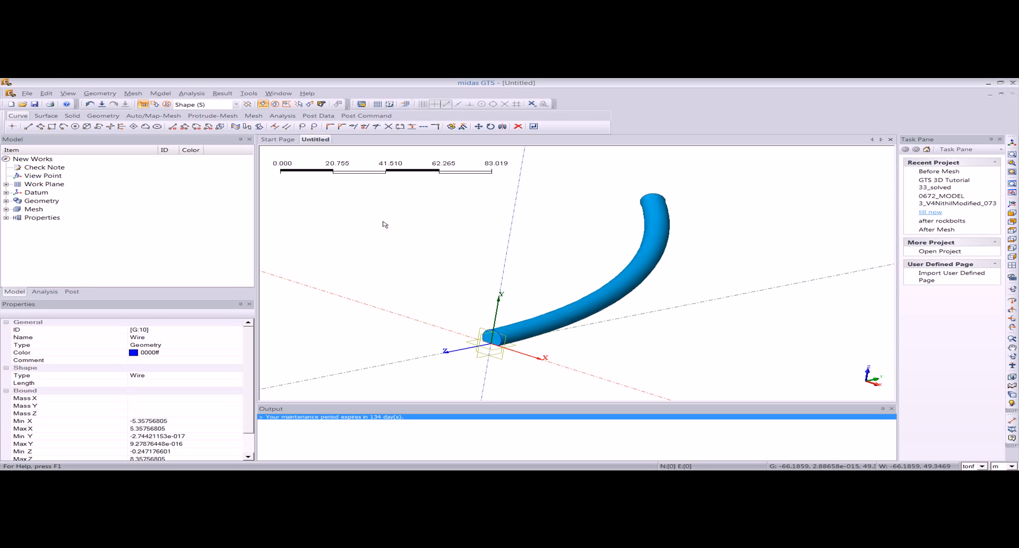
pyautogui.moveTo(384, 221); pyautogui.dragTo(394, 218, button='middle')
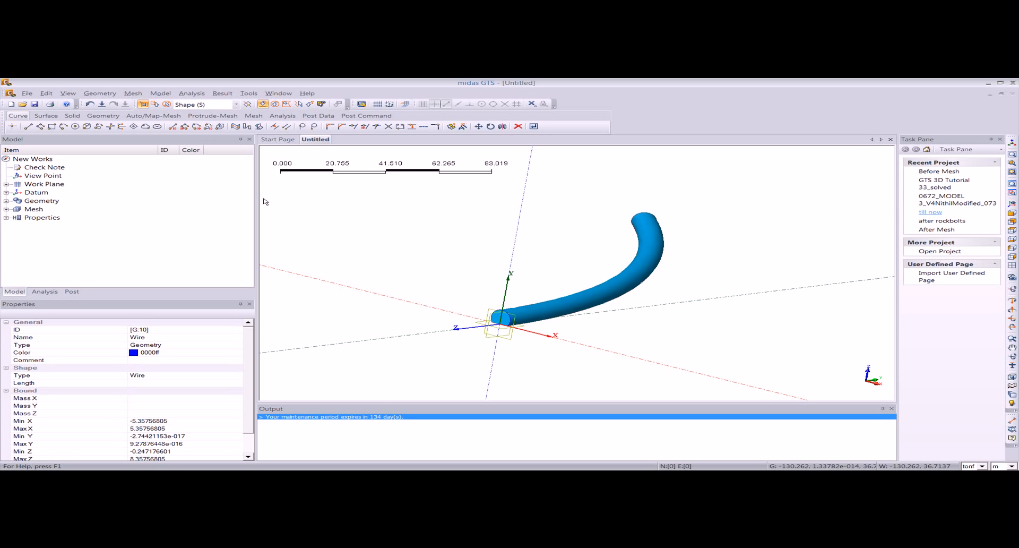
# Hide the solid geometry and show the tunnel profile wire in the front view.
pyautogui.click(6, 200)
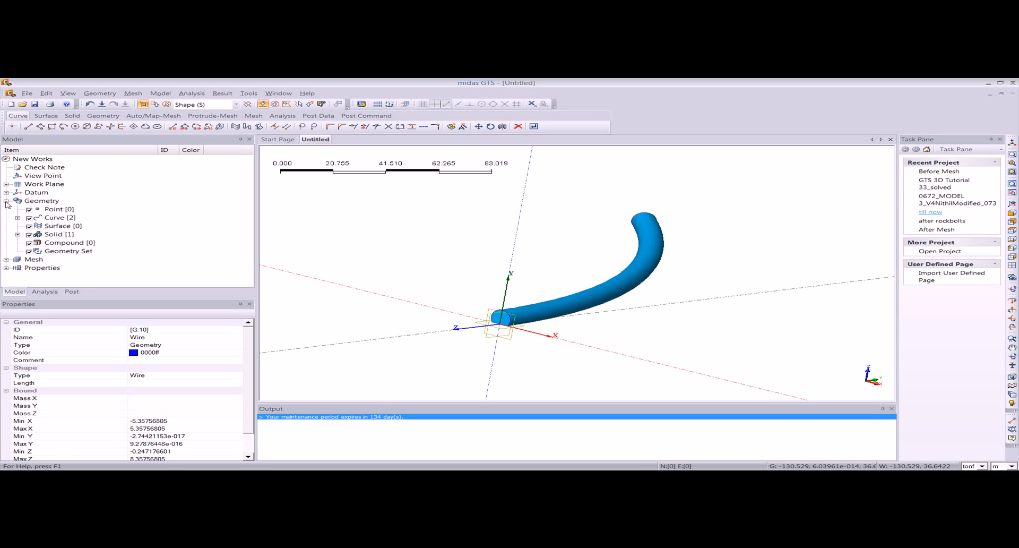
pyautogui.click(29, 234)
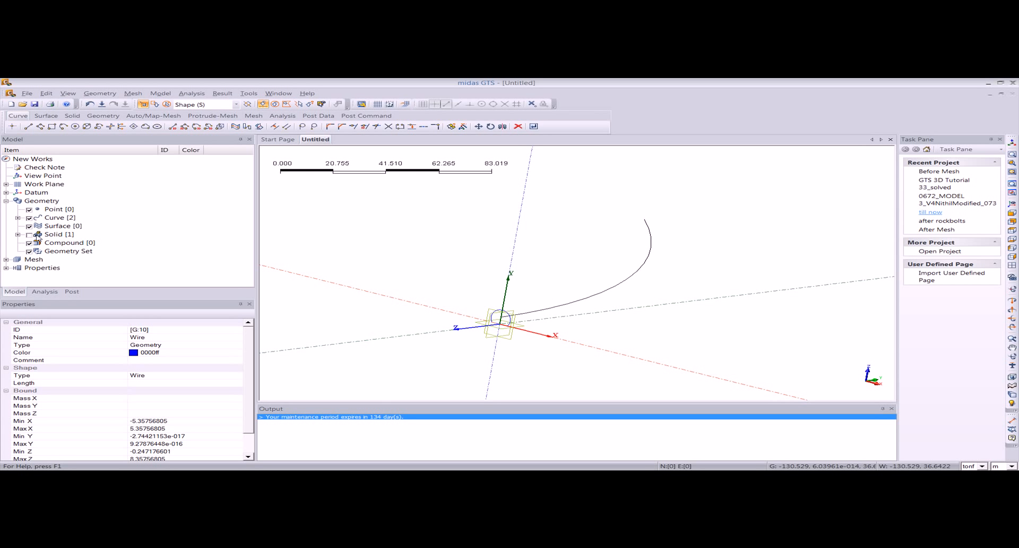
pyautogui.click(1010, 216)
pyautogui.moveTo(615, 307); pyautogui.dragTo(393, 310, button='middle')
pyautogui.scroll(2, 554, 311)
# Draw seven short 2D lines on the work plane, radiating outward from just outside the tunnel arc.
pyautogui.click(100, 93)
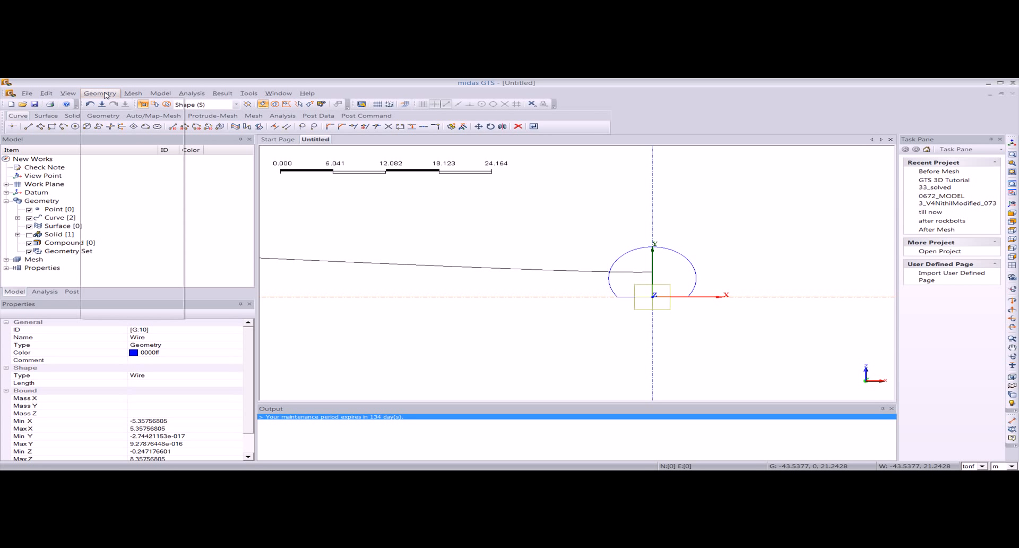
pyautogui.moveTo(117, 135)
pyautogui.moveTo(229, 134)
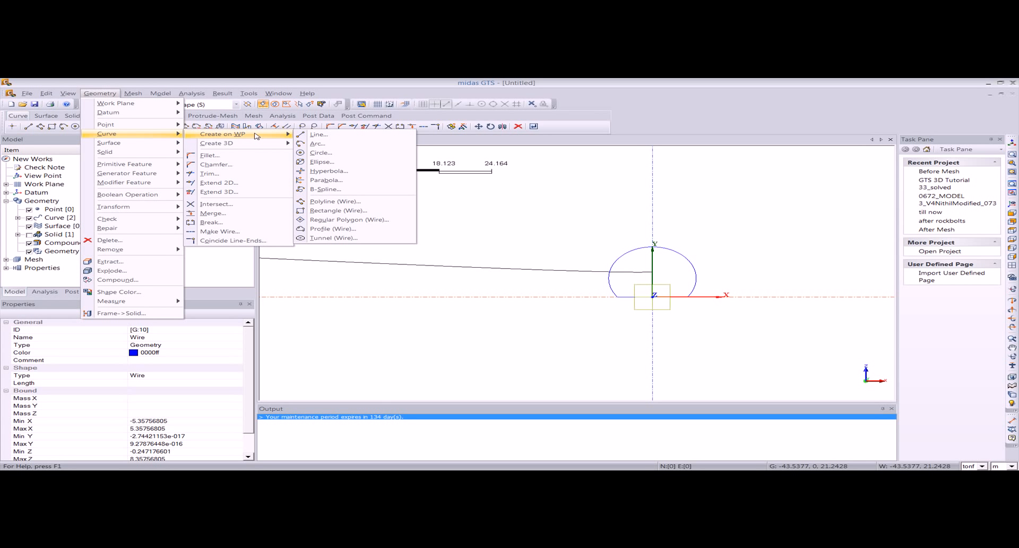
pyautogui.click(319, 134)
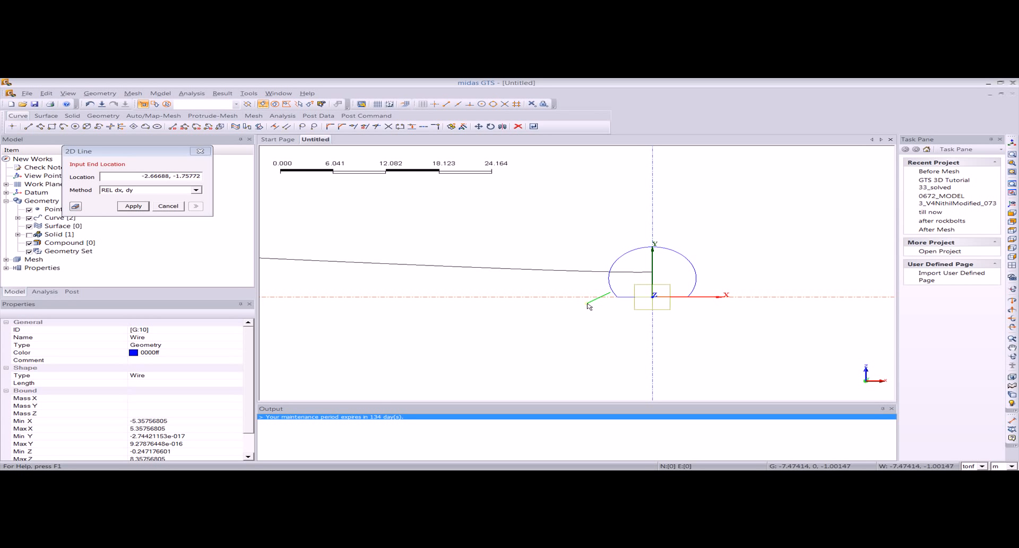
pyautogui.click(587, 275)
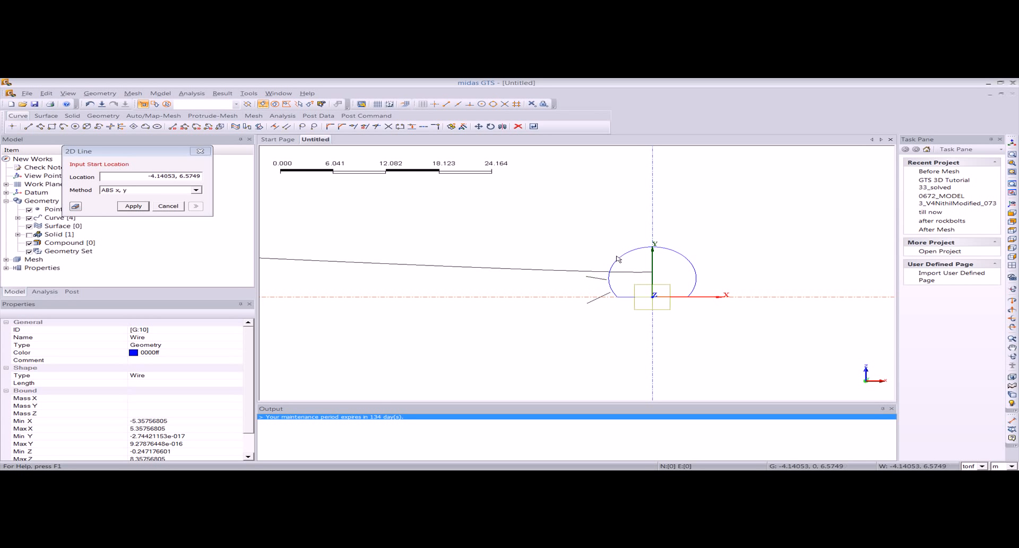
pyautogui.click(601, 246)
pyautogui.click(679, 236)
pyautogui.click(694, 261)
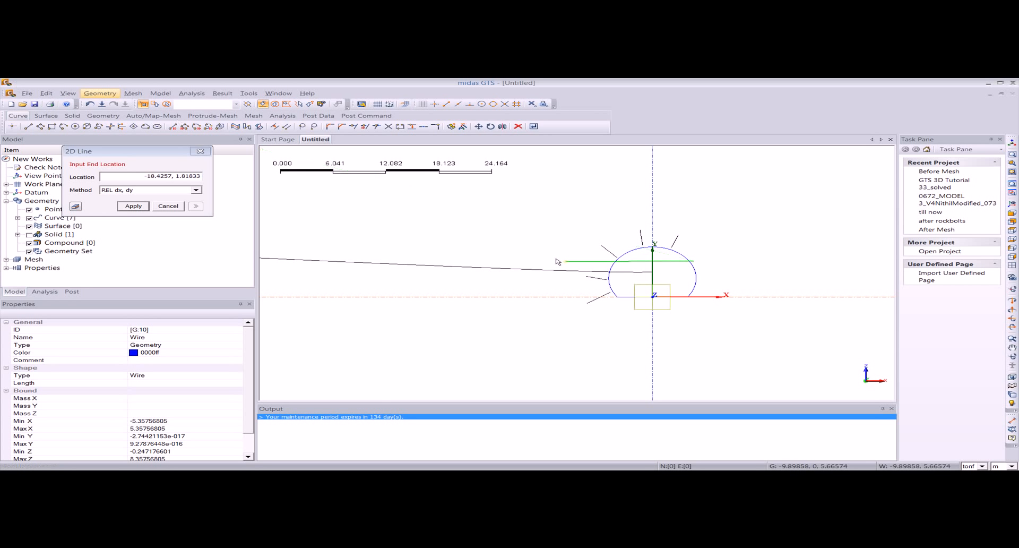
pyautogui.click(714, 253)
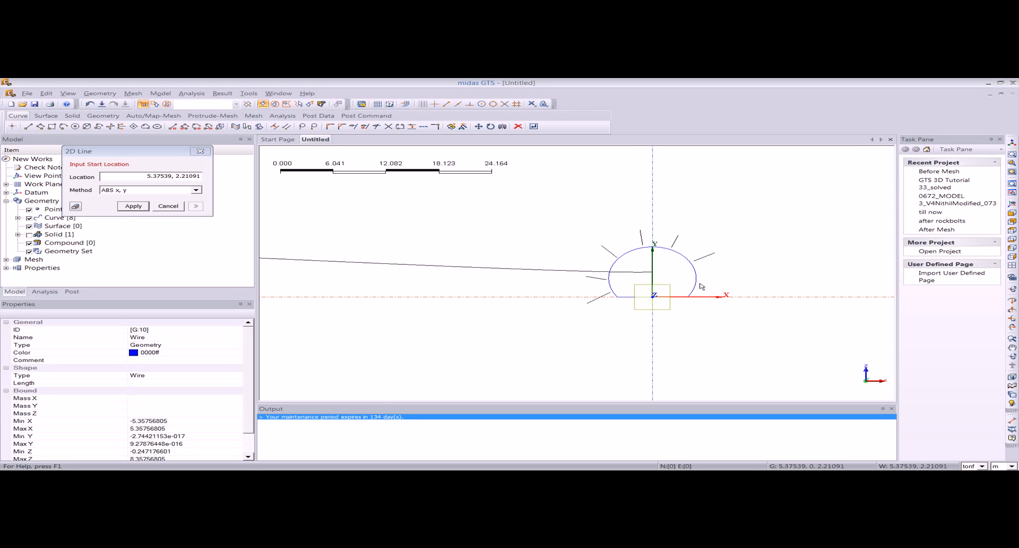
pyautogui.click(723, 291)
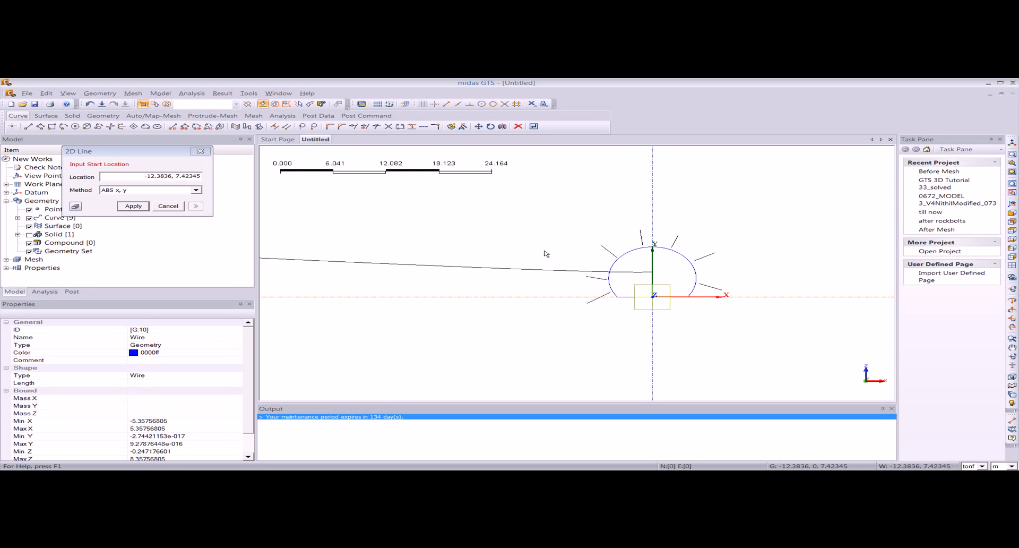
pyautogui.click(201, 151)
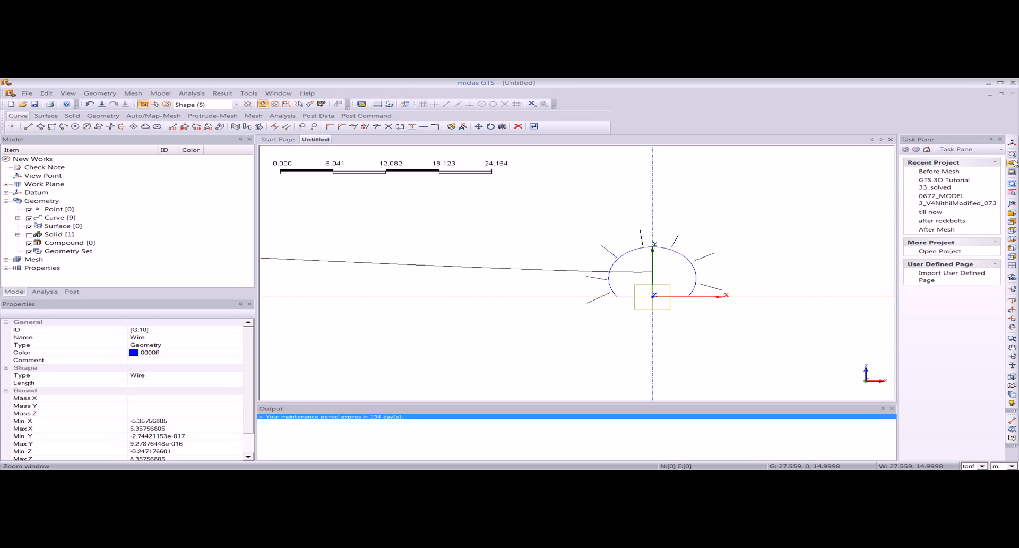
# Extend the seven radial lines to meet the tunnel arc using Extend 2D with the arc as the base entity.
pyautogui.moveTo(717, 327); pyautogui.dragTo(763, 341)
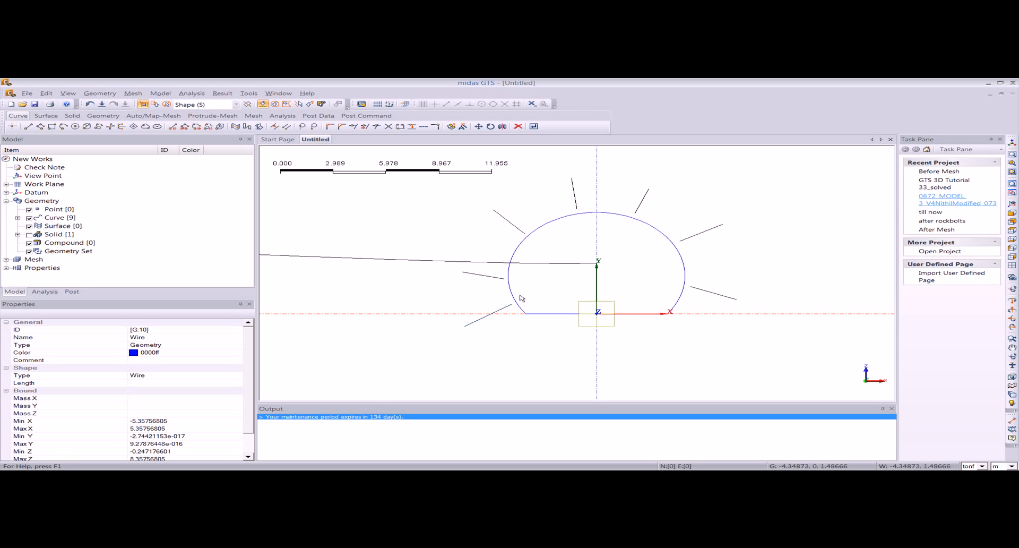
pyautogui.moveTo(521, 298); pyautogui.dragTo(466, 330, button='middle')
pyautogui.scroll(2, 484, 322)
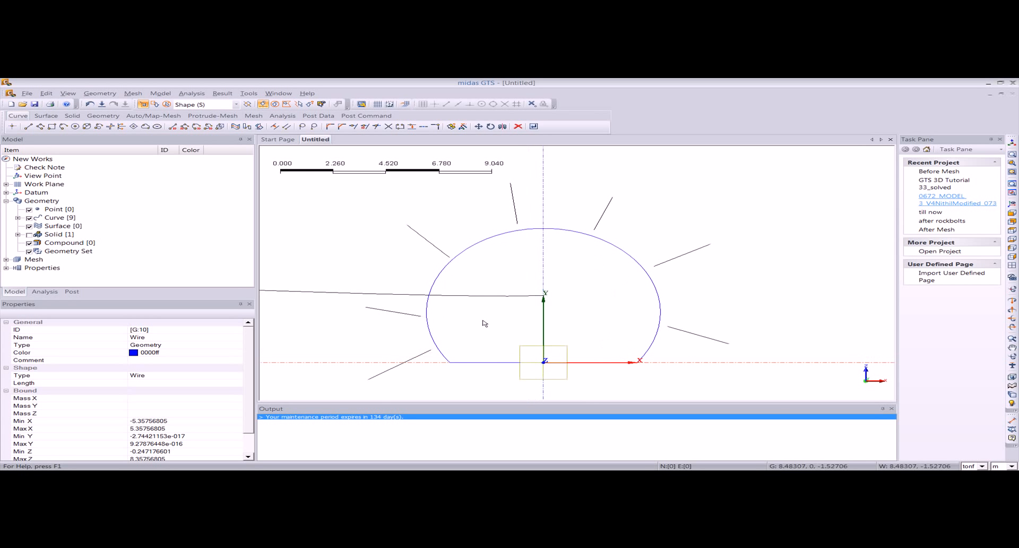
pyautogui.moveTo(484, 322); pyautogui.dragTo(487, 319, button='middle')
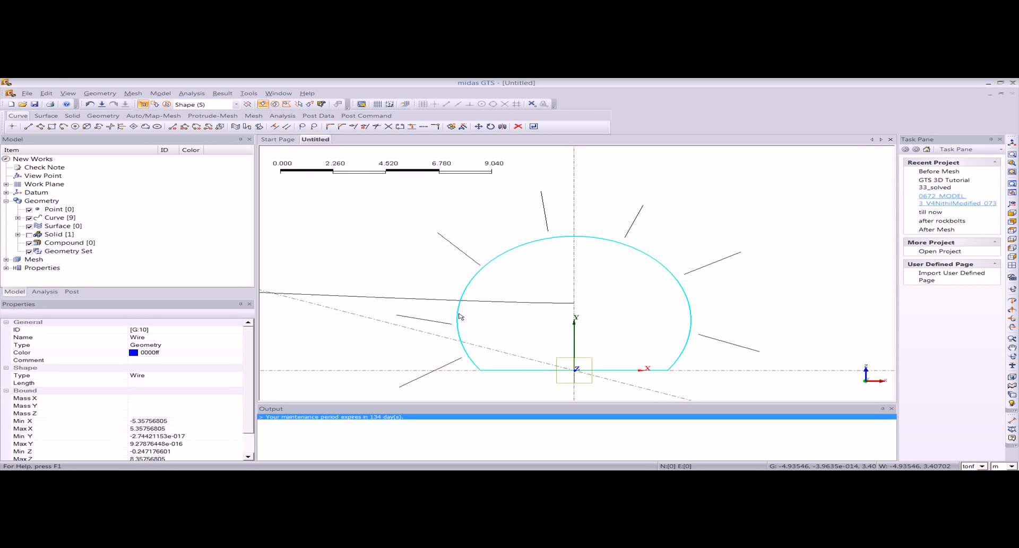
pyautogui.click(100, 94)
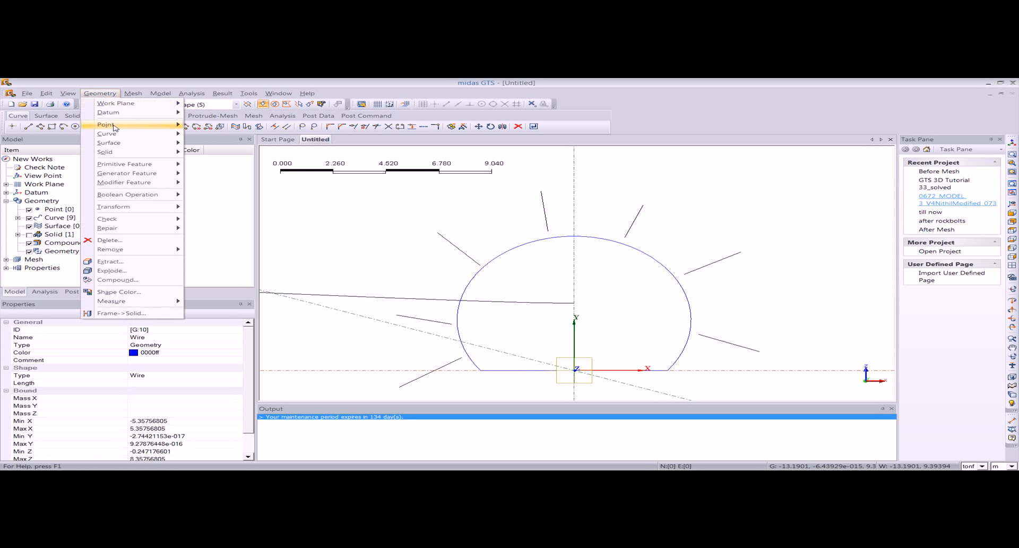
pyautogui.moveTo(122, 135)
pyautogui.moveTo(194, 139)
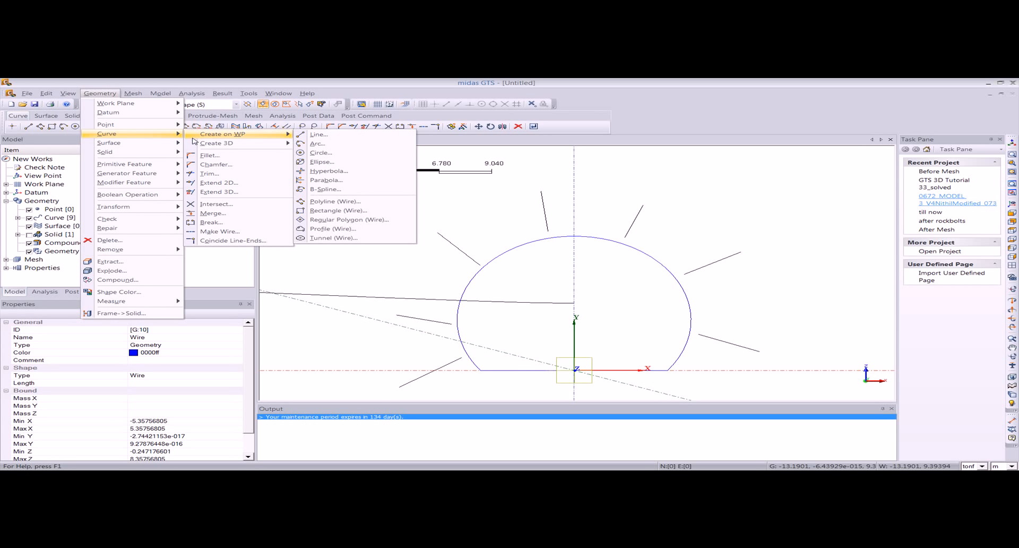
pyautogui.click(219, 183)
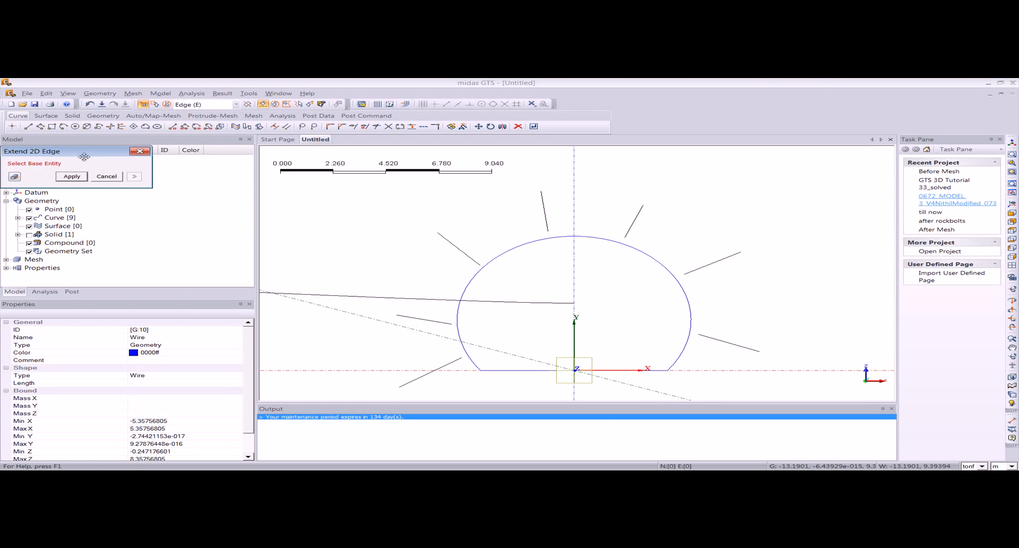
pyautogui.click(459, 336)
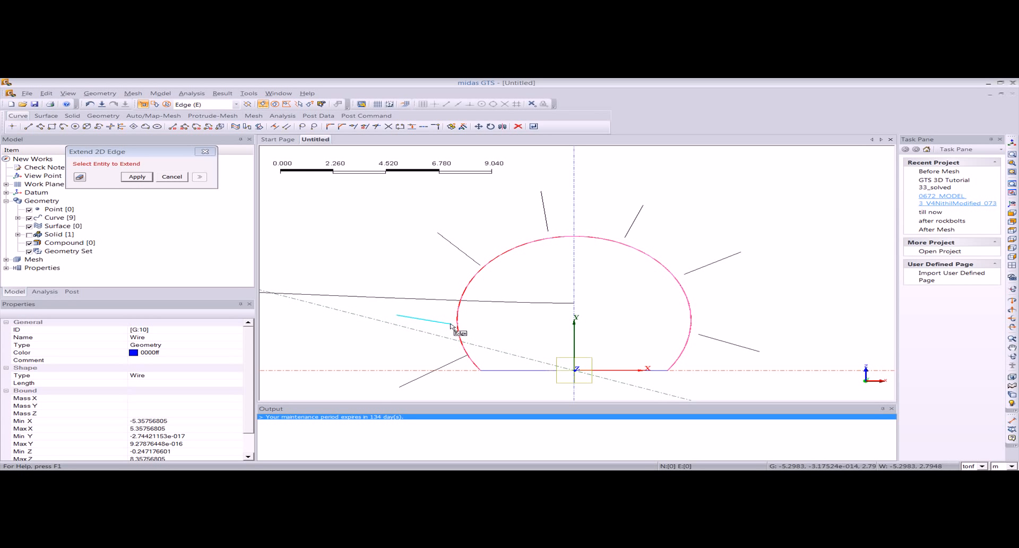
pyautogui.click(475, 263)
pyautogui.click(557, 237)
pyautogui.click(629, 228)
pyautogui.click(641, 255)
pyautogui.click(702, 266)
pyautogui.click(687, 295)
pyautogui.click(706, 338)
pyautogui.click(205, 152)
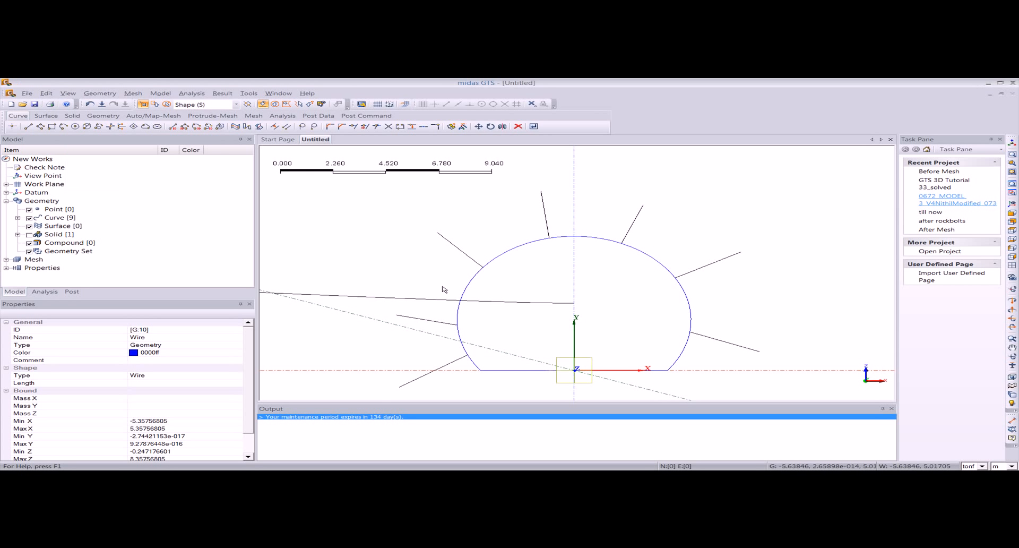
# Sweep-translate the seven radial lines along the arc guide curve with 15 divisions and Tangential Sweep.
pyautogui.click(1012, 143)
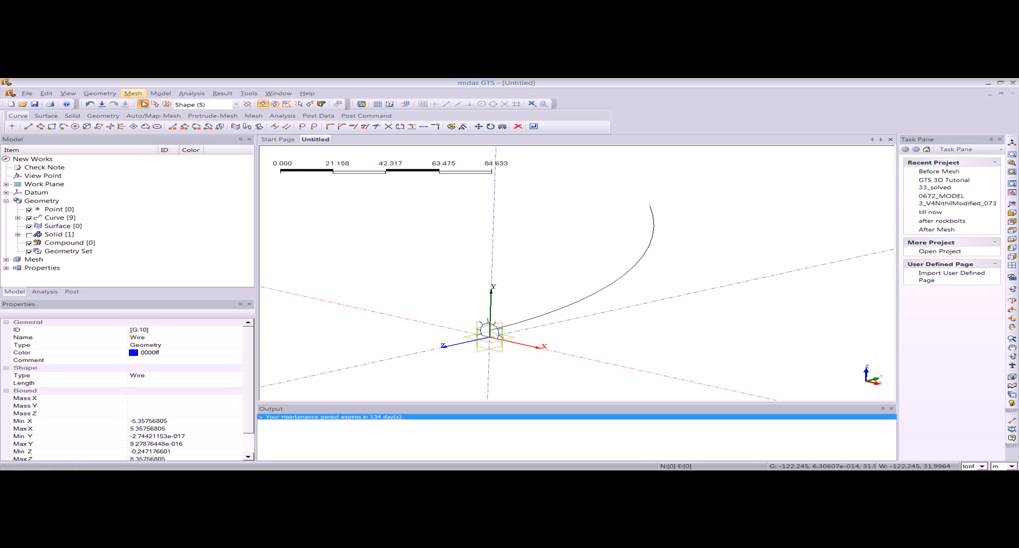
pyautogui.click(100, 92)
pyautogui.moveTo(123, 174)
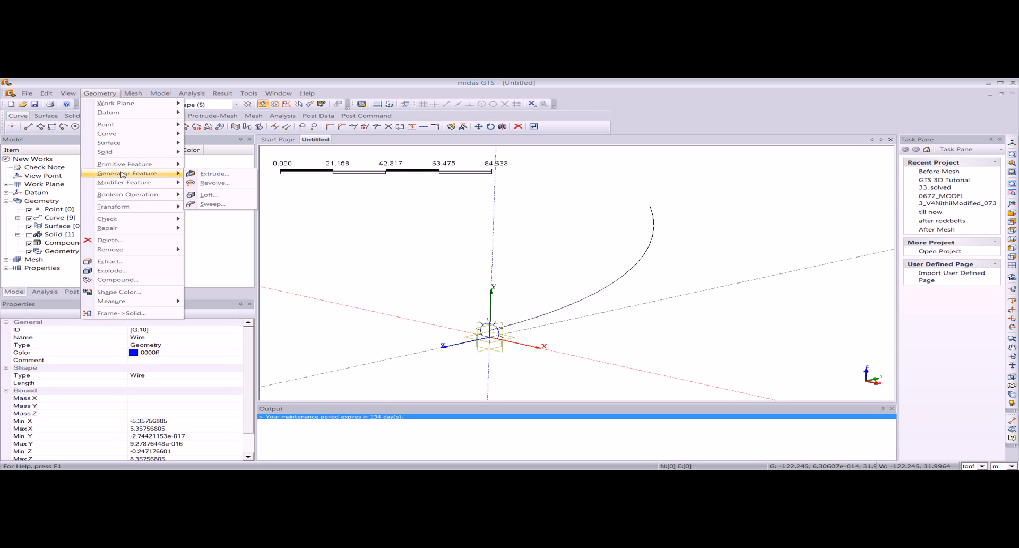
pyautogui.moveTo(128, 208)
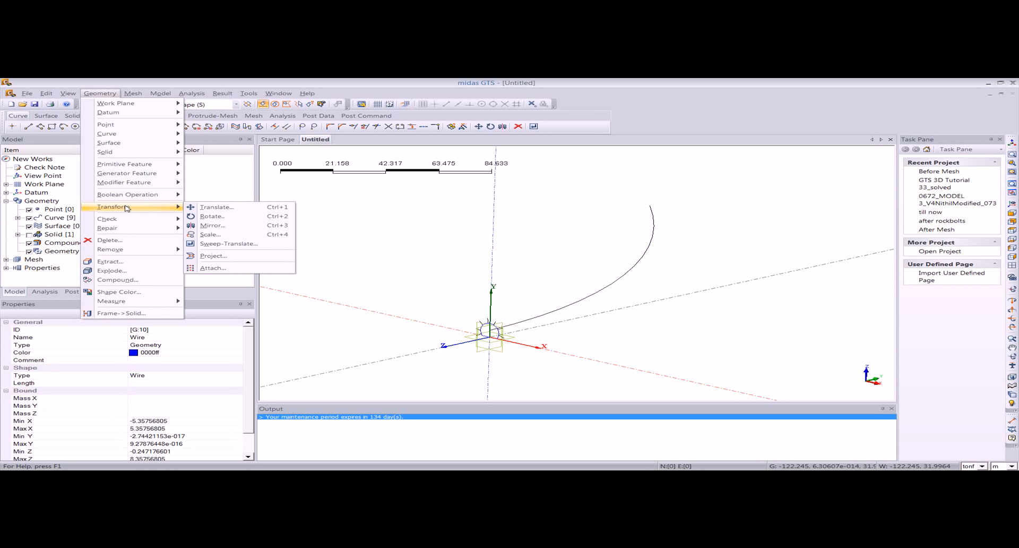
pyautogui.click(226, 244)
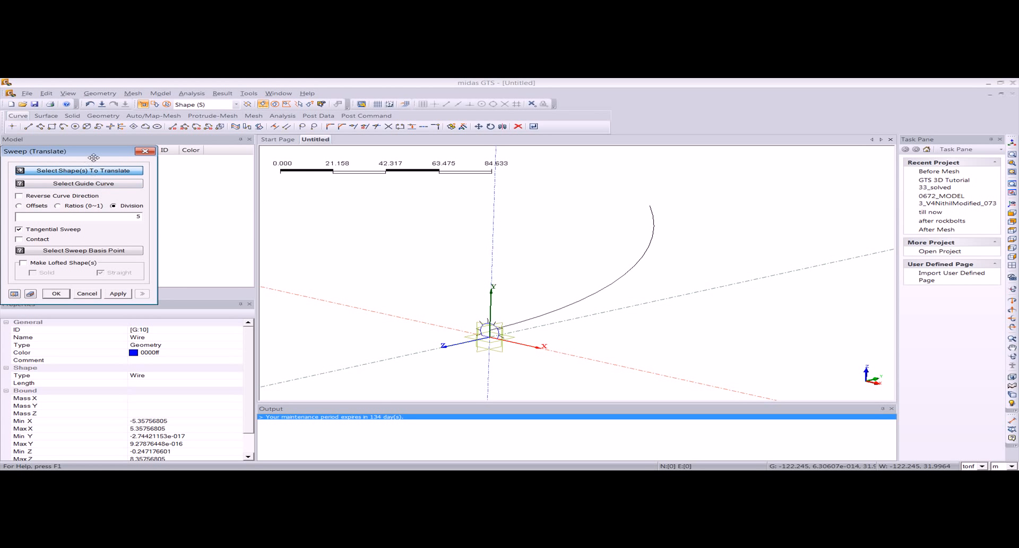
pyautogui.moveTo(93, 157); pyautogui.dragTo(152, 154)
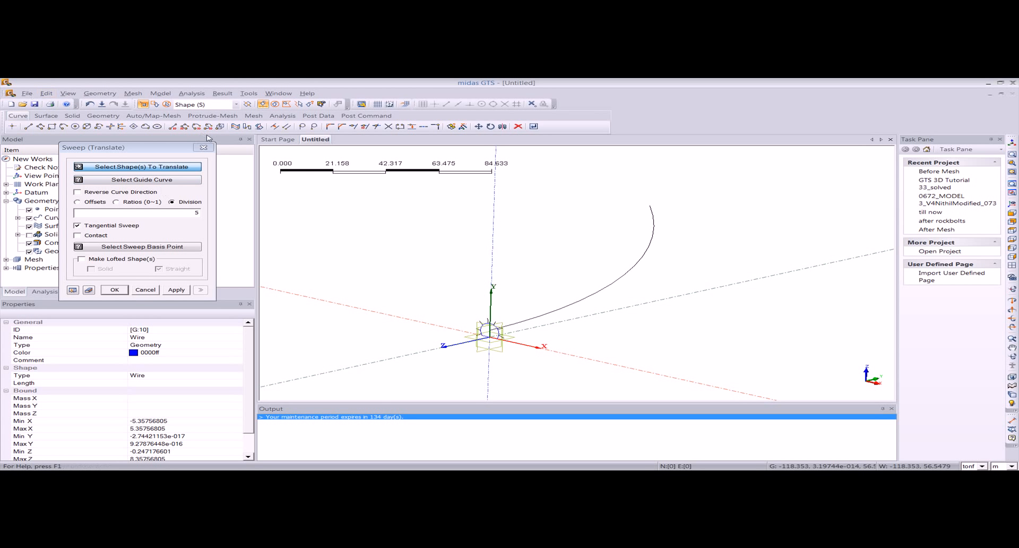
pyautogui.moveTo(466, 308); pyautogui.dragTo(514, 340)
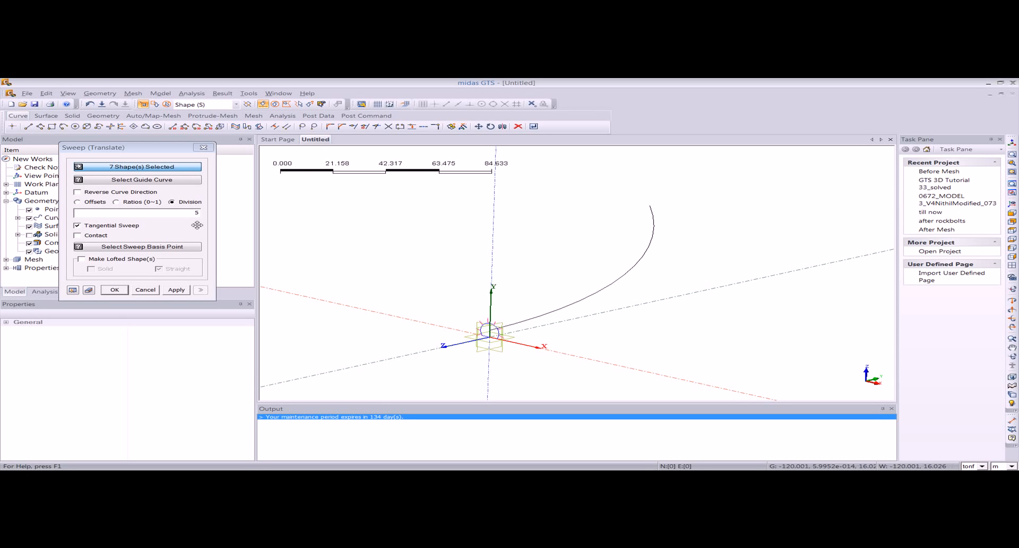
pyautogui.click(154, 181)
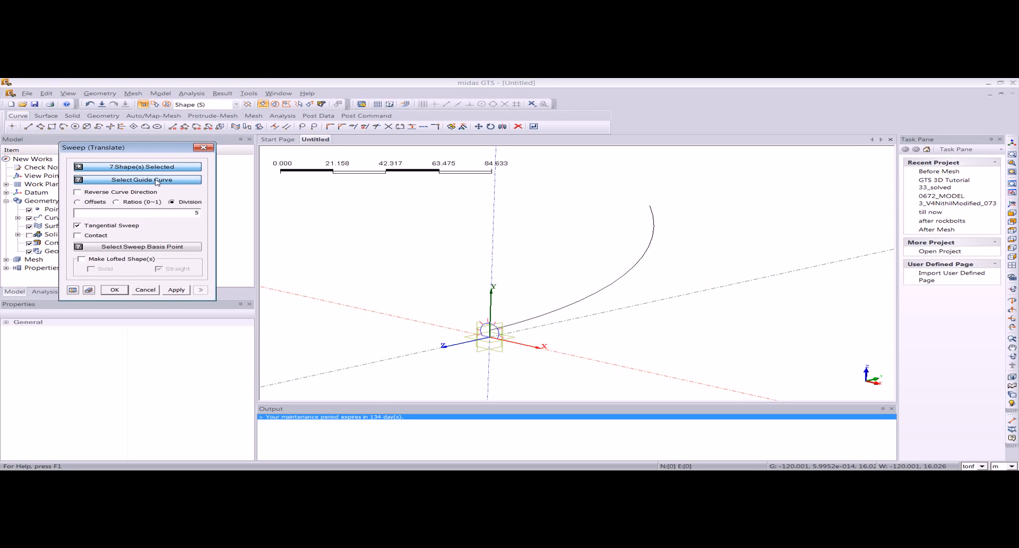
pyautogui.click(557, 317)
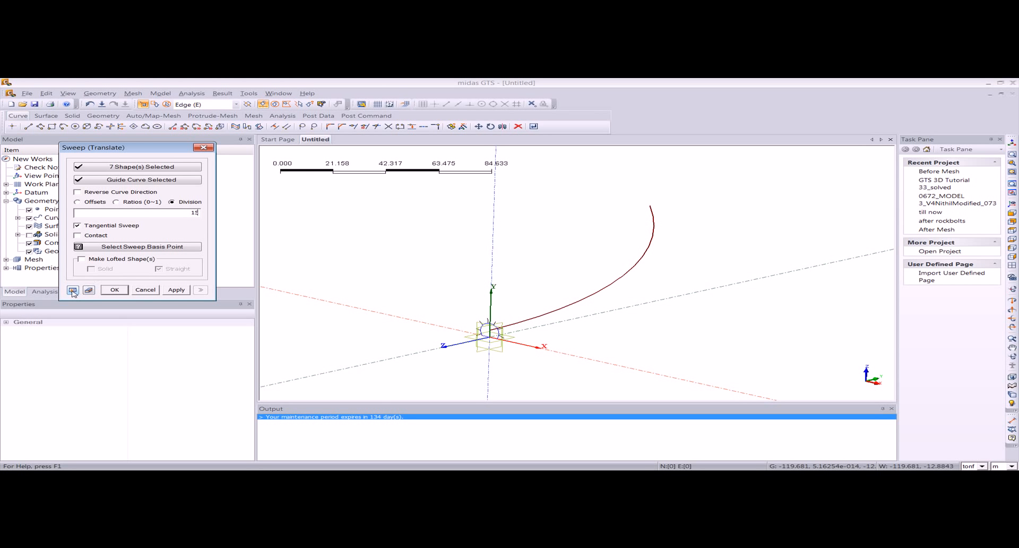
pyautogui.moveTo(446, 292); pyautogui.dragTo(391, 307, button='middle')
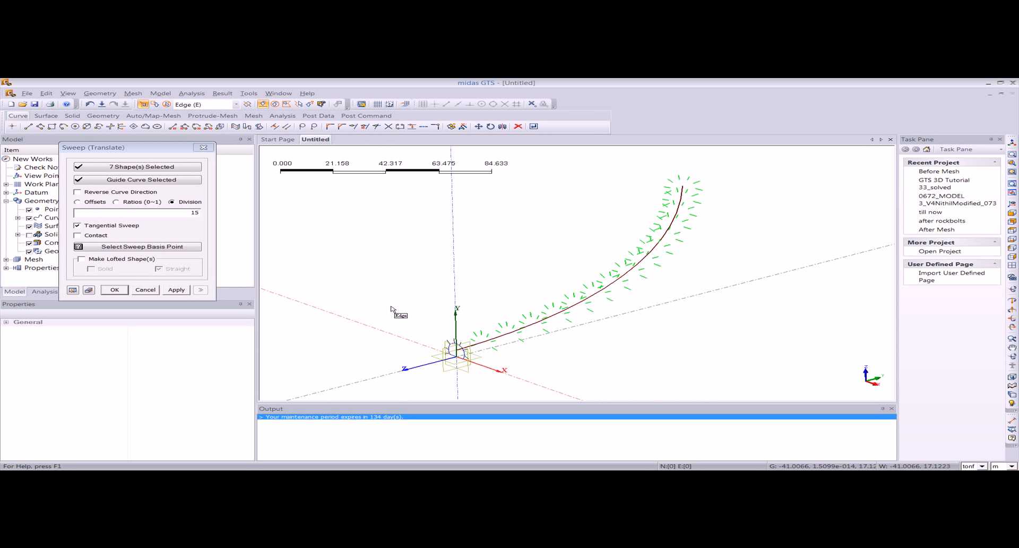
pyautogui.click(116, 291)
pyautogui.moveTo(555, 305); pyautogui.dragTo(590, 292, button='middle')
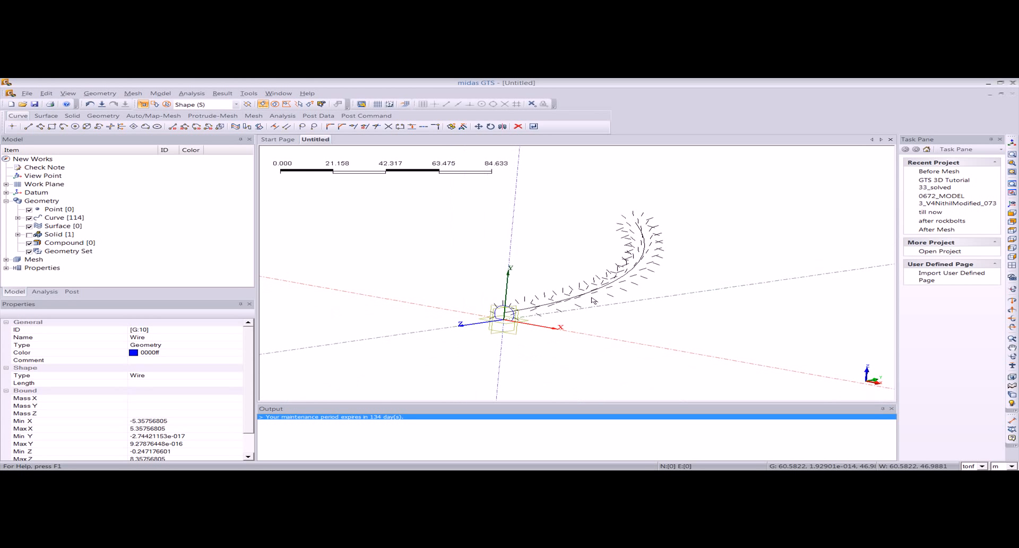
# Show the tunnel solid again and inspect it together with the copied radial lines from several angles.
pyautogui.click(29, 234)
pyautogui.moveTo(492, 278); pyautogui.dragTo(635, 289, button='middle')
pyautogui.scroll(4, 554, 277)
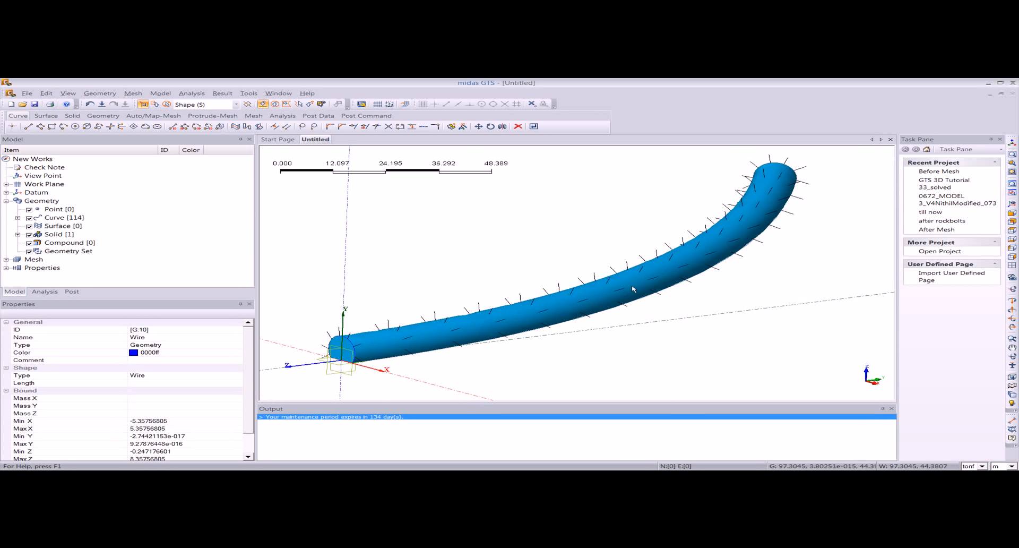
pyautogui.click(1011, 146)
pyautogui.moveTo(594, 227); pyautogui.dragTo(587, 268, button='middle')
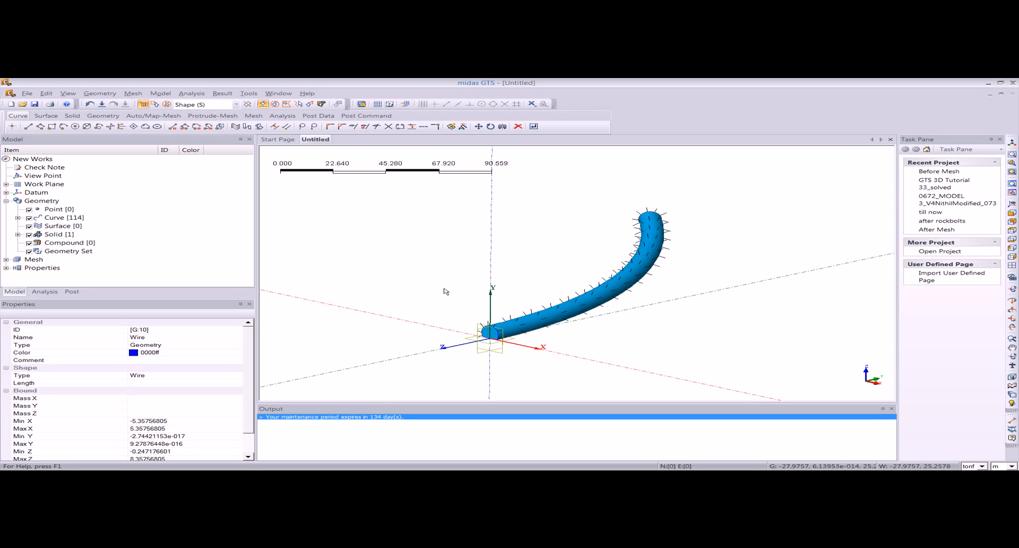
pyautogui.moveTo(445, 291); pyautogui.dragTo(448, 284, button='middle')
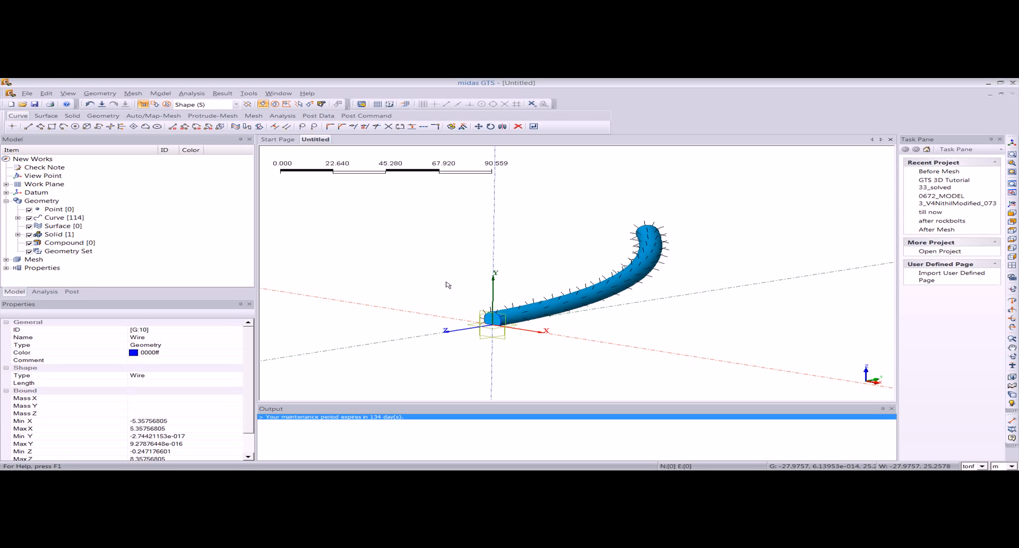
pyautogui.moveTo(470, 309); pyautogui.dragTo(393, 234, button='middle')
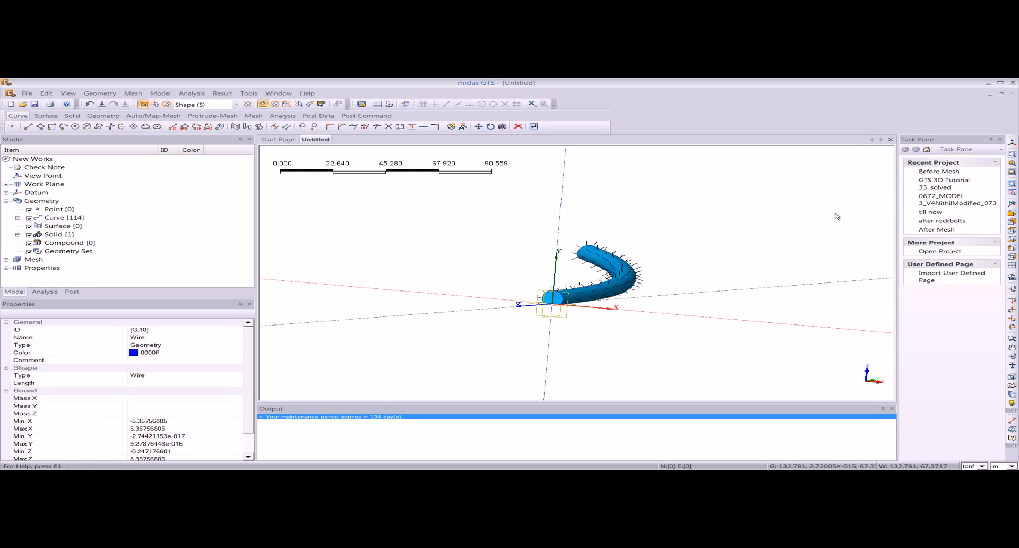
# Draw a rectangle about 198 m wide with Make Face on the front work plane, enclosing the whole tunnel.
pyautogui.click(1012, 214)
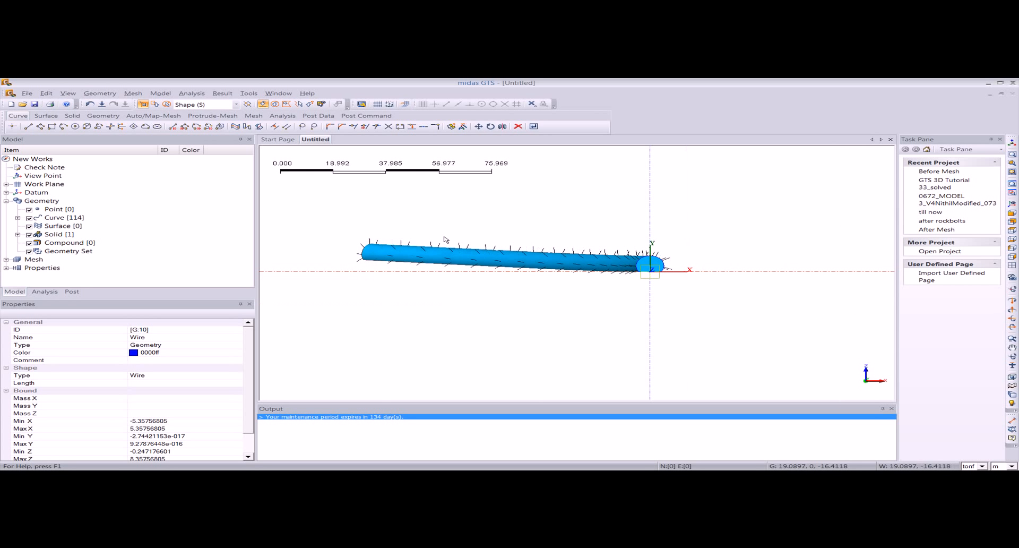
pyautogui.click(100, 94)
pyautogui.moveTo(106, 134)
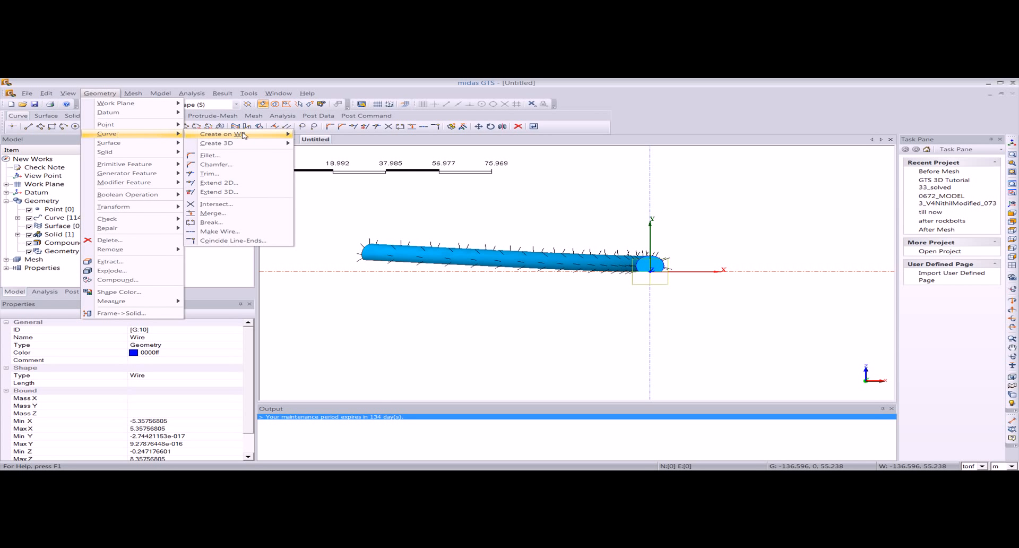
pyautogui.moveTo(242, 134)
pyautogui.click(326, 211)
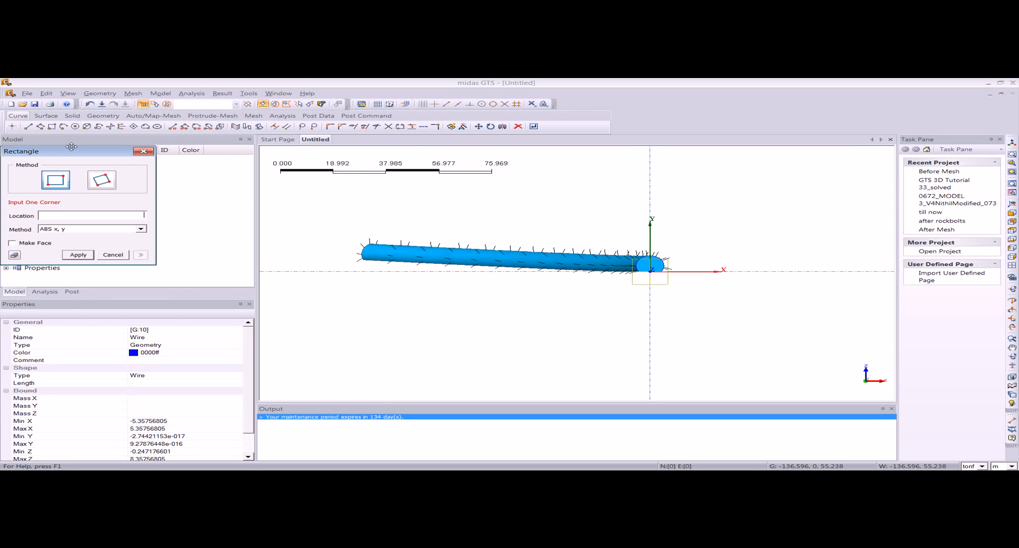
pyautogui.click(42, 242)
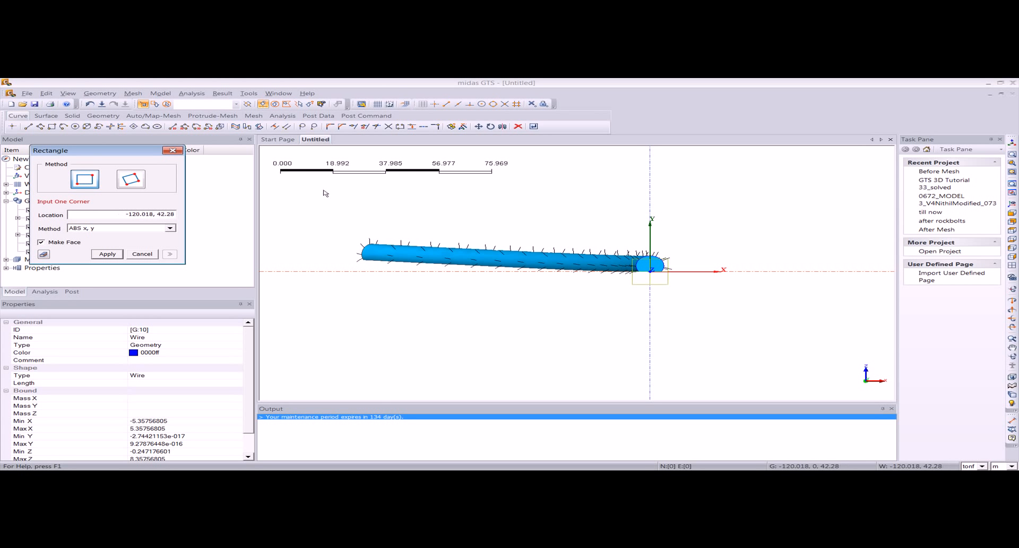
pyautogui.click(283, 164)
pyautogui.click(833, 362)
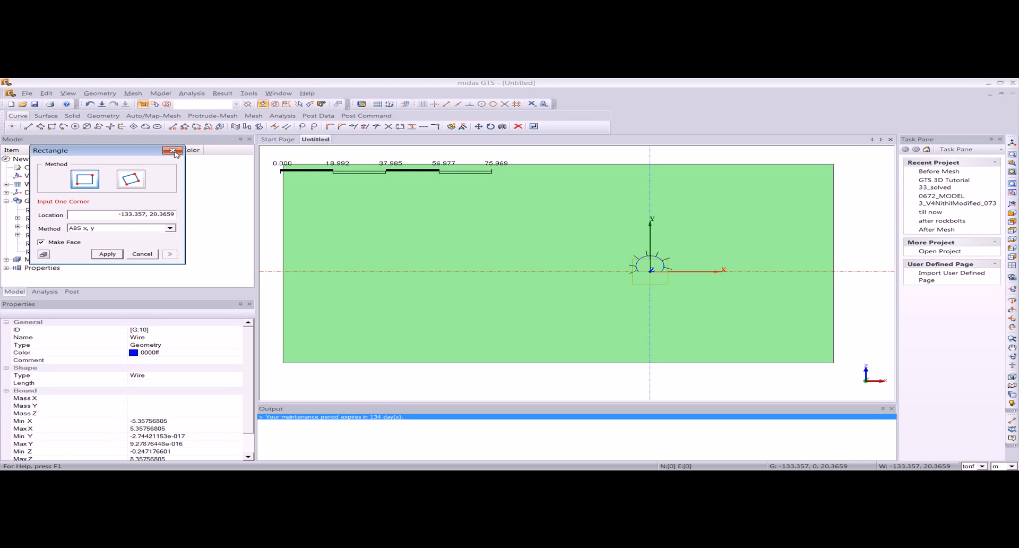
pyautogui.click(174, 152)
# Extrude the rectangle face 200 m as a solid named "Ground" along the depth axis, towards the tunnel's far end.
pyautogui.click(1012, 143)
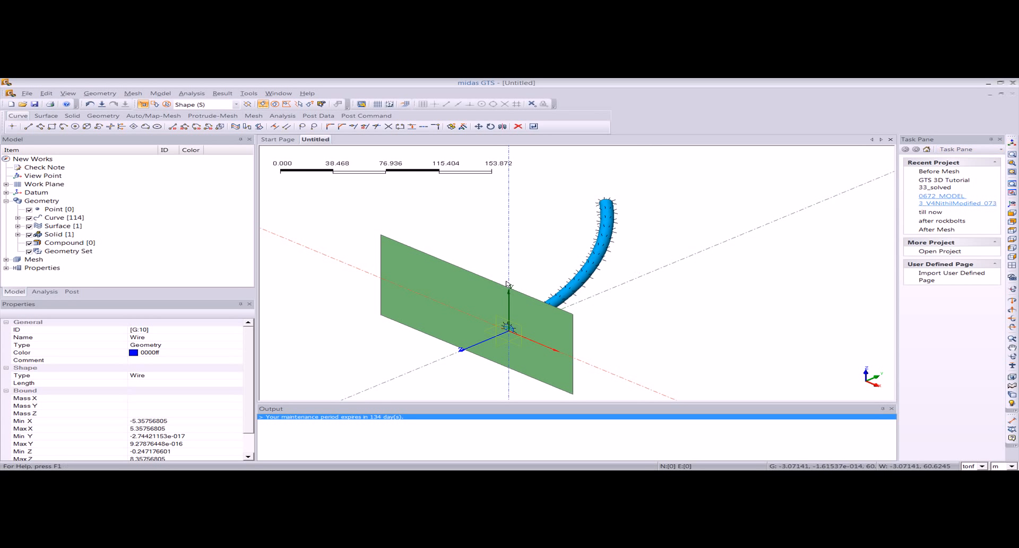
pyautogui.click(100, 93)
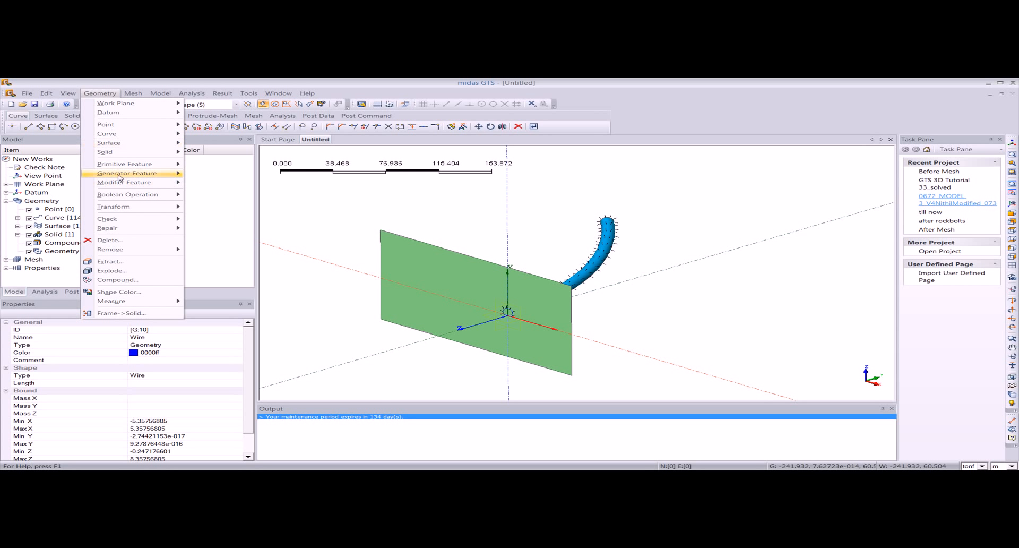
pyautogui.click(197, 174)
pyautogui.moveTo(98, 152); pyautogui.dragTo(136, 154)
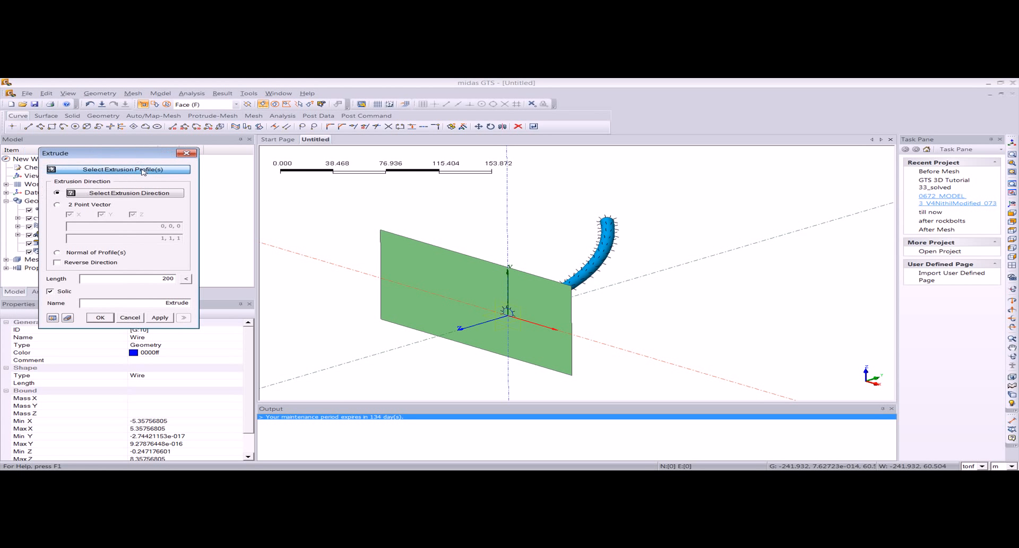
pyautogui.click(391, 243)
pyautogui.click(154, 193)
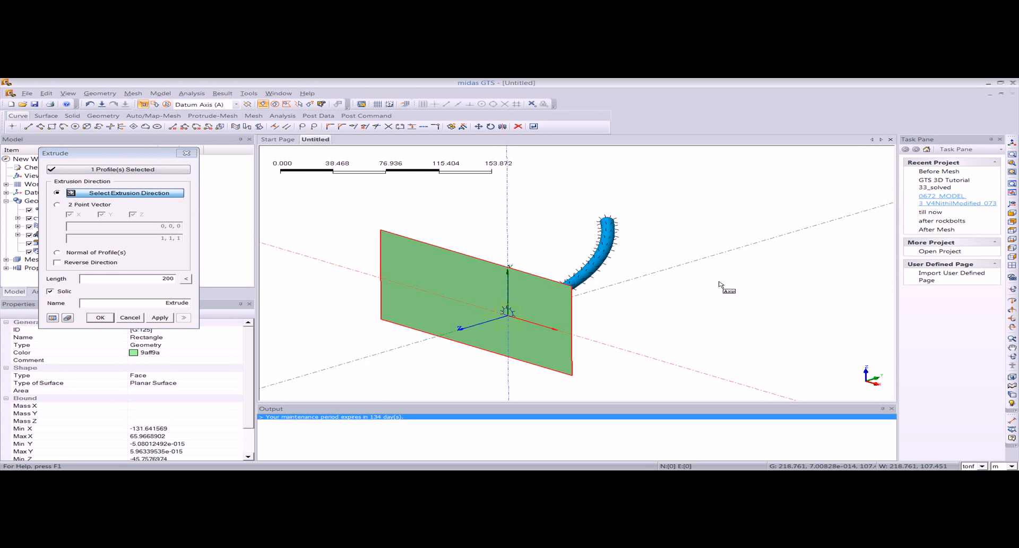
pyautogui.click(684, 265)
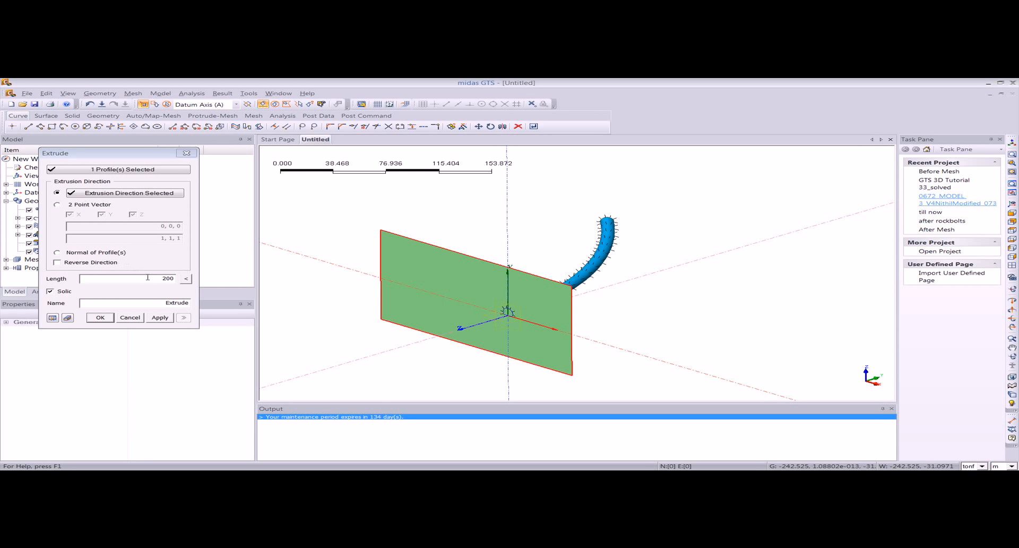
pyautogui.click(67, 317)
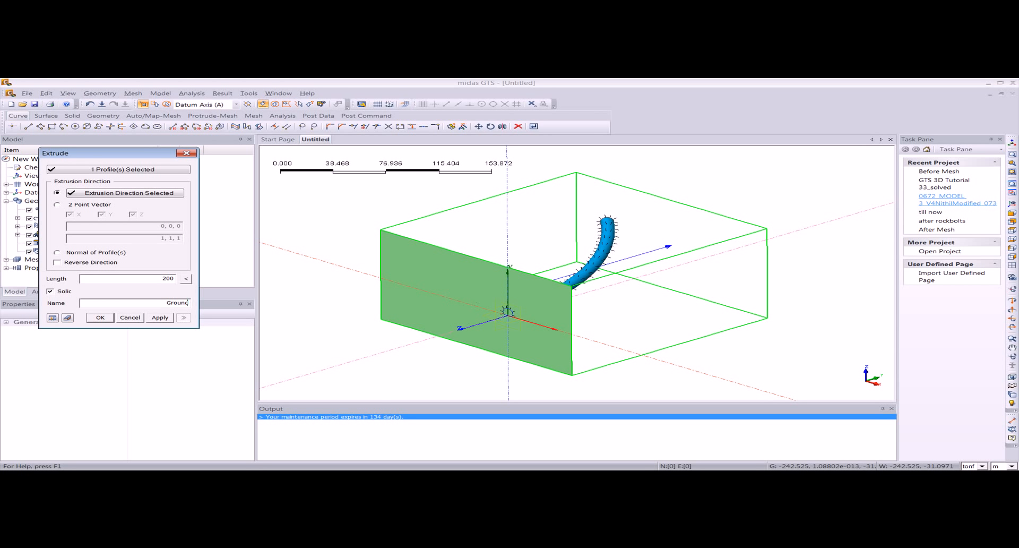
pyautogui.click(112, 318)
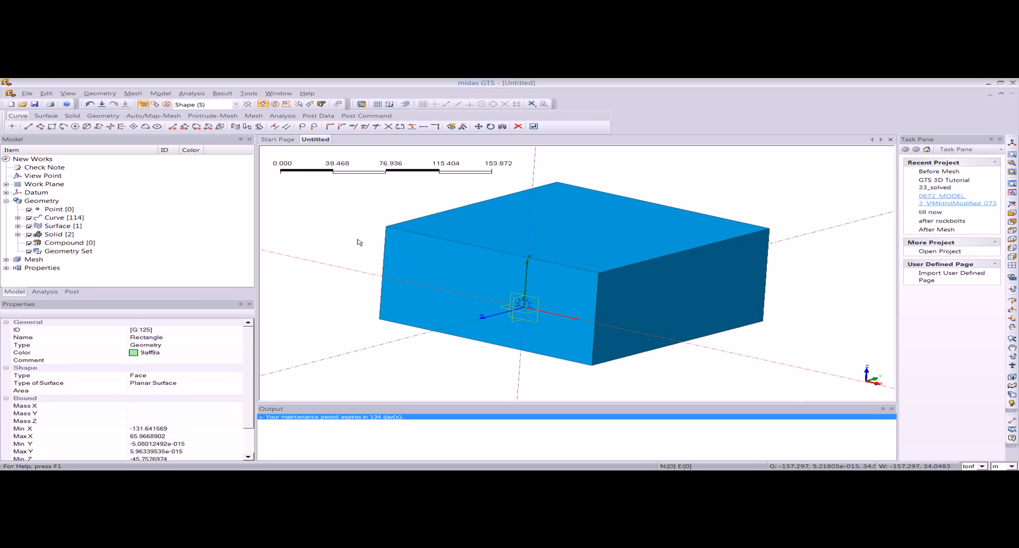
# Make the ground block see-through with transparency level 5.
pyautogui.click(455, 257)
pyautogui.rightClick(455, 257)
pyautogui.click(493, 305)
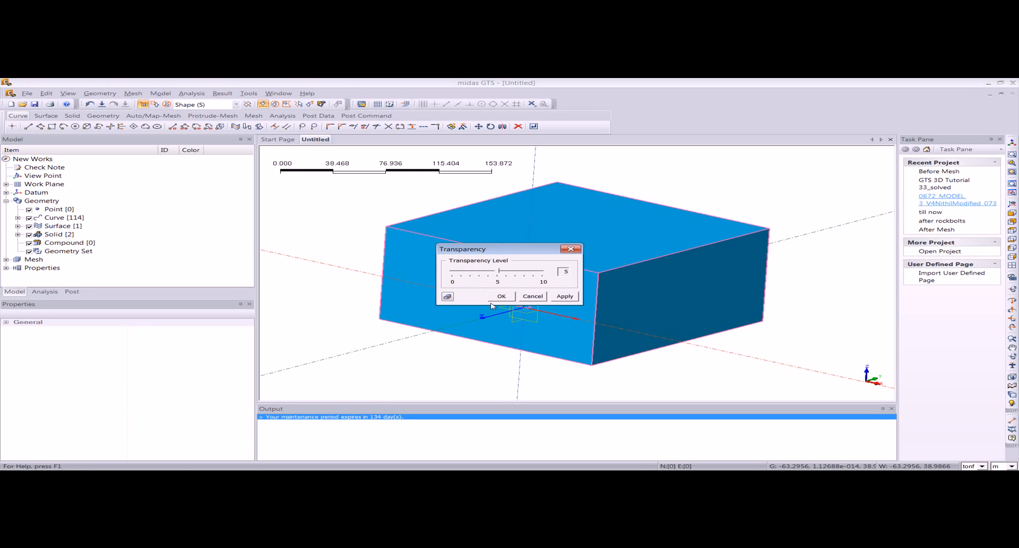
pyautogui.click(501, 296)
pyautogui.moveTo(500, 297); pyautogui.dragTo(520, 307, button='middle')
# Delete the rectangle face left at the front of the ground block.
pyautogui.click(463, 321)
pyautogui.press('Delete')
pyautogui.click(485, 305)
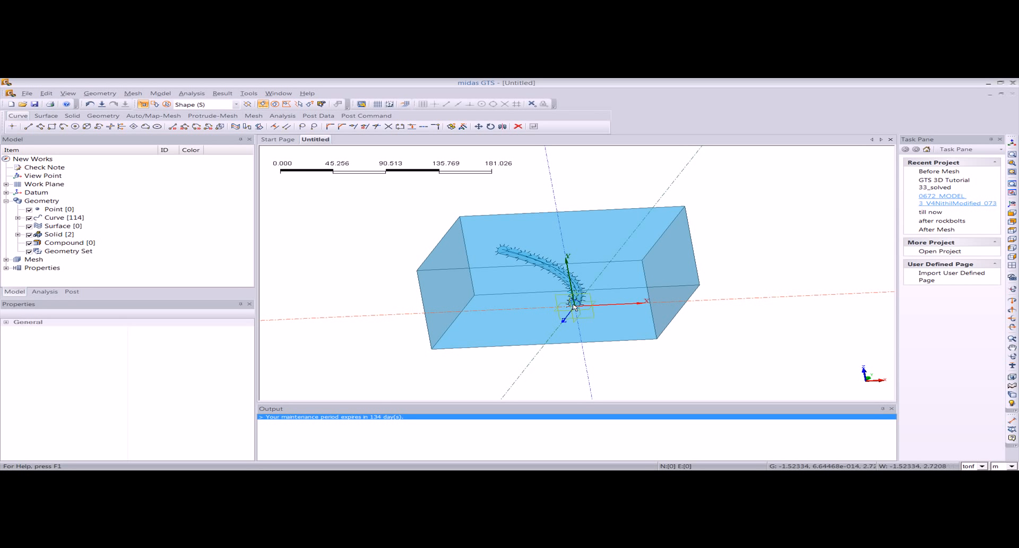
# Cut the curved tunnel solid from the ground block with a Boolean Cut, keeping the tunnel as a separate solid.
pyautogui.moveTo(573, 305); pyautogui.dragTo(571, 290, button='middle')
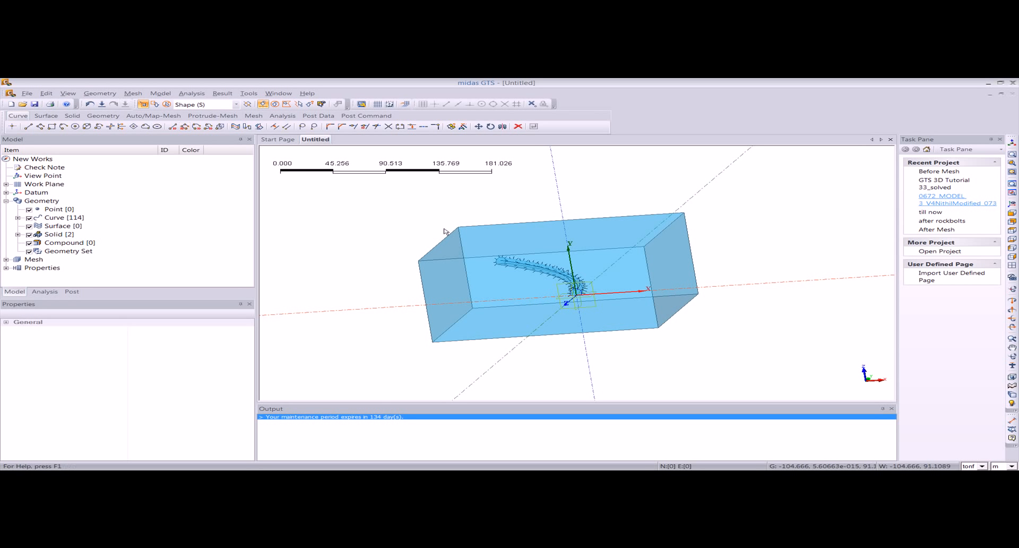
pyautogui.moveTo(513, 282); pyautogui.dragTo(662, 258, button='middle')
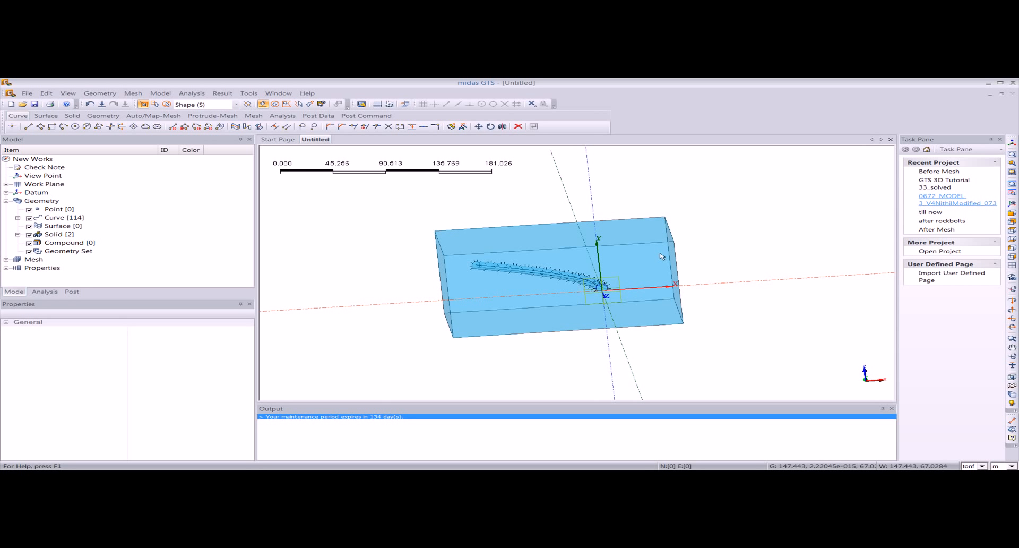
pyautogui.click(1012, 142)
pyautogui.moveTo(508, 289); pyautogui.dragTo(339, 228, button='middle')
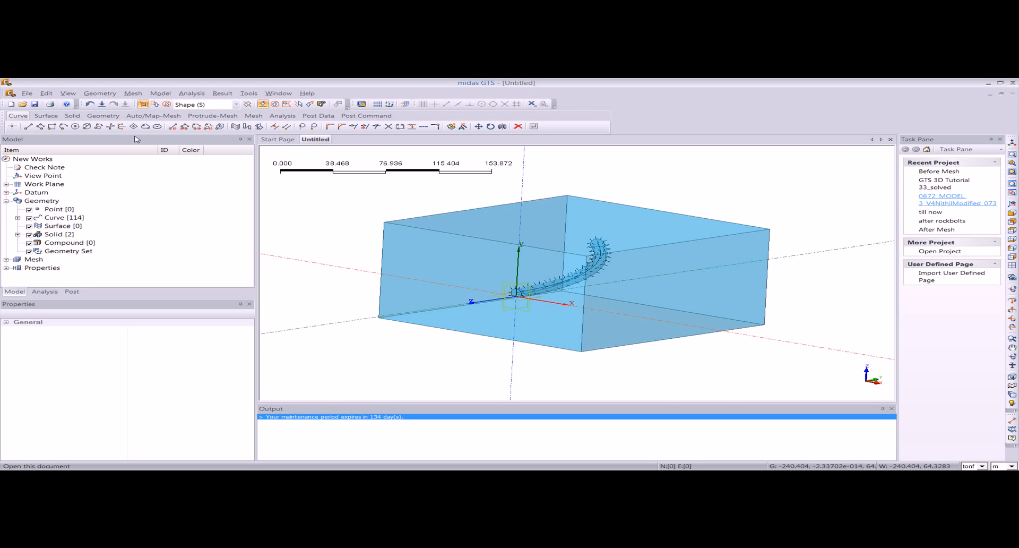
pyautogui.click(100, 93)
pyautogui.moveTo(128, 194)
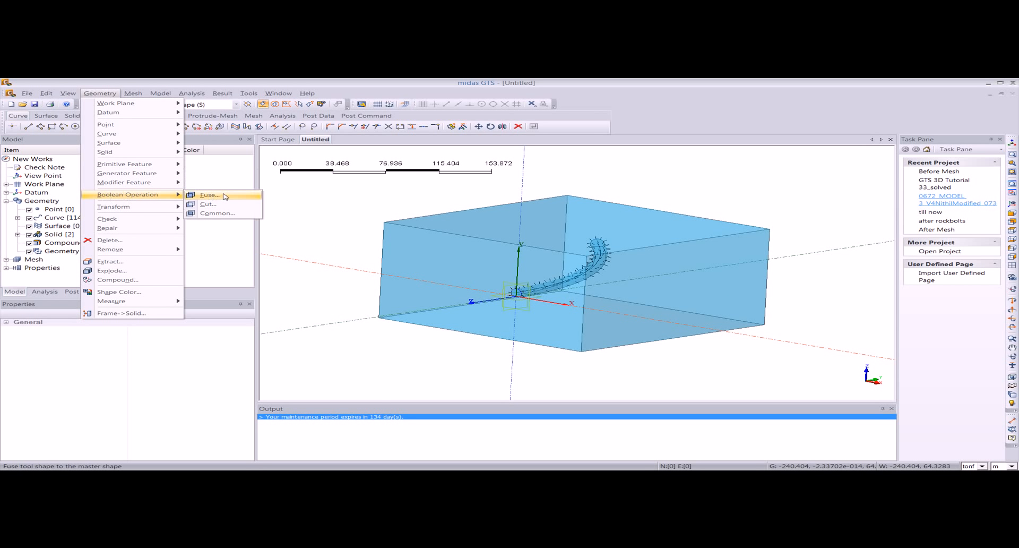
pyautogui.click(212, 202)
pyautogui.moveTo(85, 171); pyautogui.dragTo(241, 173)
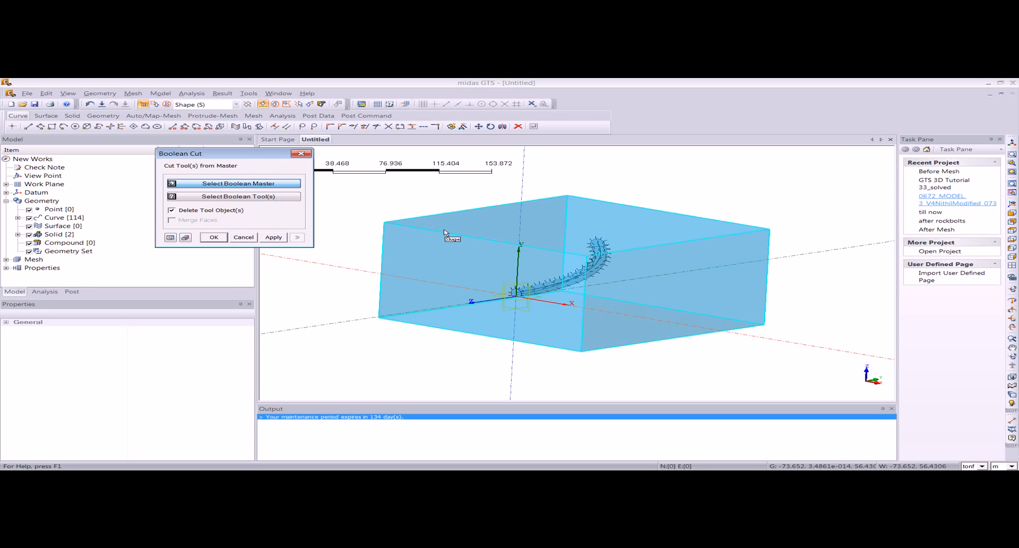
pyautogui.click(512, 293)
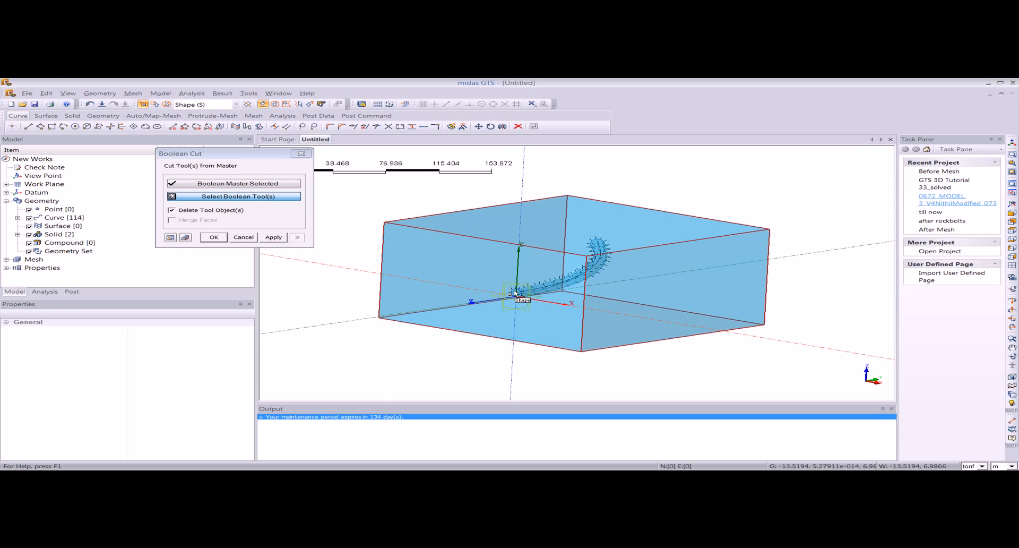
pyautogui.click(545, 295)
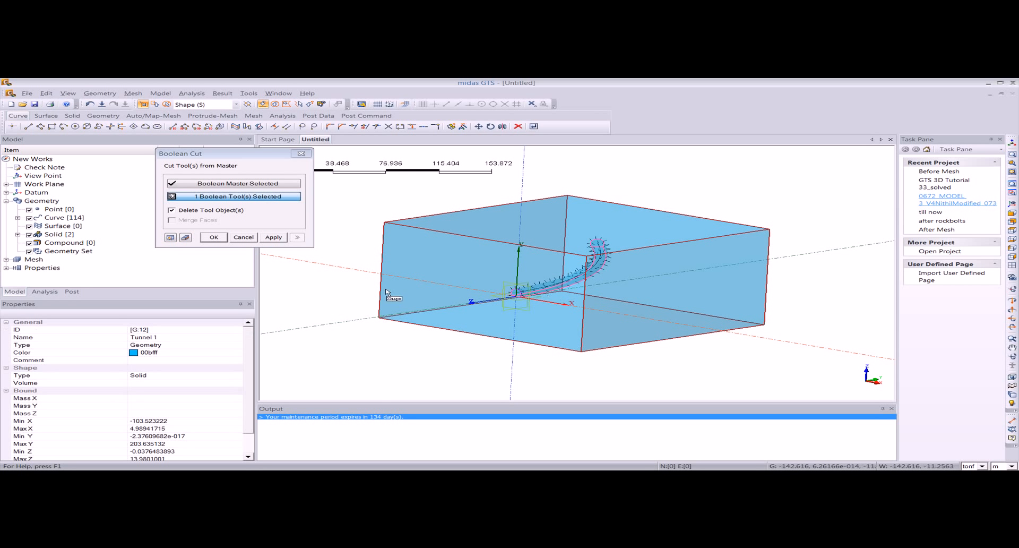
pyautogui.click(213, 237)
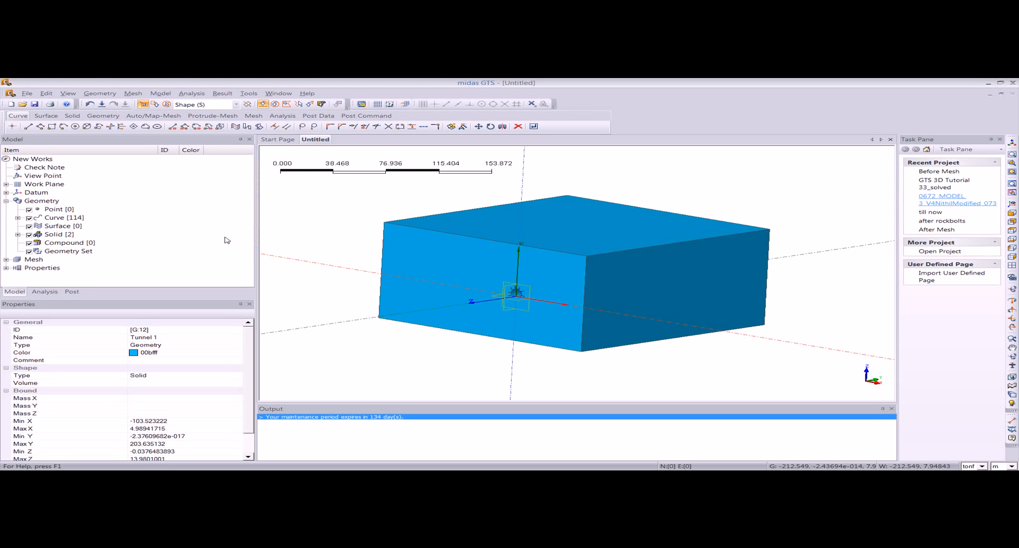
# Make the cut ground block transparent again and hide it so only the tunnel is displayed.
pyautogui.rightClick(518, 265)
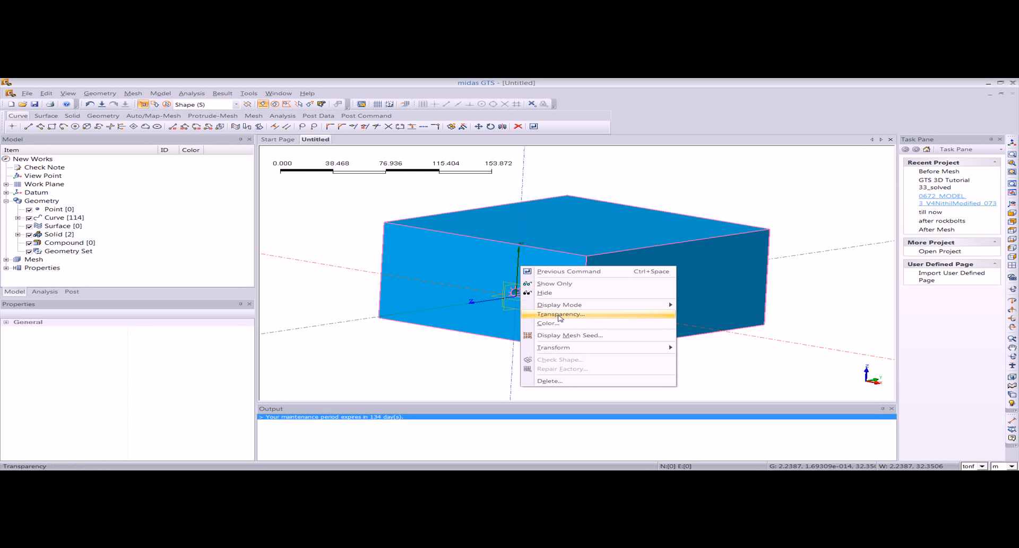
pyautogui.click(533, 314)
pyautogui.click(502, 296)
pyautogui.keyDown('ctrl'); pyautogui.moveTo(439, 294); pyautogui.dragTo(439, 271, button='middle'); pyautogui.keyUp('ctrl')
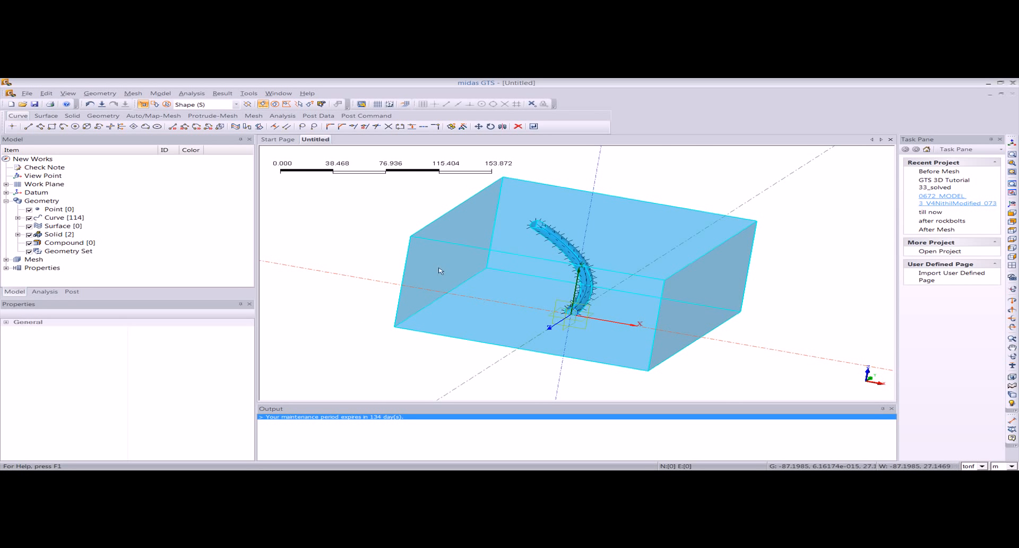
pyautogui.rightClick(476, 256)
pyautogui.click(494, 284)
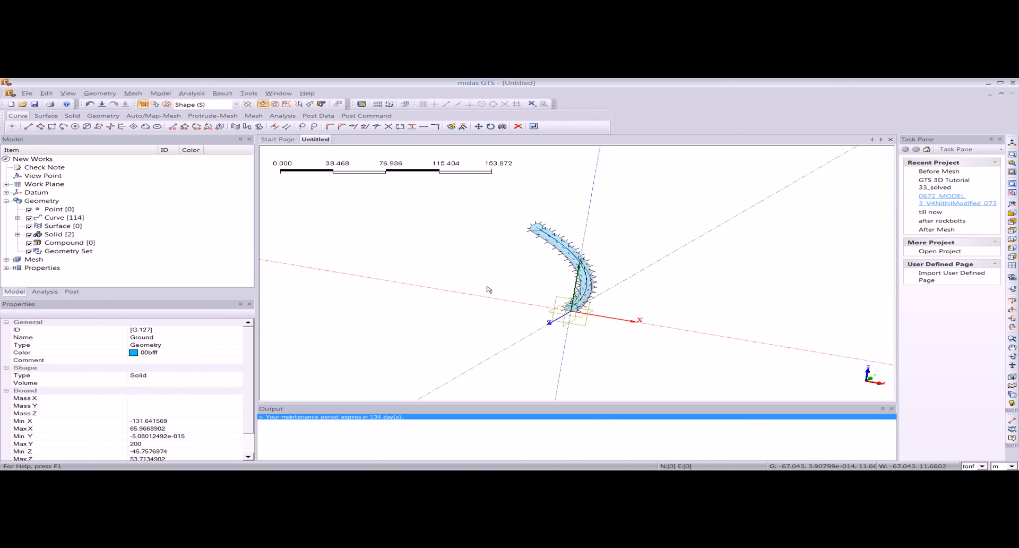
# Draw a rectangle with Make Face, about 29.5 m wide and 26 m high, around the tunnel's front portal on the front work plane.
pyautogui.moveTo(717, 255); pyautogui.dragTo(658, 274, button='middle')
pyautogui.keyDown('ctrl'); pyautogui.moveTo(577, 291); pyautogui.dragTo(540, 292, button='middle'); pyautogui.keyUp('ctrl')
pyautogui.scroll(4, 519, 309)
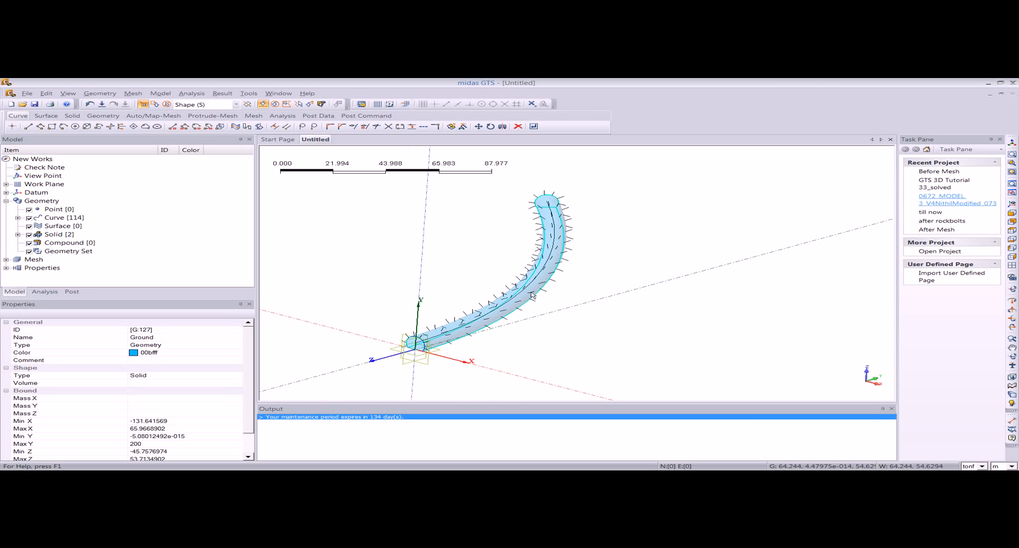
pyautogui.click(1012, 221)
pyautogui.click(99, 92)
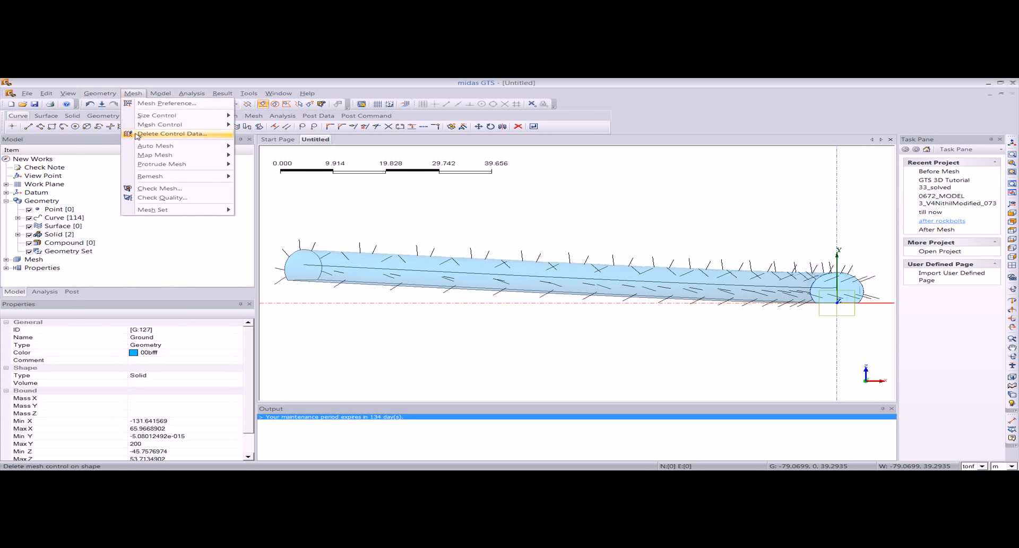
pyautogui.moveTo(163, 133)
pyautogui.moveTo(232, 133)
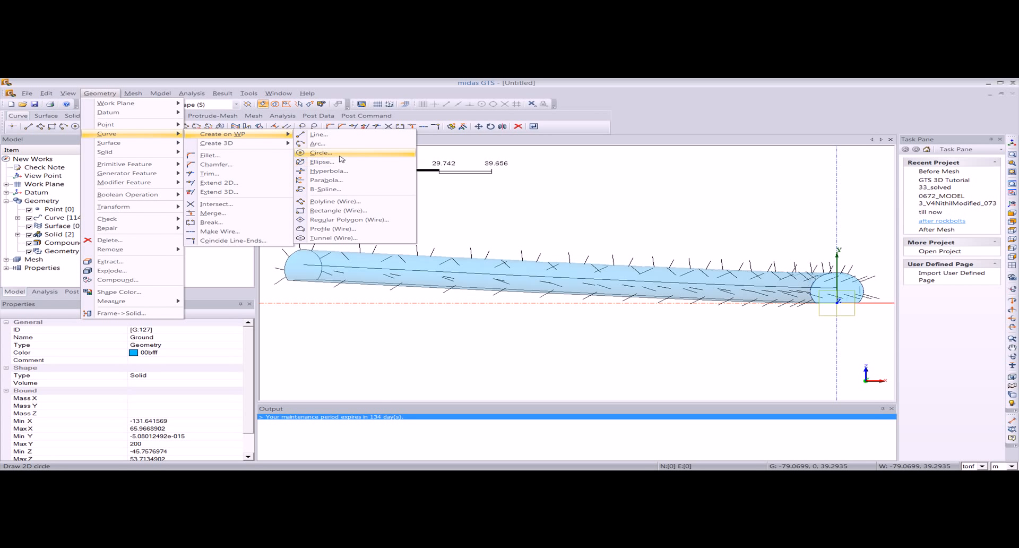
pyautogui.click(335, 210)
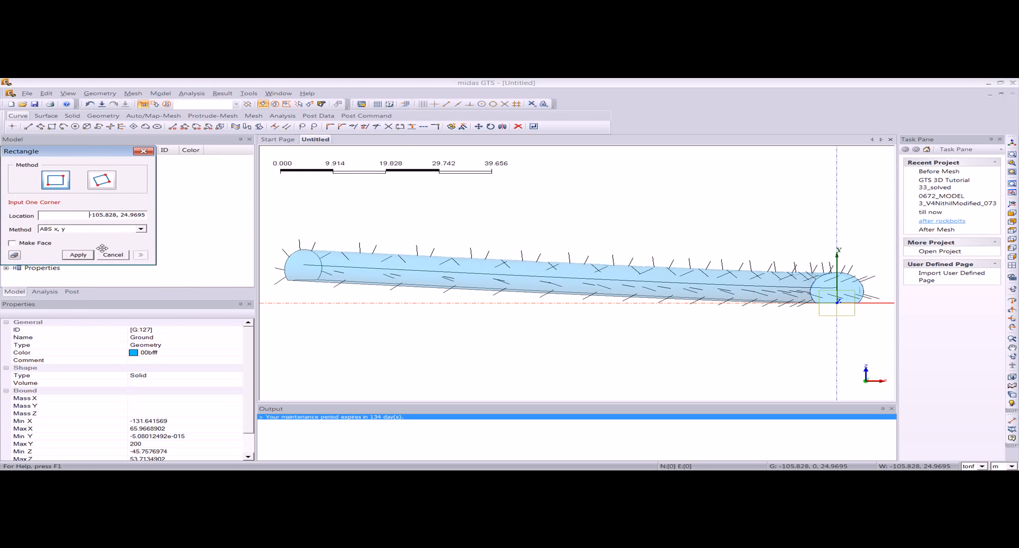
pyautogui.click(40, 245)
pyautogui.click(732, 234)
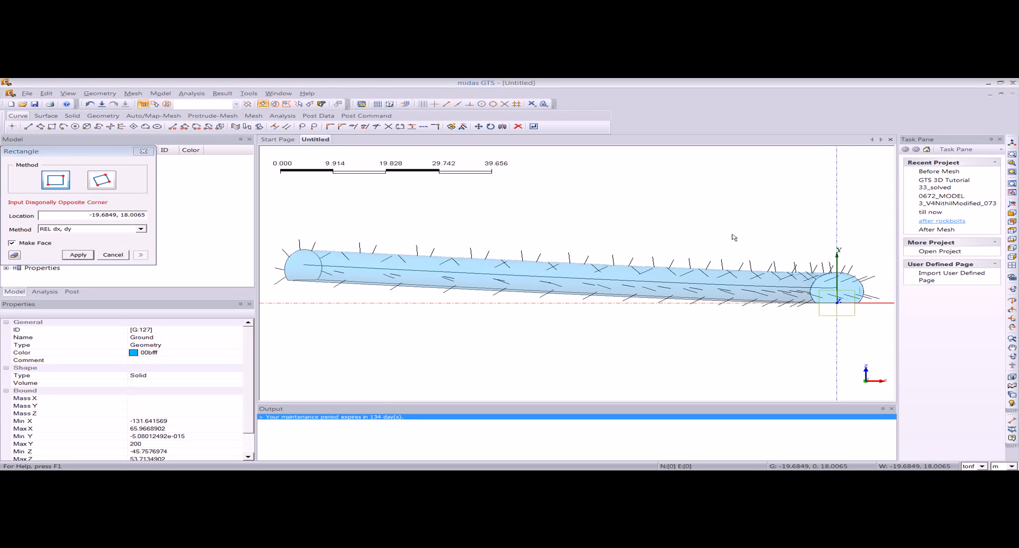
pyautogui.click(889, 333)
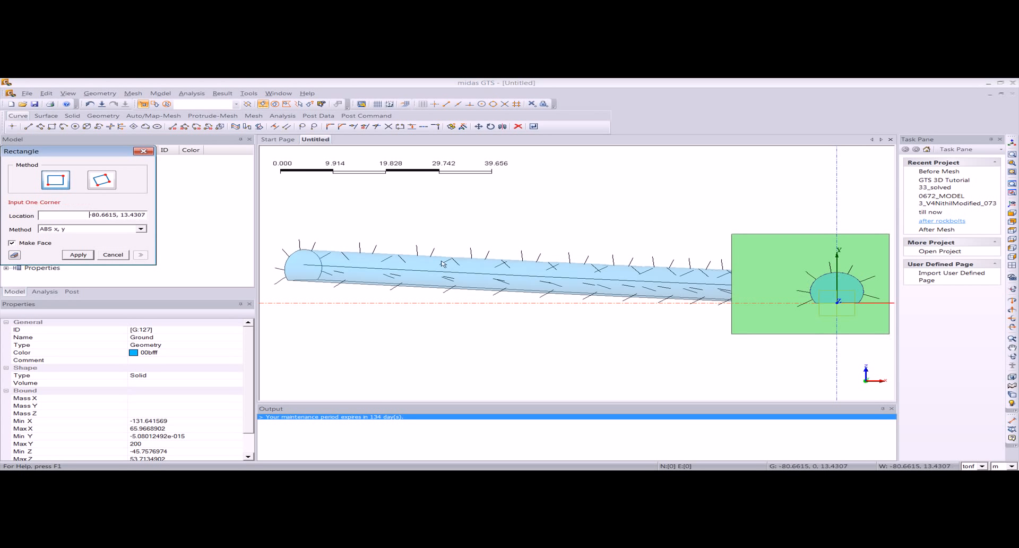
pyautogui.click(144, 151)
# Sweep-translate copies of the rectangle face along the tunnel's lengthwise curve with 15 divisions and Tangential Sweep enabled.
pyautogui.click(1012, 143)
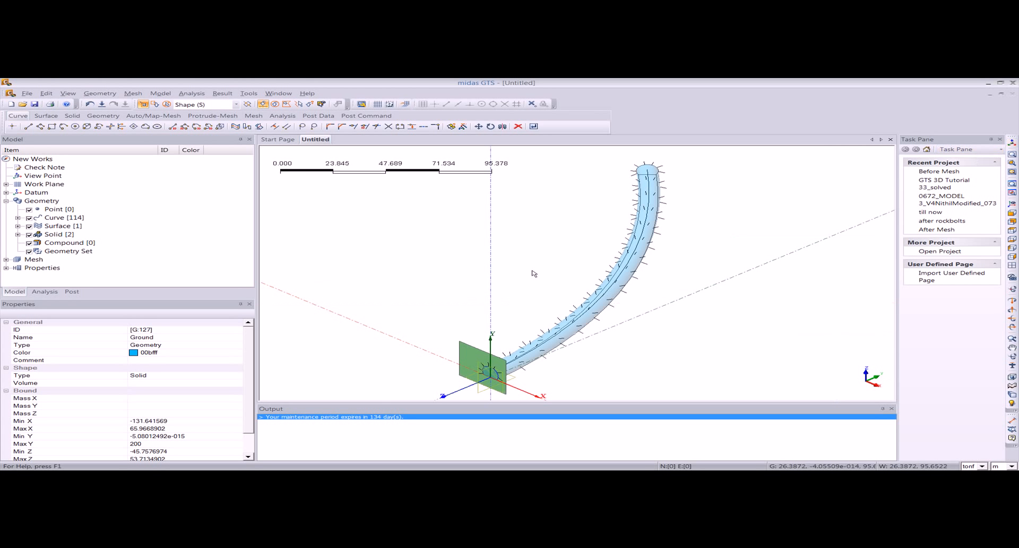
pyautogui.click(100, 93)
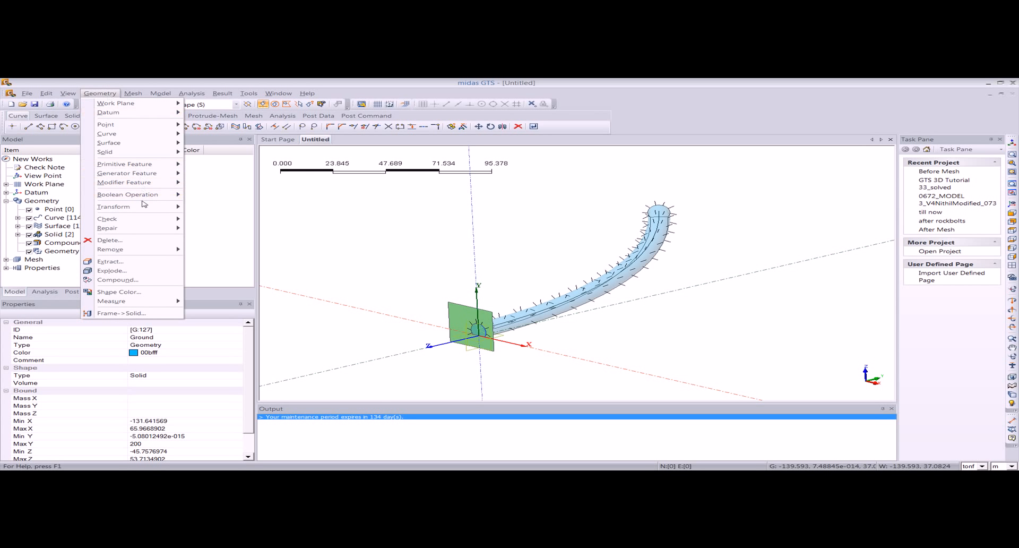
pyautogui.moveTo(132, 206)
pyautogui.click(228, 244)
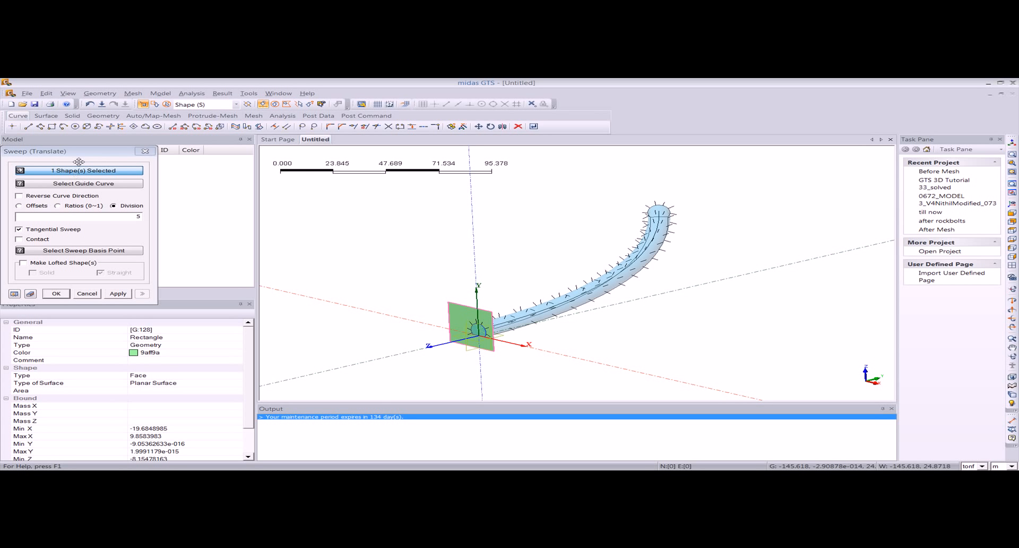
pyautogui.moveTo(78, 162); pyautogui.dragTo(151, 162)
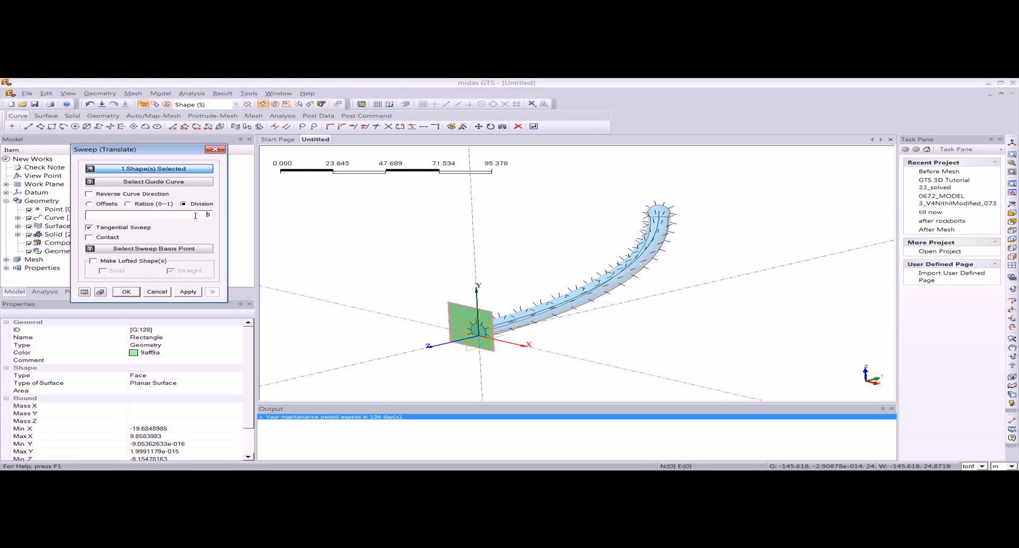
pyautogui.click(189, 182)
pyautogui.click(662, 225)
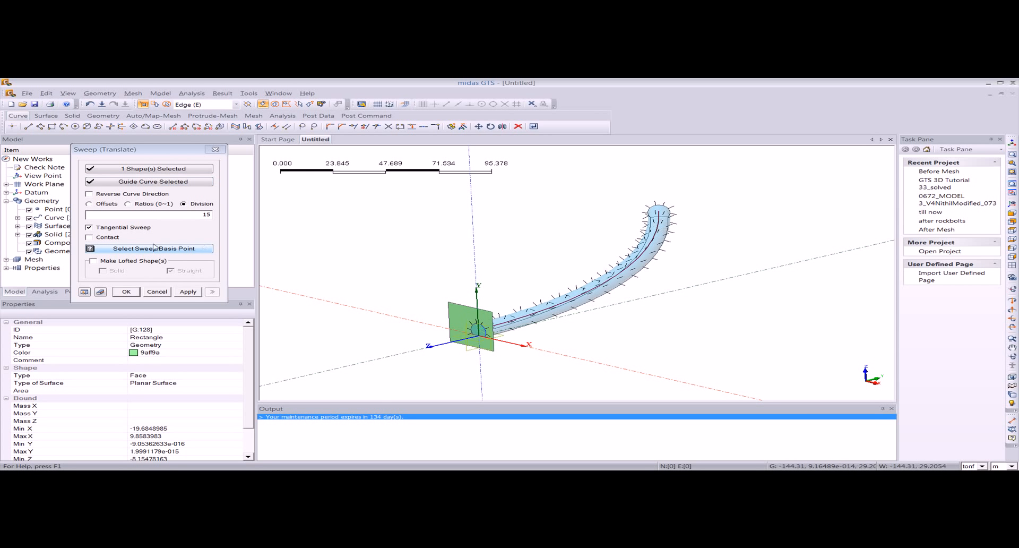
pyautogui.click(87, 295)
pyautogui.moveTo(455, 306)
pyautogui.mouseDown(button='middle')
pyautogui.moveTo(626, 310)
pyautogui.moveTo(377, 292)
pyautogui.mouseUp(button='middle')
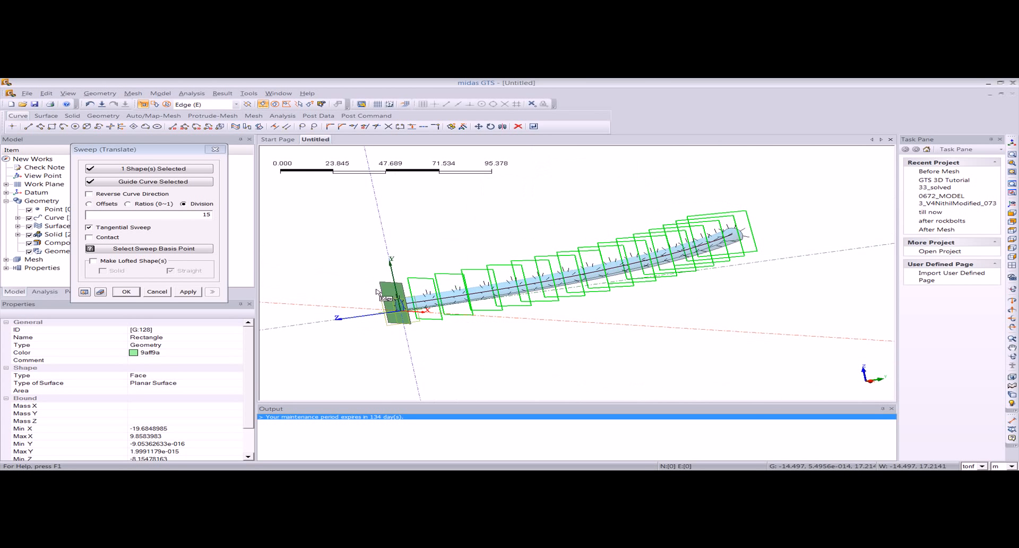
pyautogui.click(122, 291)
# Start a Divide Solid by Surface operation with the tunnel as the solid to divide.
pyautogui.moveTo(477, 340); pyautogui.dragTo(536, 345, button='middle')
pyautogui.click(1013, 144)
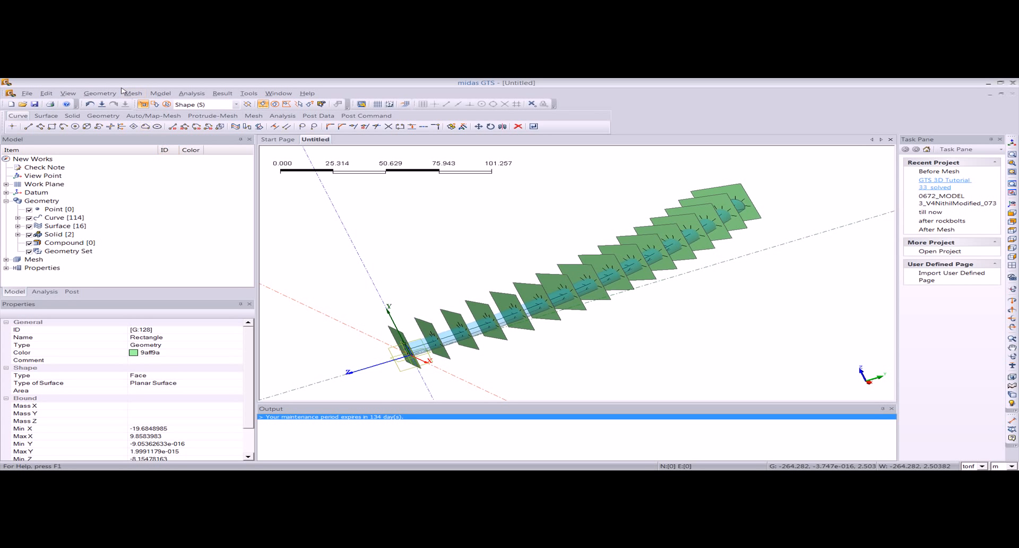
pyautogui.click(104, 93)
pyautogui.moveTo(148, 177)
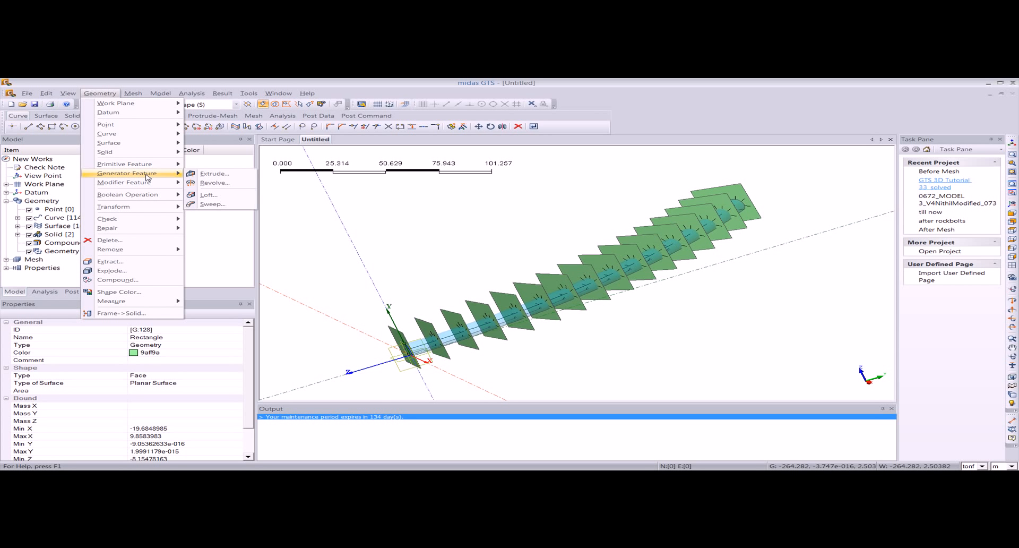
pyautogui.moveTo(145, 152)
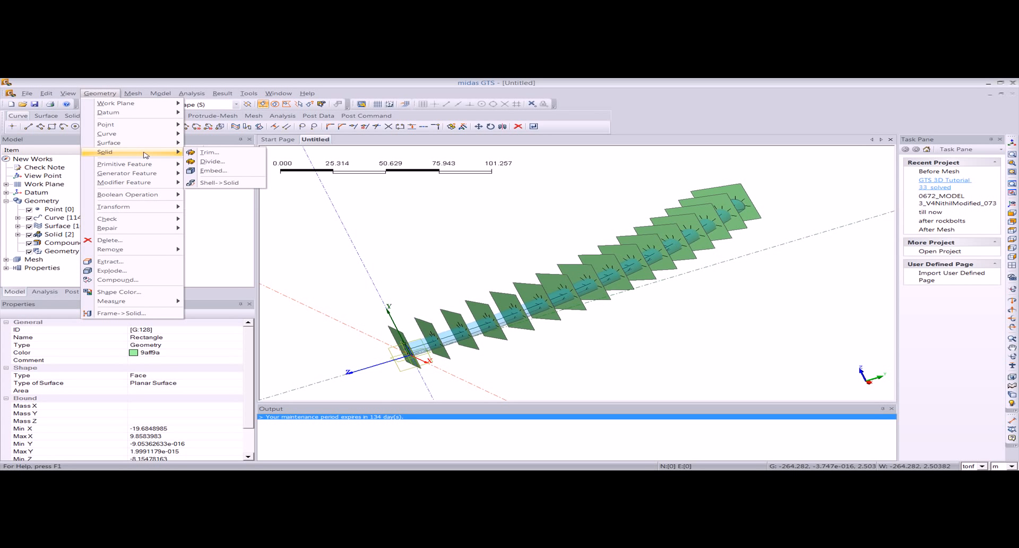
pyautogui.click(214, 162)
pyautogui.moveTo(109, 151); pyautogui.dragTo(249, 151)
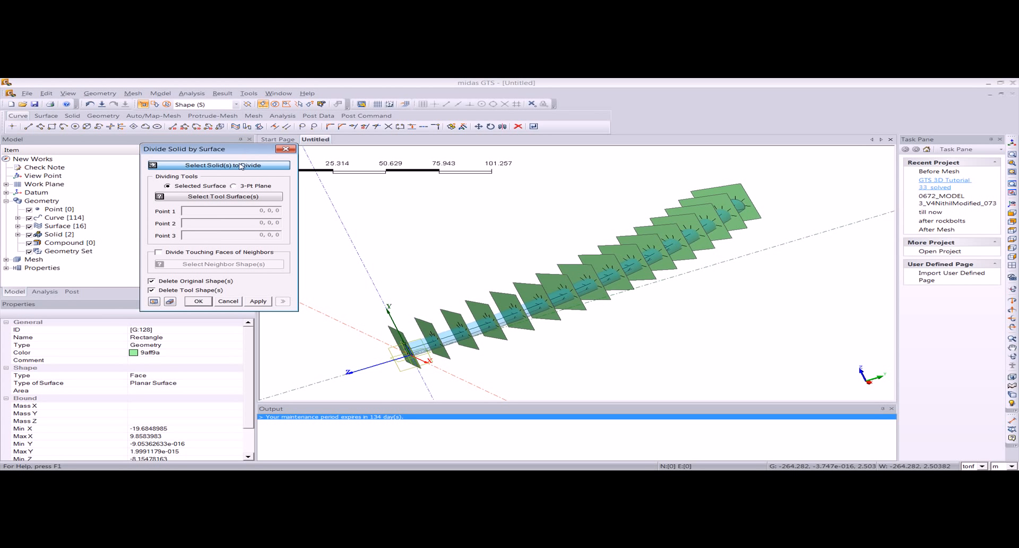
pyautogui.click(240, 166)
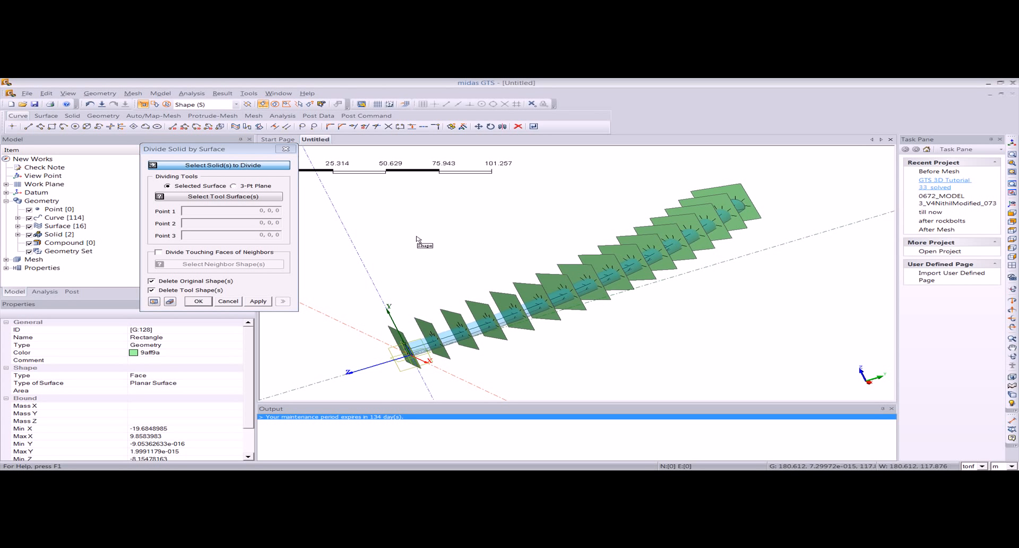
pyautogui.click(517, 315)
# Choose the 14 intermediate rectangle faces along the tunnel as the dividing surfaces, leaving out the first and last faces.
pyautogui.click(238, 197)
pyautogui.moveTo(690, 344); pyautogui.dragTo(646, 329, button='middle')
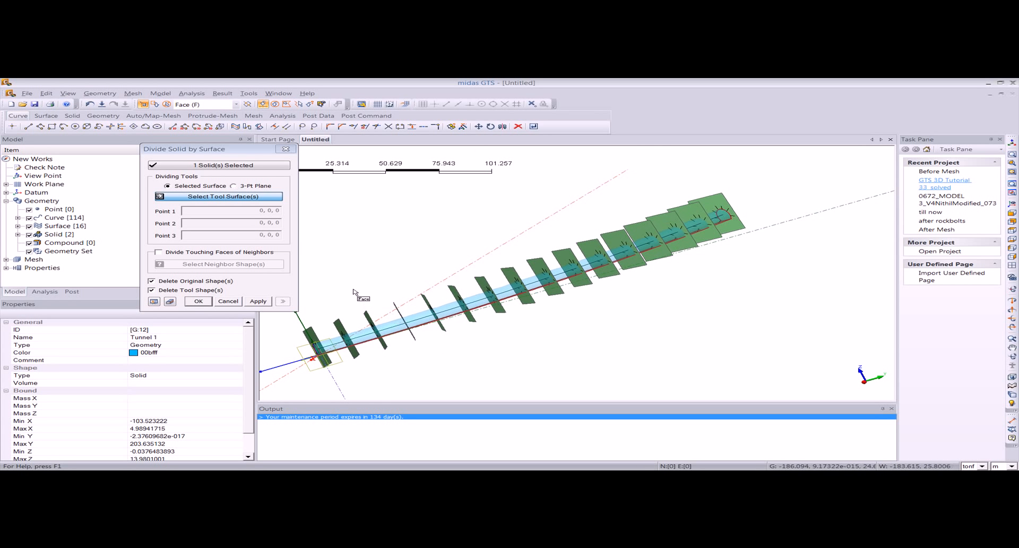
pyautogui.moveTo(329, 283); pyautogui.dragTo(486, 368)
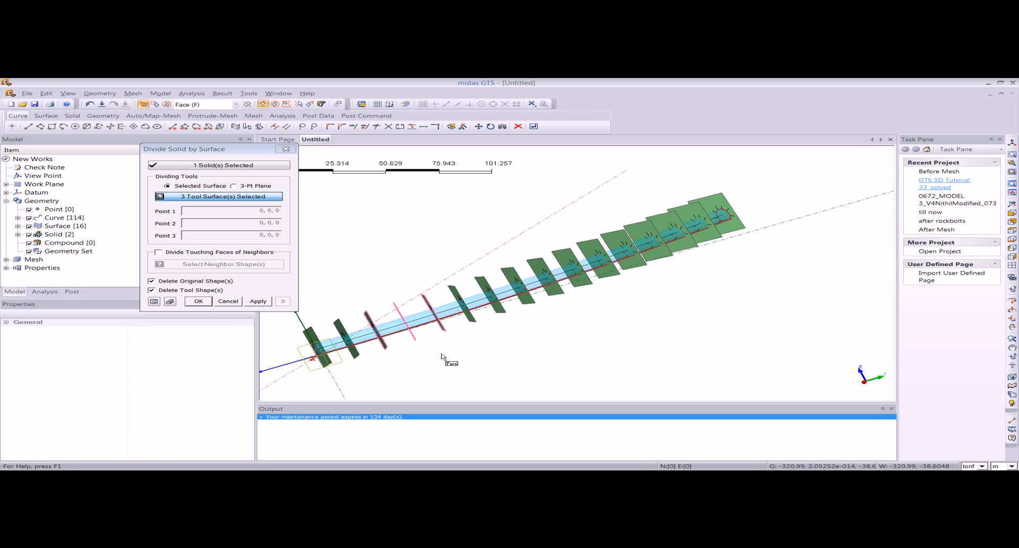
pyautogui.click(345, 335)
pyautogui.click(457, 295)
pyautogui.click(487, 290)
pyautogui.click(510, 274)
pyautogui.click(544, 265)
pyautogui.click(571, 256)
pyautogui.click(593, 248)
pyautogui.click(629, 229)
pyautogui.click(653, 220)
pyautogui.click(682, 209)
pyautogui.moveTo(678, 267); pyautogui.dragTo(716, 270, button='middle')
pyautogui.click(1012, 143)
pyautogui.moveTo(588, 309); pyautogui.dragTo(533, 300, button='middle')
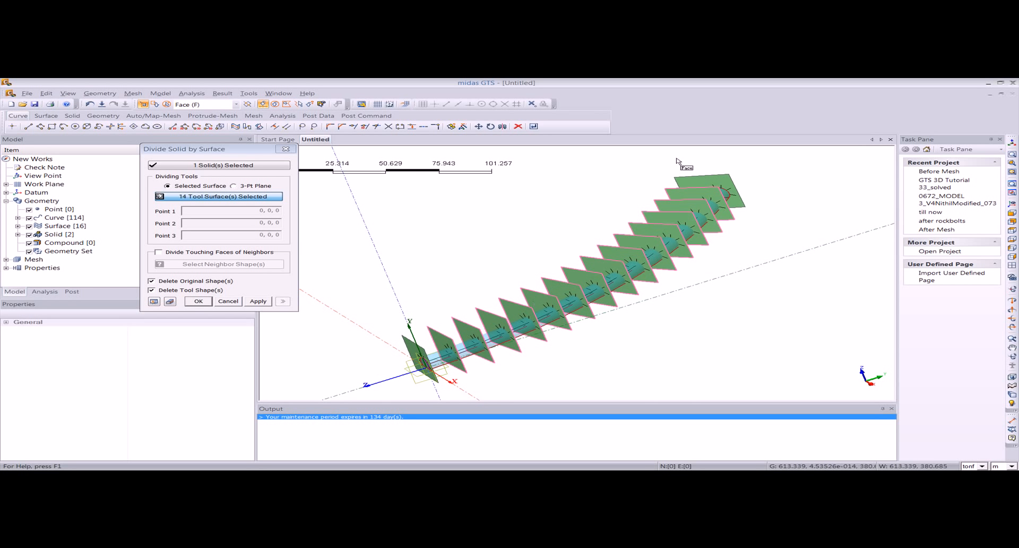
# Divide the tunnel solid with the chosen surfaces, also dividing the touching faces of the neighbouring Ground solid.
pyautogui.click(183, 255)
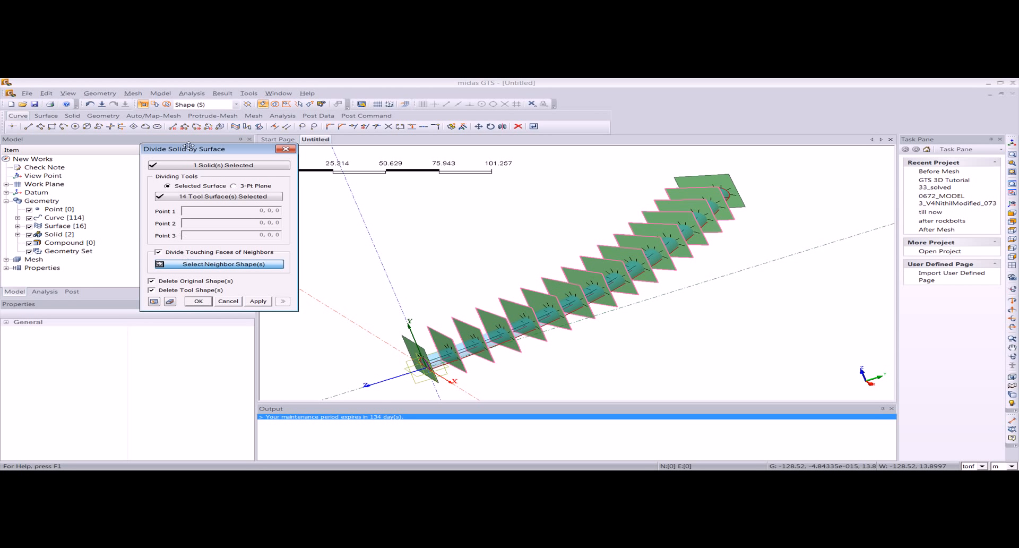
pyautogui.moveTo(189, 145); pyautogui.dragTo(245, 136)
pyautogui.click(18, 234)
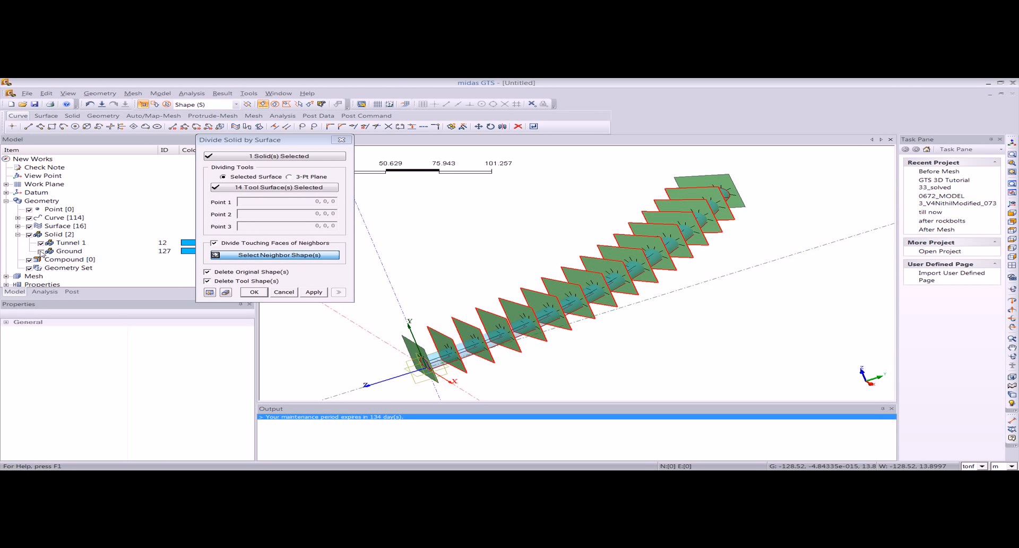
pyautogui.click(43, 251)
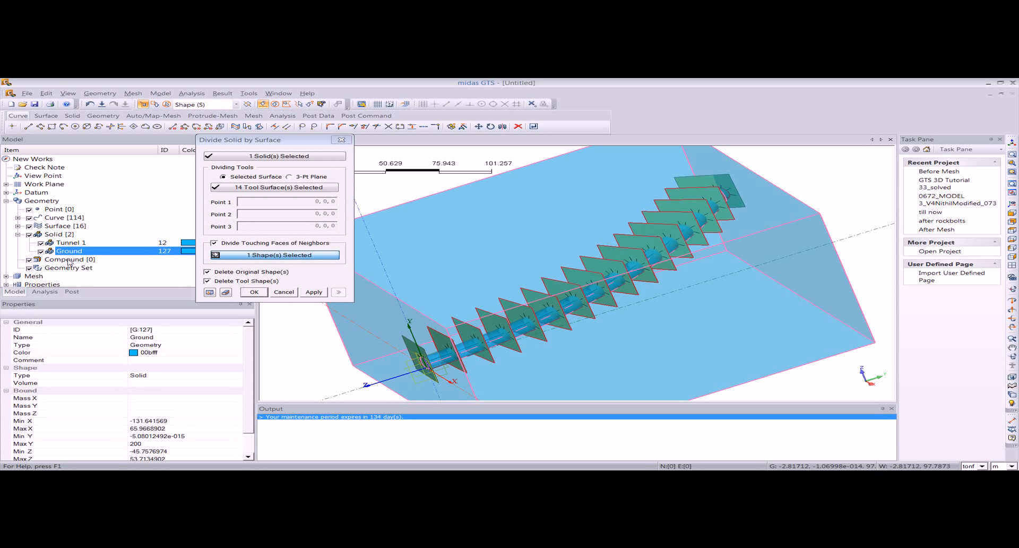
pyautogui.moveTo(264, 145); pyautogui.dragTo(220, 146)
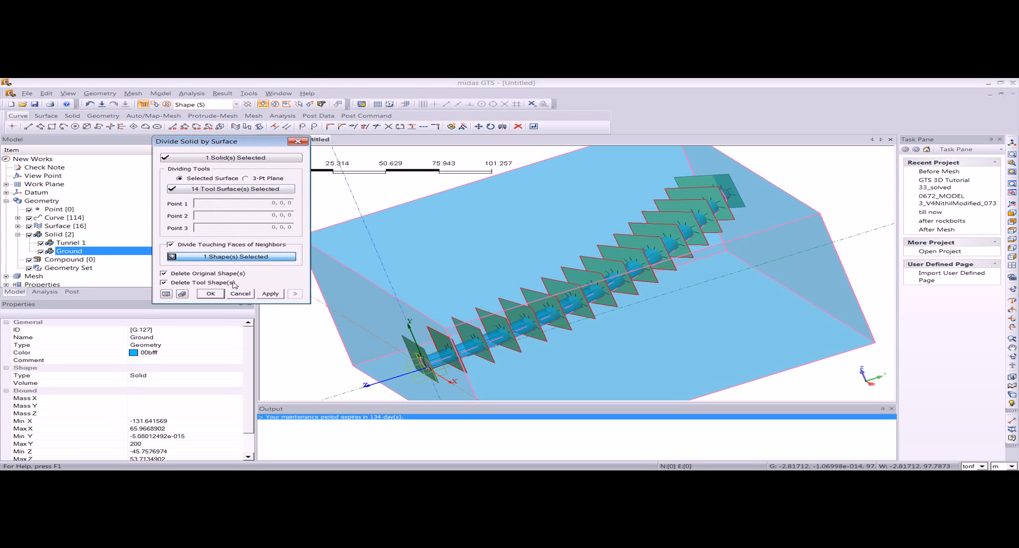
pyautogui.click(211, 295)
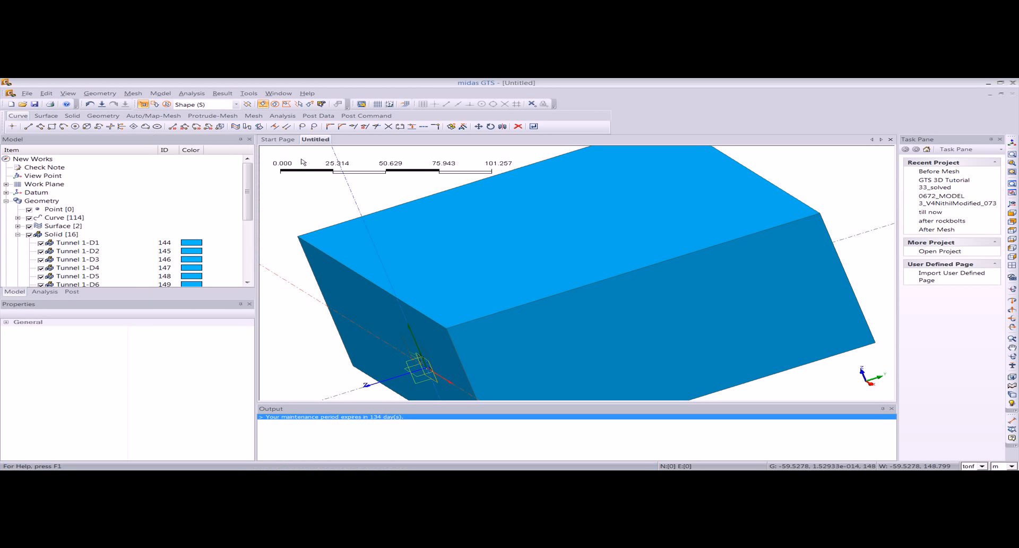
# Apply transparency level 7 to all shapes in the model so the tunnel inside the ground can be seen.
pyautogui.moveTo(427, 293); pyautogui.dragTo(433, 287, button='middle')
pyautogui.hotkey('ctrl', 'a')
pyautogui.rightClick(479, 283)
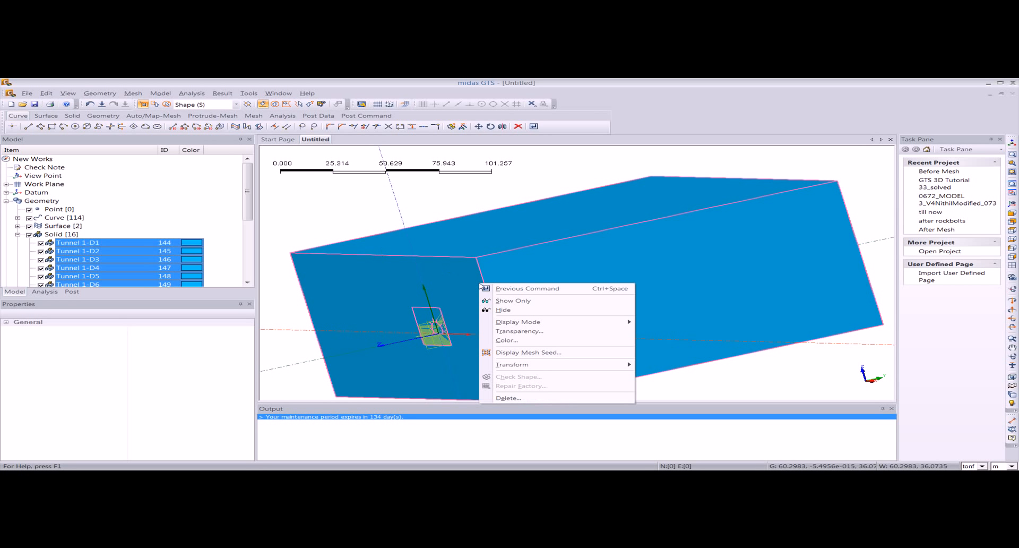
pyautogui.click(534, 332)
pyautogui.click(501, 296)
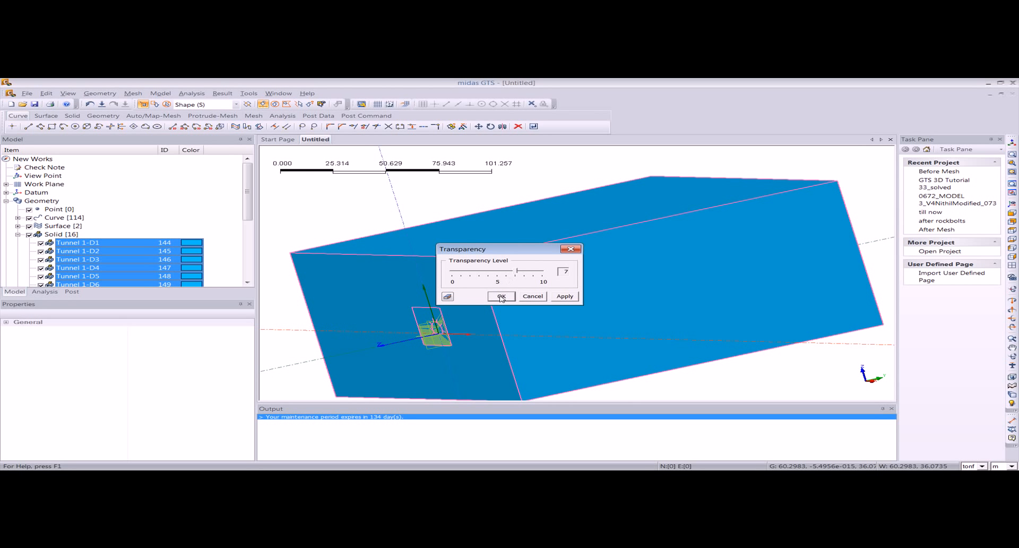
pyautogui.moveTo(480, 309); pyautogui.dragTo(148, 251, button='middle')
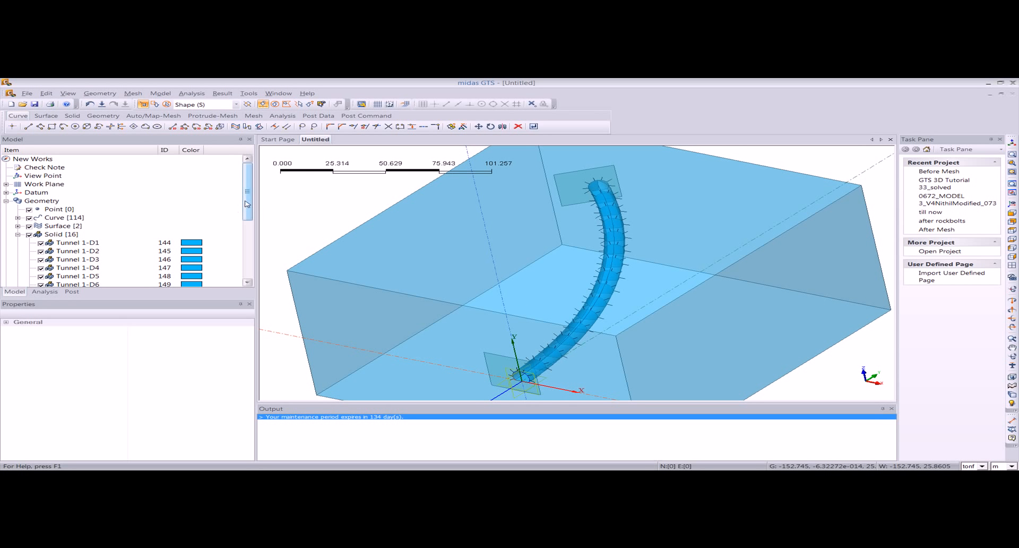
# Hide the Ground solid and delete the two leftover rectangle faces at the tunnel's front and rear ends.
pyautogui.moveTo(247, 204); pyautogui.dragTo(247, 257)
pyautogui.click(42, 252)
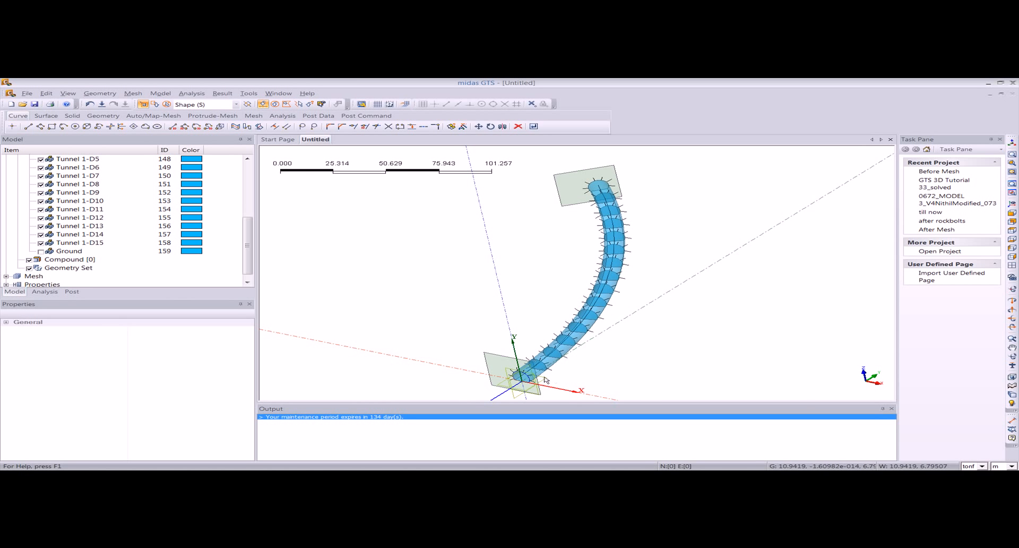
pyautogui.click(488, 363)
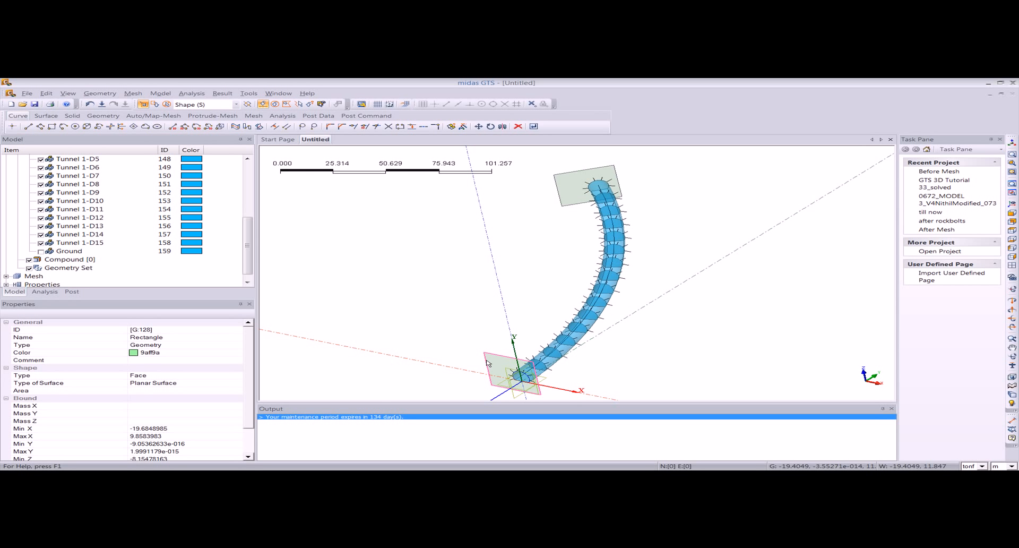
pyautogui.press('Delete')
pyautogui.click(483, 308)
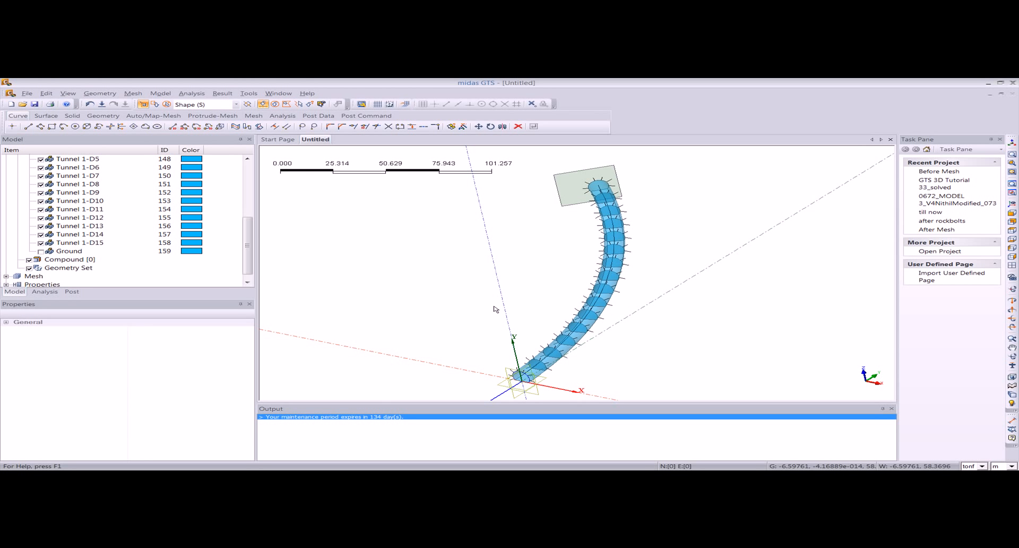
pyautogui.click(572, 197)
pyautogui.press('Delete')
pyautogui.click(490, 306)
# Start Auto-Mesh Solid and select all 15 tunnel segments as the solids to mesh.
pyautogui.moveTo(601, 325); pyautogui.dragTo(566, 325, button='middle')
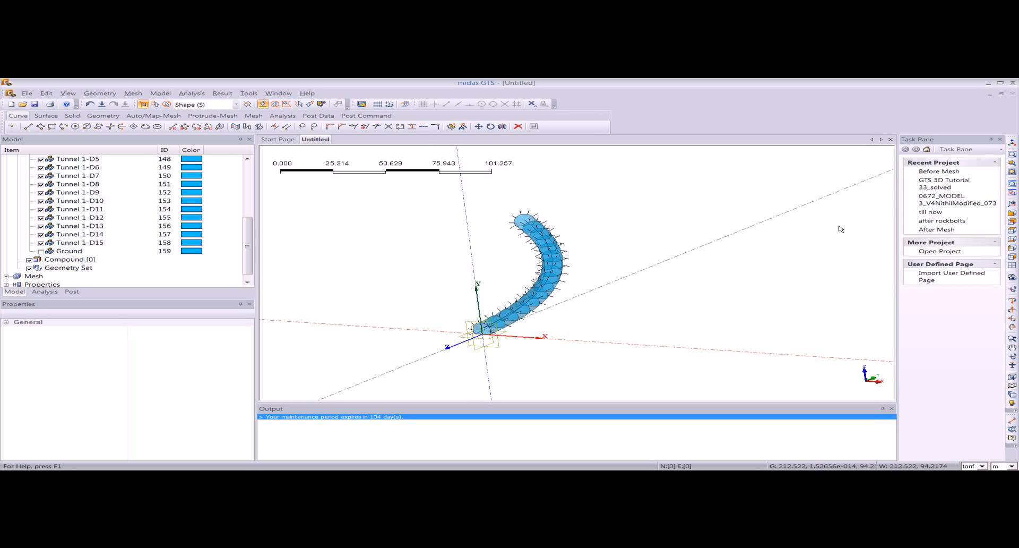
pyautogui.click(1012, 142)
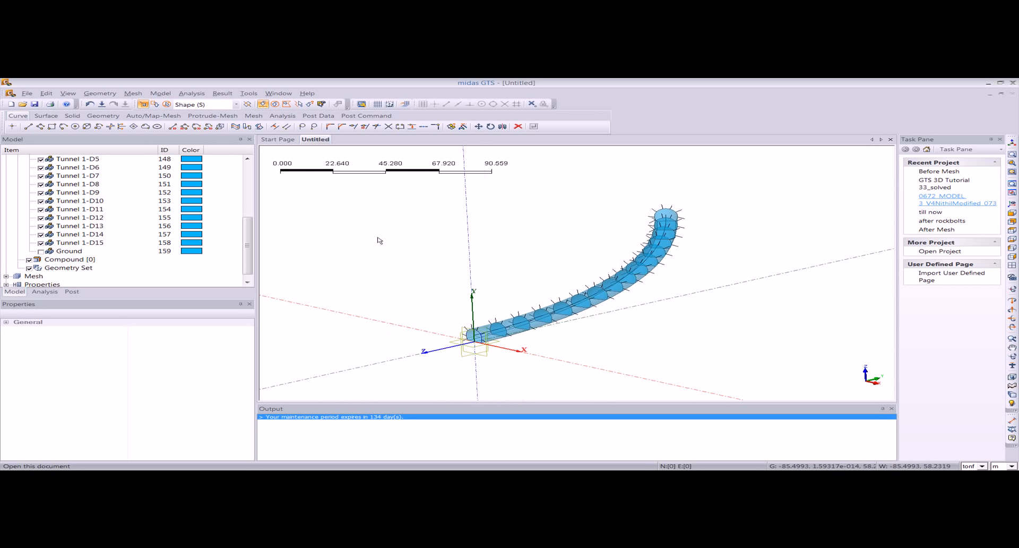
pyautogui.click(142, 94)
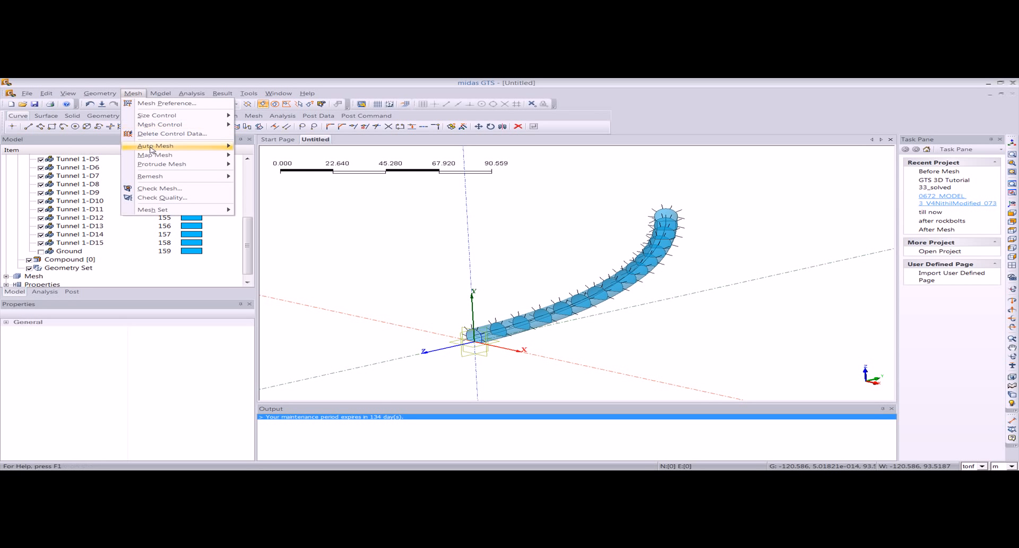
pyautogui.moveTo(186, 146)
pyautogui.click(260, 165)
pyautogui.moveTo(130, 173); pyautogui.dragTo(186, 169)
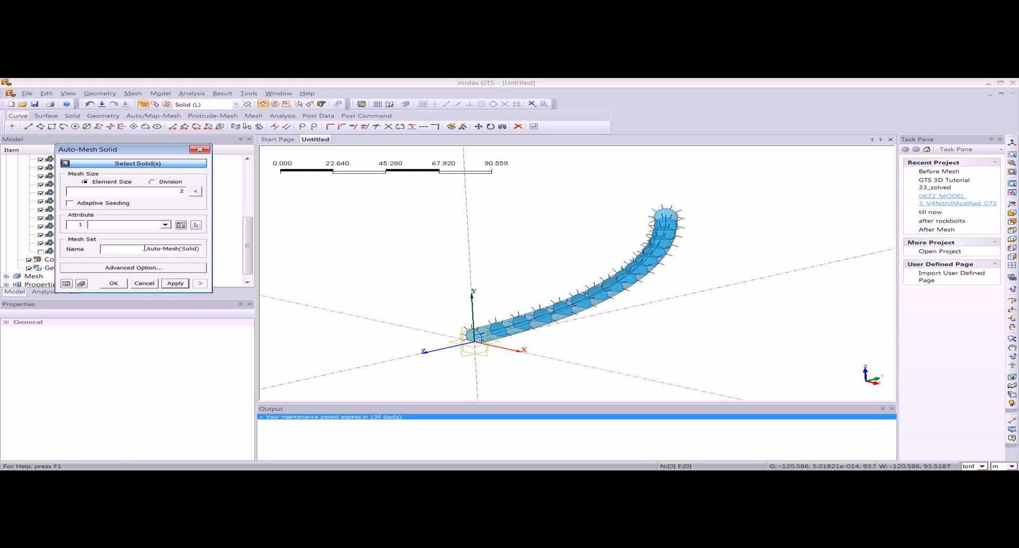
pyautogui.moveTo(367, 180); pyautogui.dragTo(769, 367)
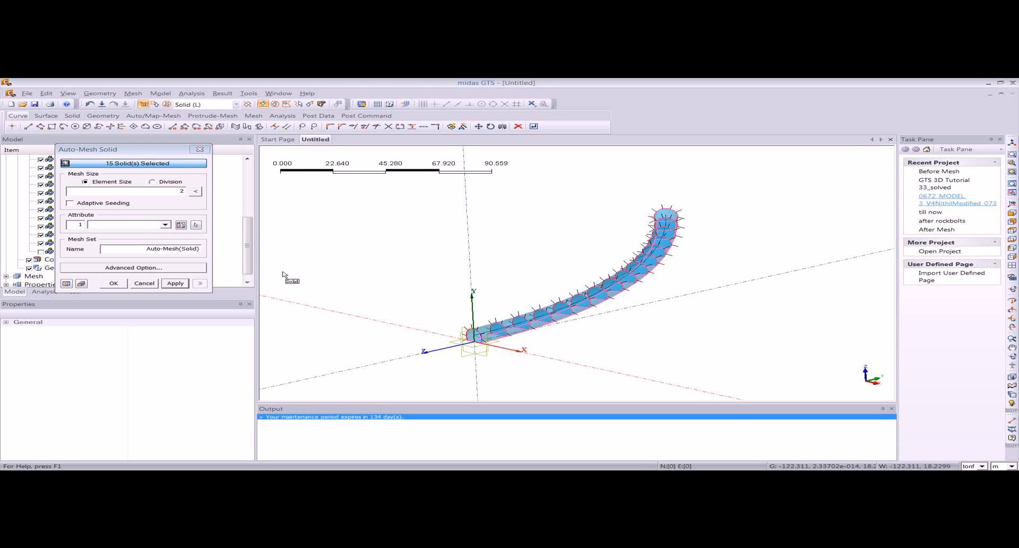
# Name the mesh set Tunnel and generate the tunnel mesh with an element size of 2.
pyautogui.moveTo(414, 298); pyautogui.dragTo(412, 283, button='middle')
pyautogui.moveTo(147, 250); pyautogui.dragTo(291, 249)
pyautogui.write('R')
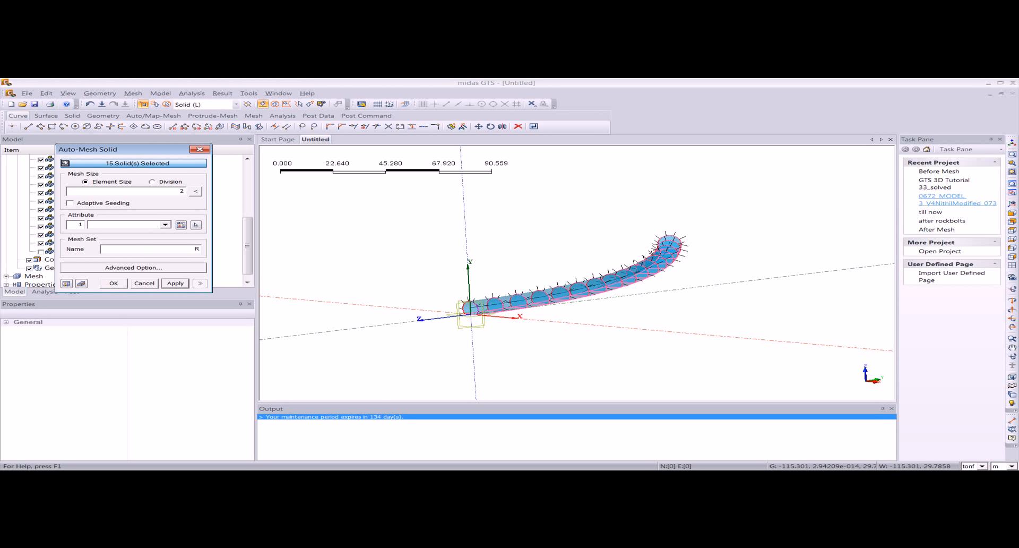
pyautogui.write('unnel')
pyautogui.click(120, 278)
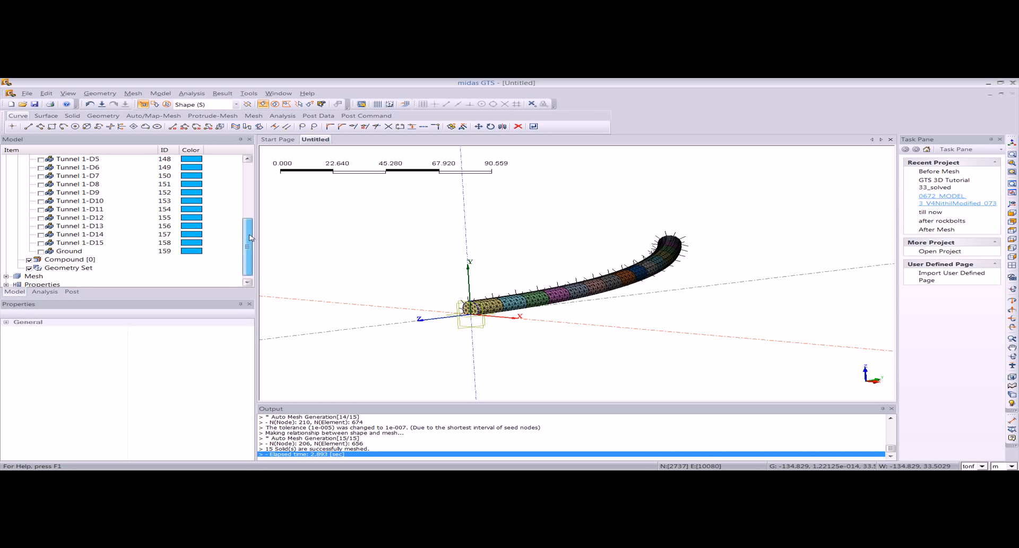
# Show the Ground solid and auto-mesh it with an element size of 10.
pyautogui.scroll(-1, 81, 263)
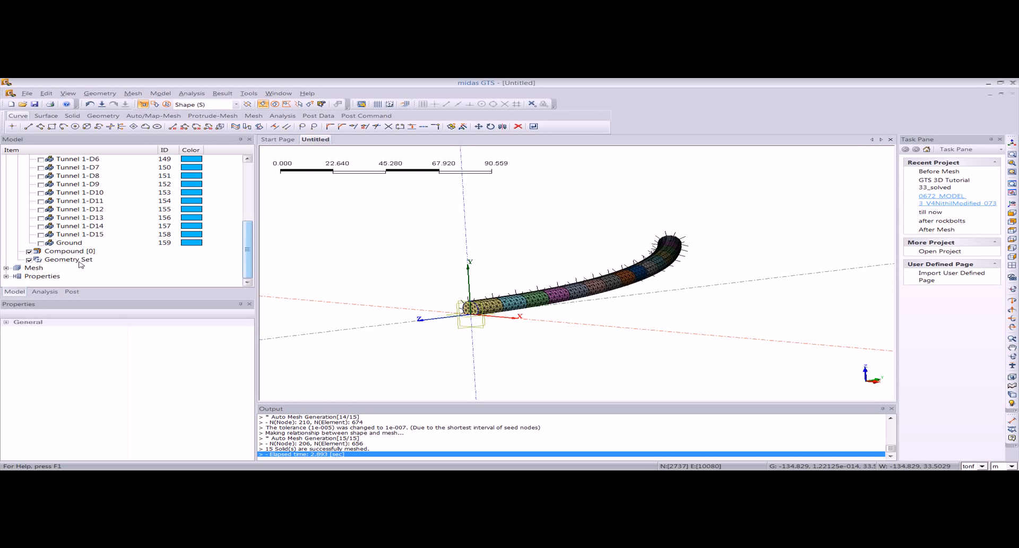
pyautogui.click(41, 242)
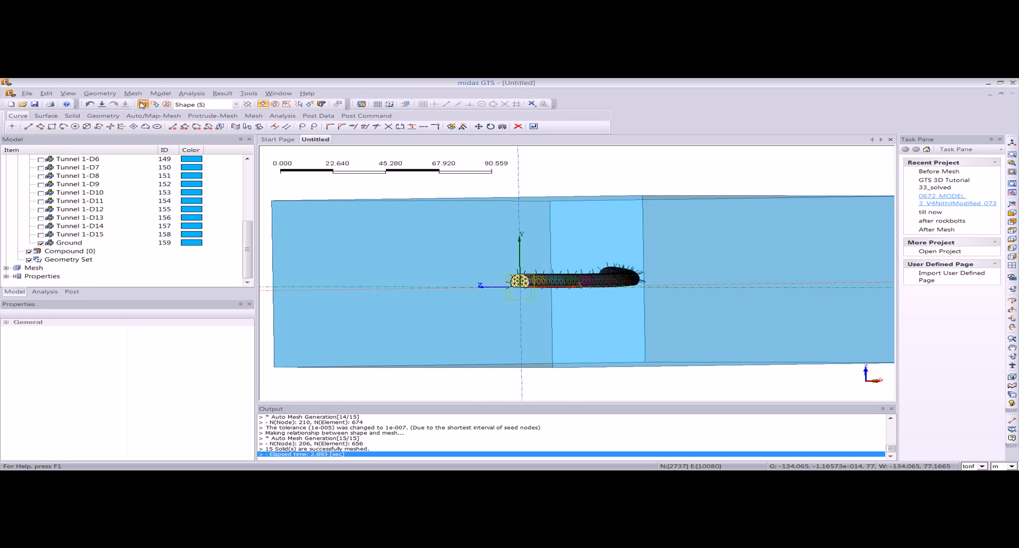
pyautogui.click(134, 93)
pyautogui.moveTo(212, 146)
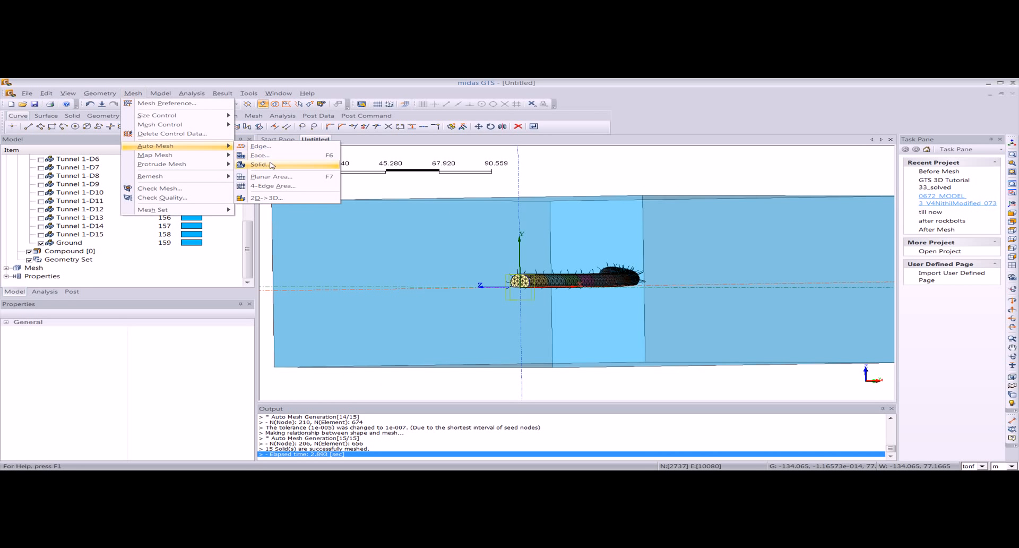
pyautogui.click(255, 164)
pyautogui.click(317, 226)
pyautogui.moveTo(103, 153); pyautogui.dragTo(165, 154)
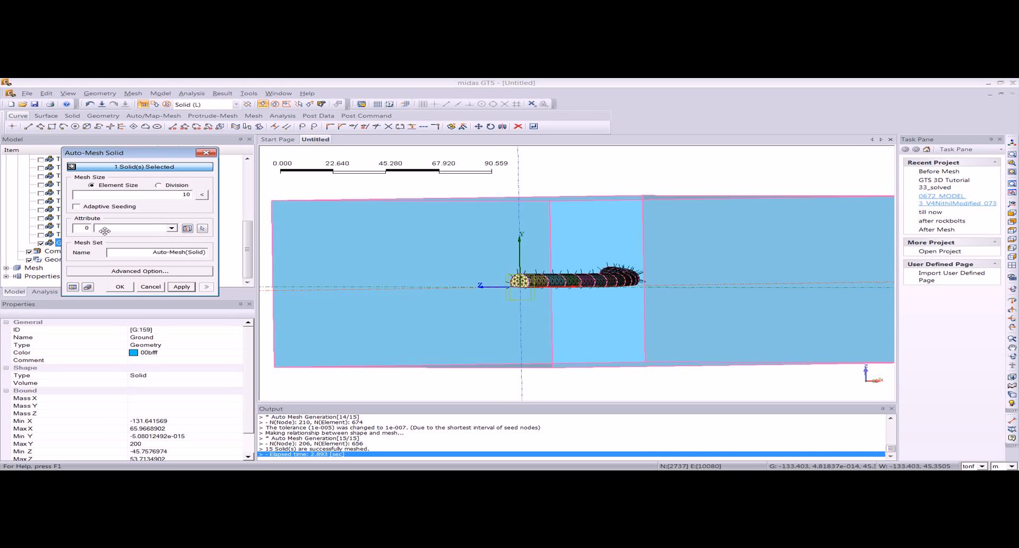
pyautogui.click(72, 287)
pyautogui.click(131, 289)
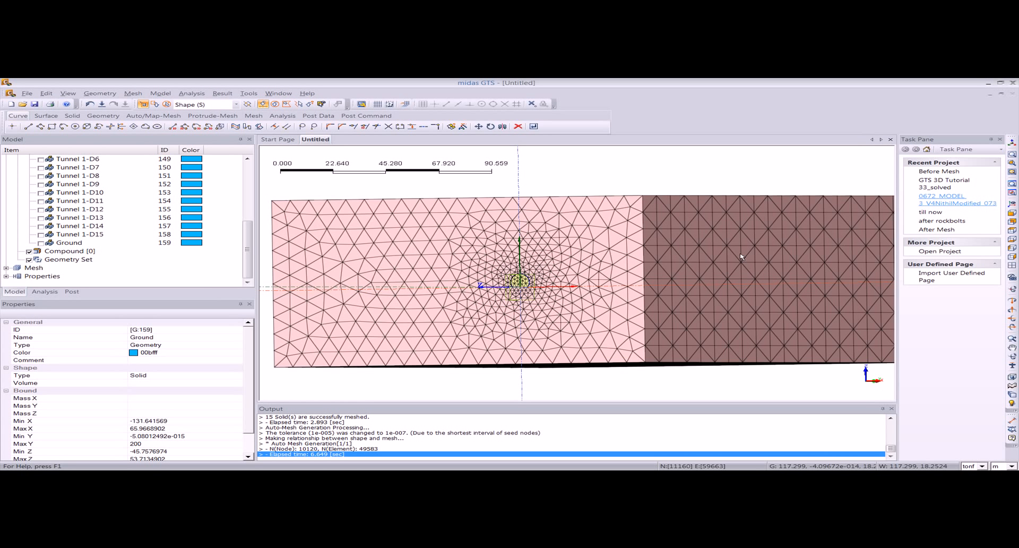
# Examine the meshed ground block in isometric view and up close around the tunnel portal.
pyautogui.click(1012, 143)
pyautogui.moveTo(592, 336)
pyautogui.mouseDown(button='middle')
pyautogui.moveTo(607, 292)
pyautogui.moveTo(586, 293)
pyautogui.mouseUp(button='middle')
pyautogui.scroll(5, 600, 317)
pyautogui.scroll(-5, 606, 290)
pyautogui.scroll(3, 586, 292)
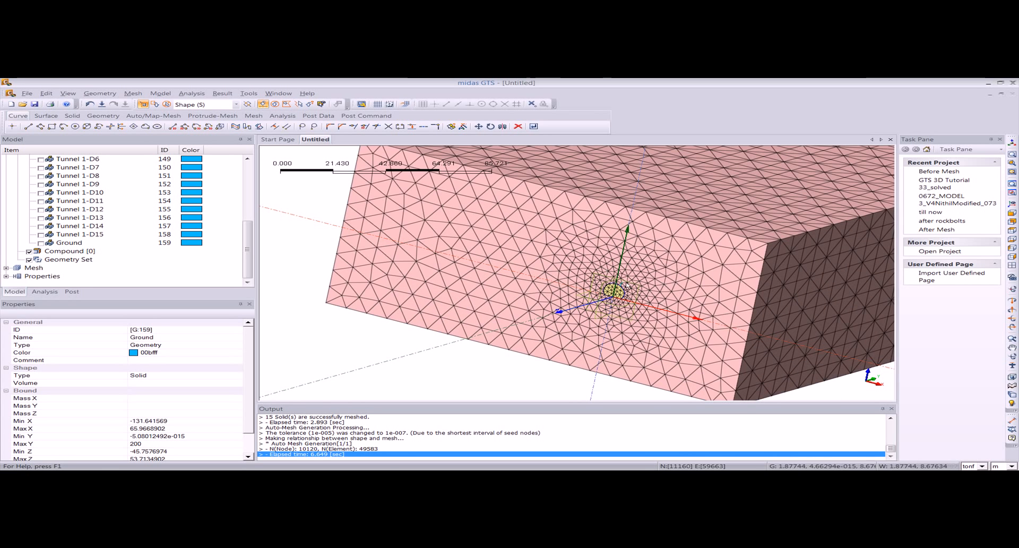
pyautogui.scroll(-4, 680, 269)
pyautogui.moveTo(631, 282); pyautogui.dragTo(544, 314, button='middle')
# Highlight the mesh sets Tunnel #1 to Tunnel #15 in the model tree and start Rename Mesh Set.
pyautogui.click(6, 268)
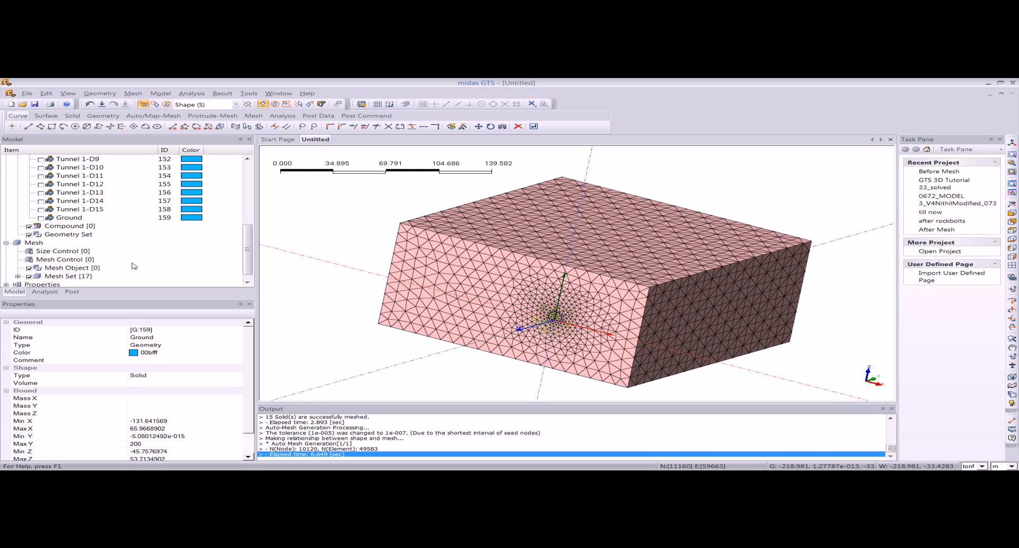
pyautogui.scroll(-1, 246, 249)
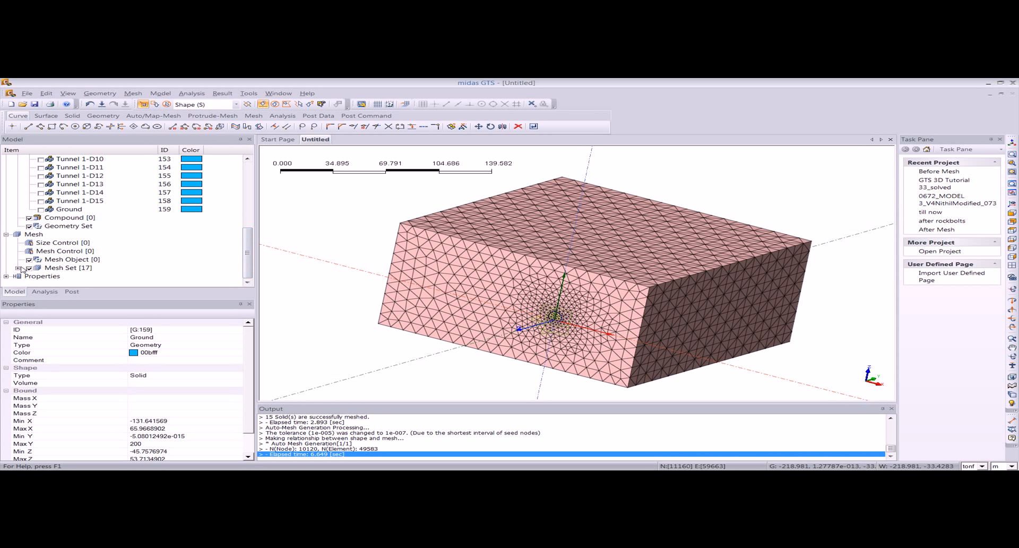
pyautogui.click(18, 268)
pyautogui.moveTo(250, 243); pyautogui.dragTo(246, 259)
pyautogui.click(74, 175)
pyautogui.keyDown('shift'); pyautogui.click(80, 259); pyautogui.keyUp('shift')
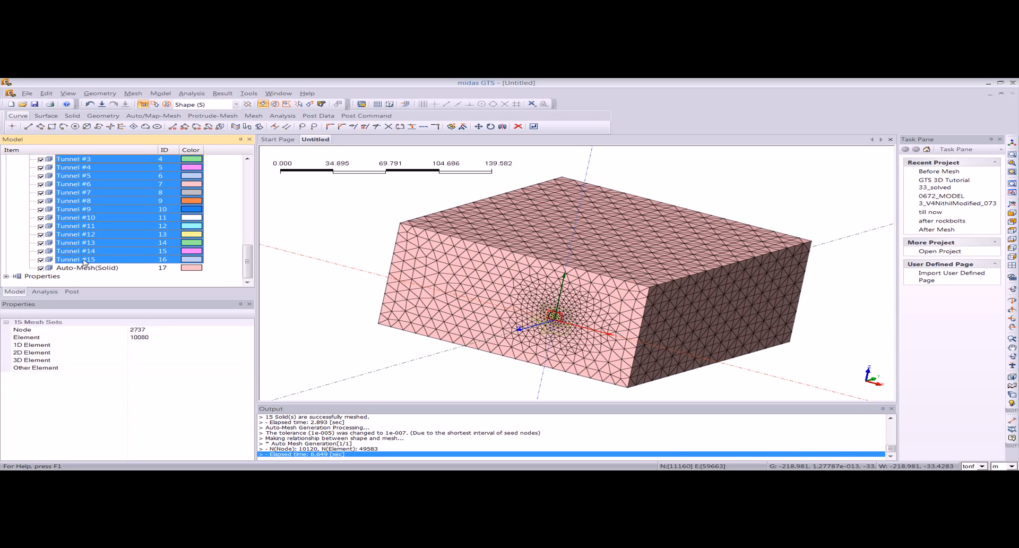
pyautogui.click(132, 93)
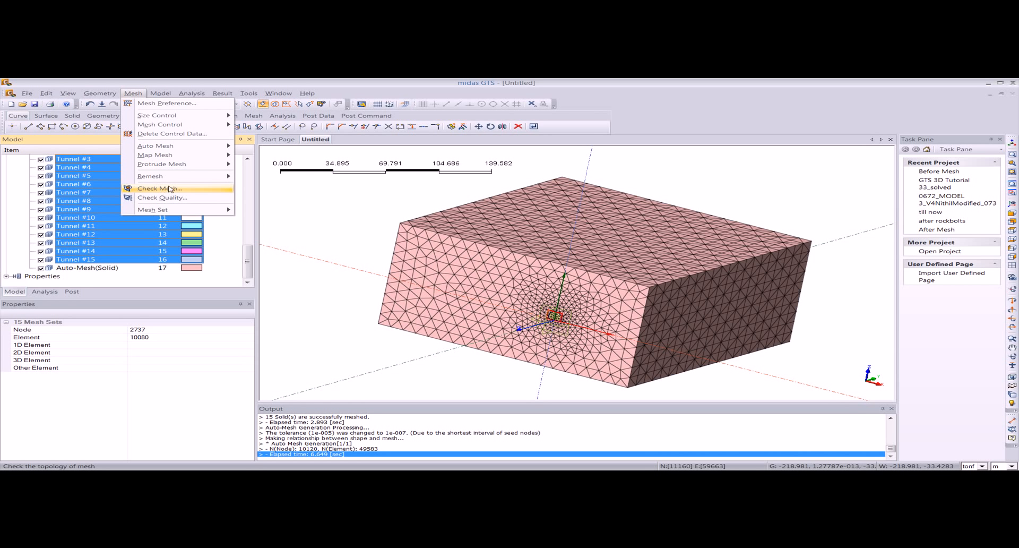
pyautogui.moveTo(175, 210)
pyautogui.click(256, 229)
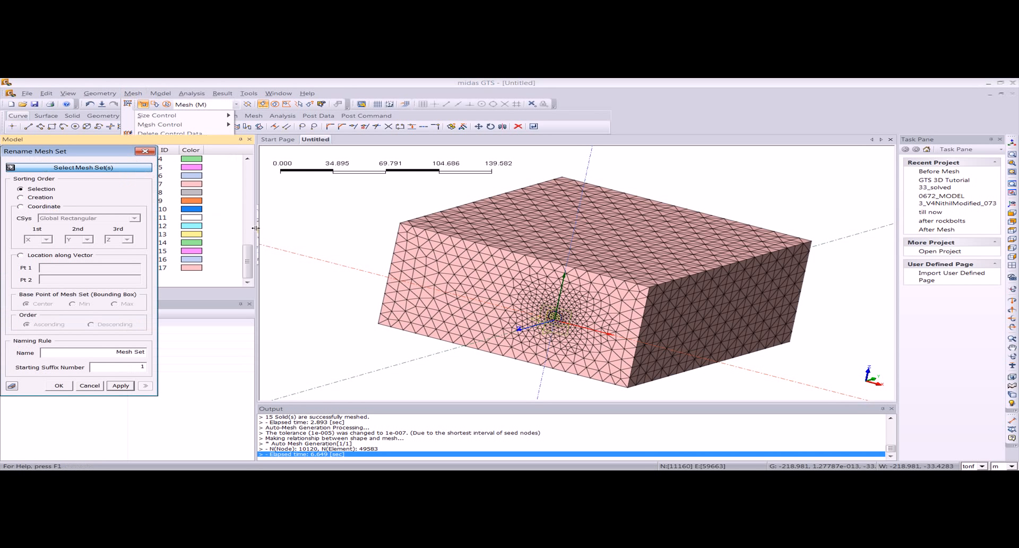
# Choose the 15 tunnel mesh sets, excluding the default and ground sets, as the ones for the rename operation.
pyautogui.moveTo(99, 152); pyautogui.dragTo(322, 158)
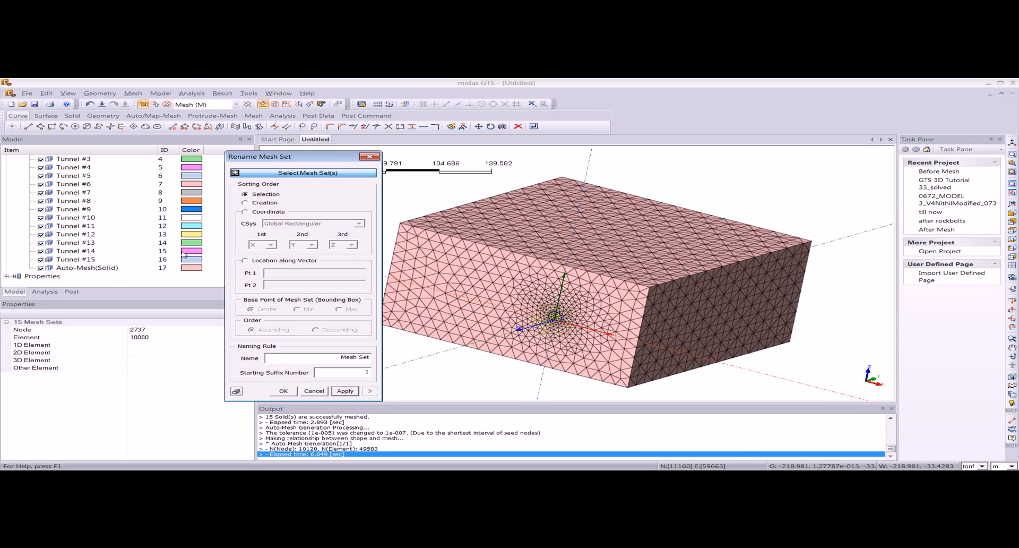
pyautogui.moveTo(255, 162); pyautogui.dragTo(290, 161)
pyautogui.moveTo(245, 253); pyautogui.dragTo(250, 241)
pyautogui.click(86, 268)
pyautogui.keyDown('shift'); pyautogui.click(84, 194); pyautogui.keyUp('shift')
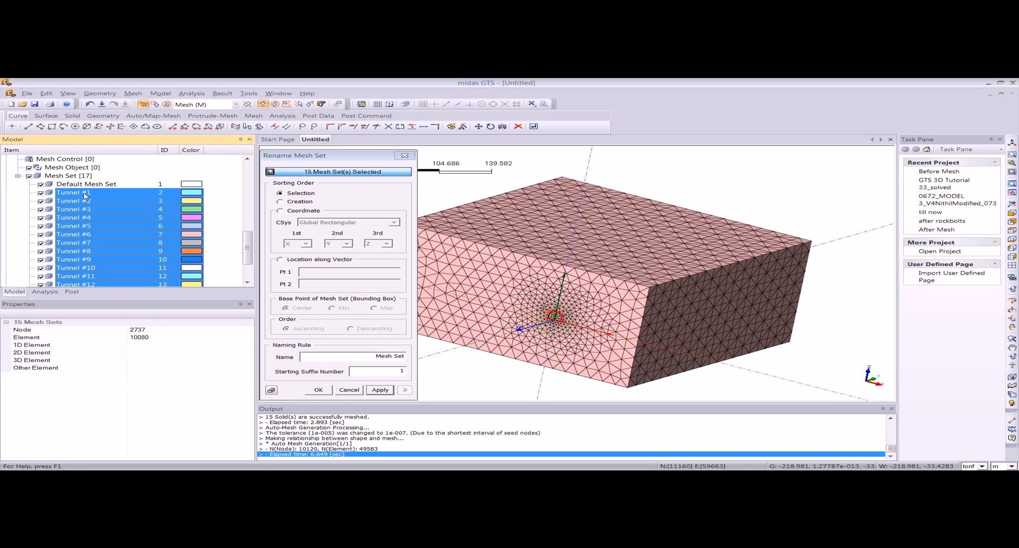
# Rename the selected mesh sets as Tunnel, sorted by global coordinates with Y first, ascending order and starting suffix 1.
pyautogui.click(281, 211)
pyautogui.moveTo(306, 159); pyautogui.dragTo(213, 153)
pyautogui.click(225, 243)
pyautogui.click(218, 260)
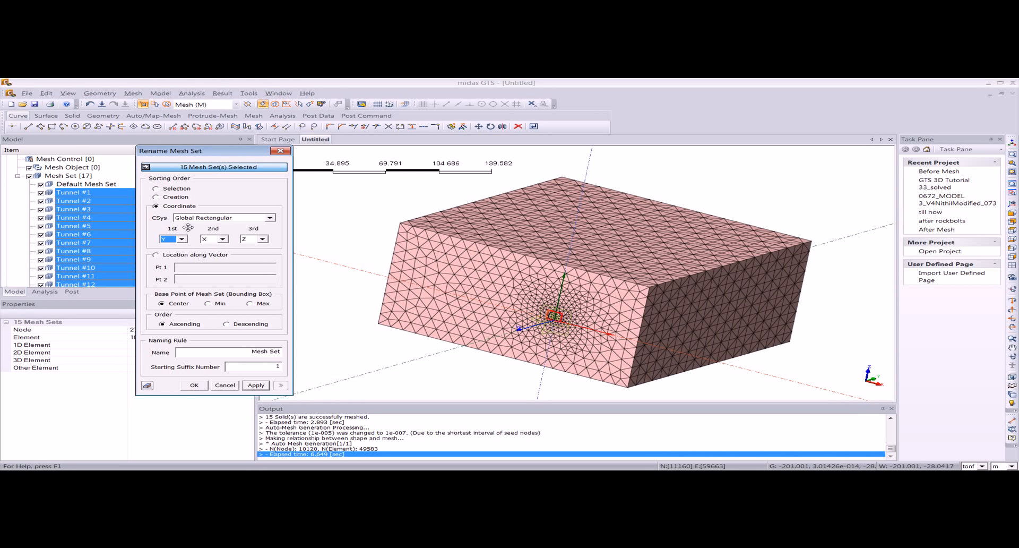
pyautogui.moveTo(250, 351); pyautogui.dragTo(281, 351)
pyautogui.write('Tunnel')
pyautogui.click(196, 385)
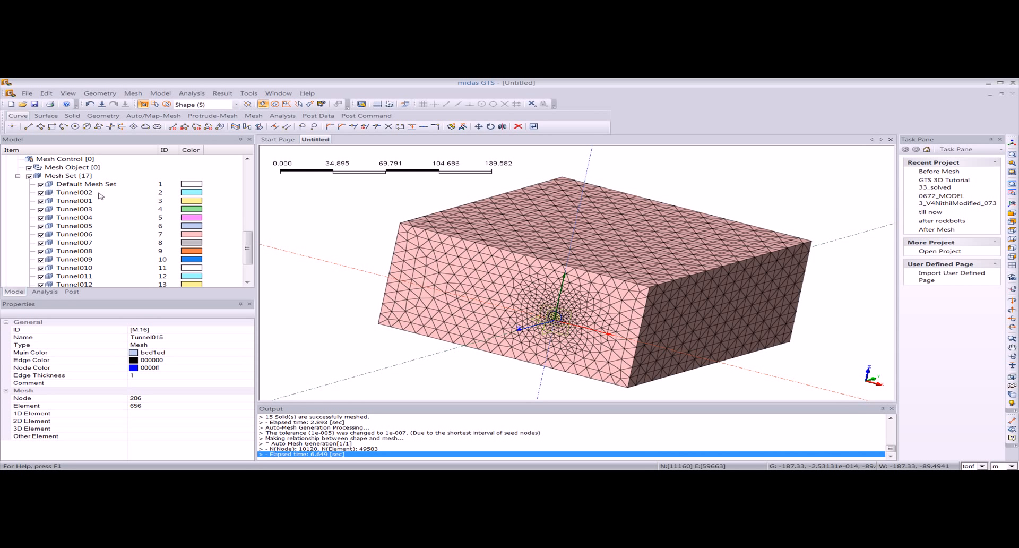
# Hide the ground mesh set Auto-Mesh(Solid) so only the tunnel meshes are displayed.
pyautogui.moveTo(246, 242)
pyautogui.mouseDown()
pyautogui.moveTo(247, 260)
pyautogui.moveTo(247, 239)
pyautogui.mouseUp()
pyautogui.click(41, 269)
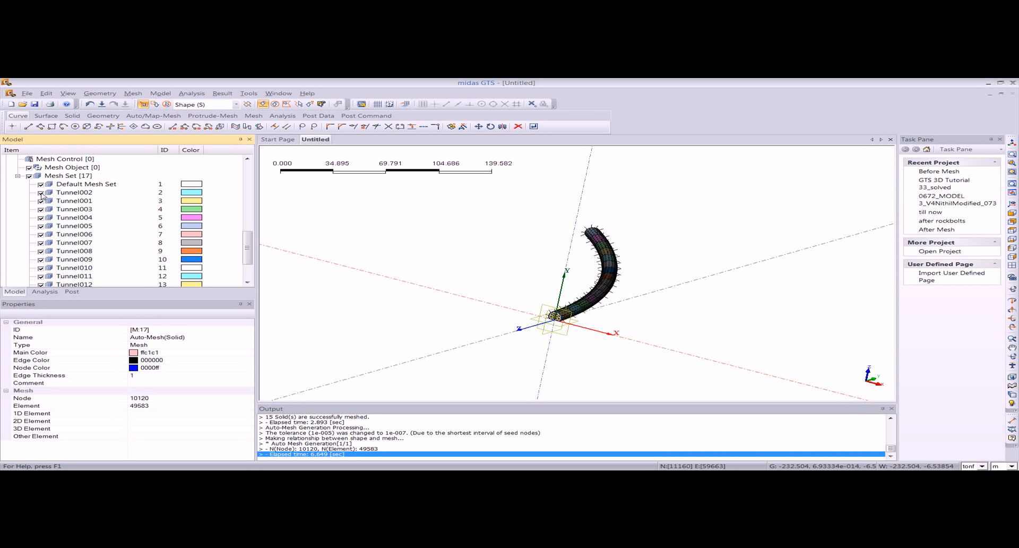
pyautogui.moveTo(247, 232); pyautogui.dragTo(246, 247)
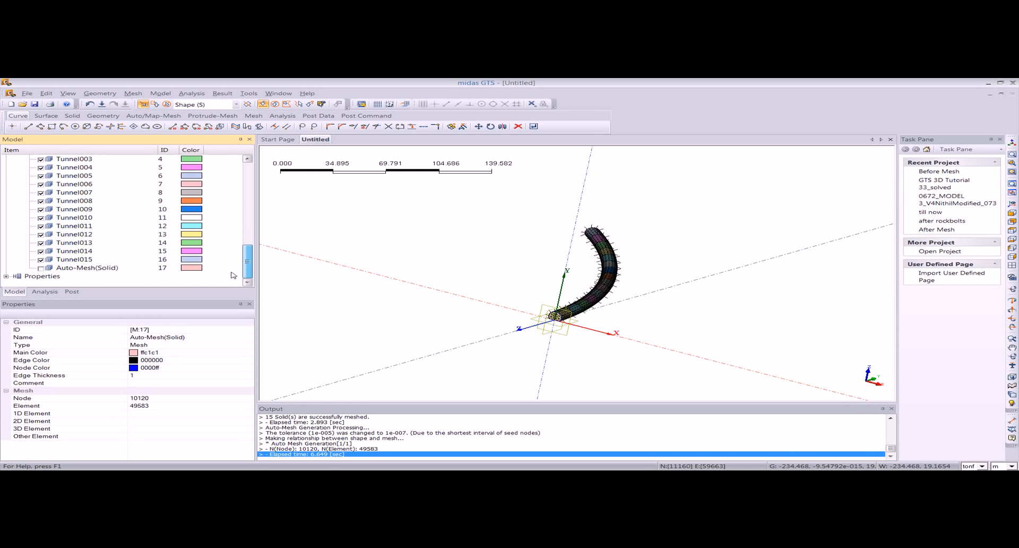
# Show the ground mesh again and assign the Auto-Mesh(Solid) and Tunnel mesh sets to the initial stage in the Stage Definition Wizard.
pyautogui.click(41, 267)
pyautogui.click(160, 93)
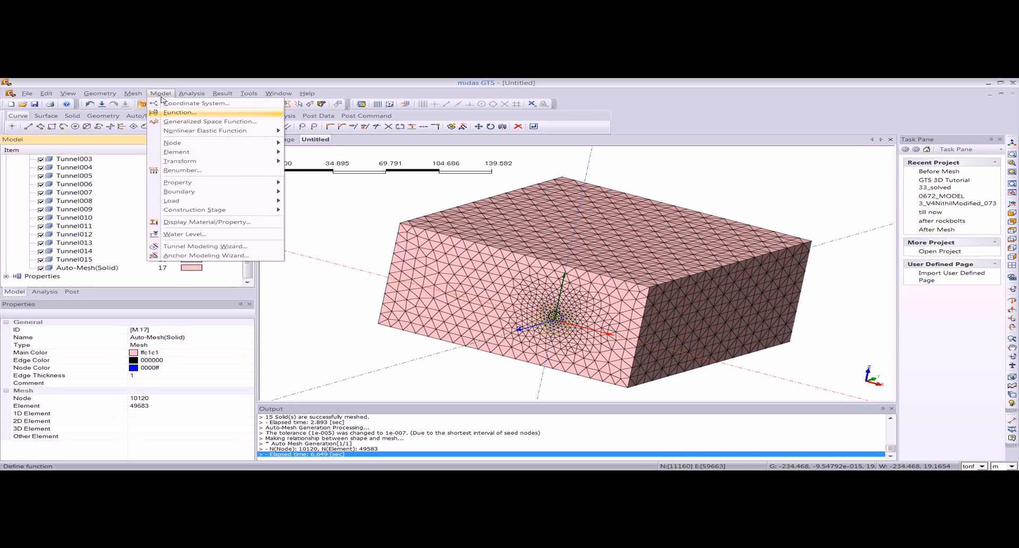
pyautogui.moveTo(225, 212)
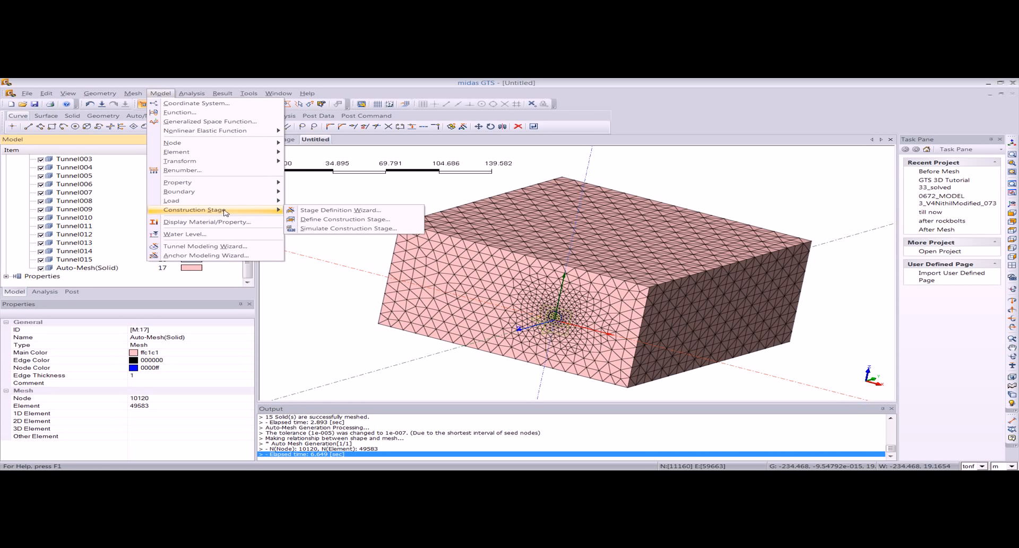
pyautogui.click(321, 210)
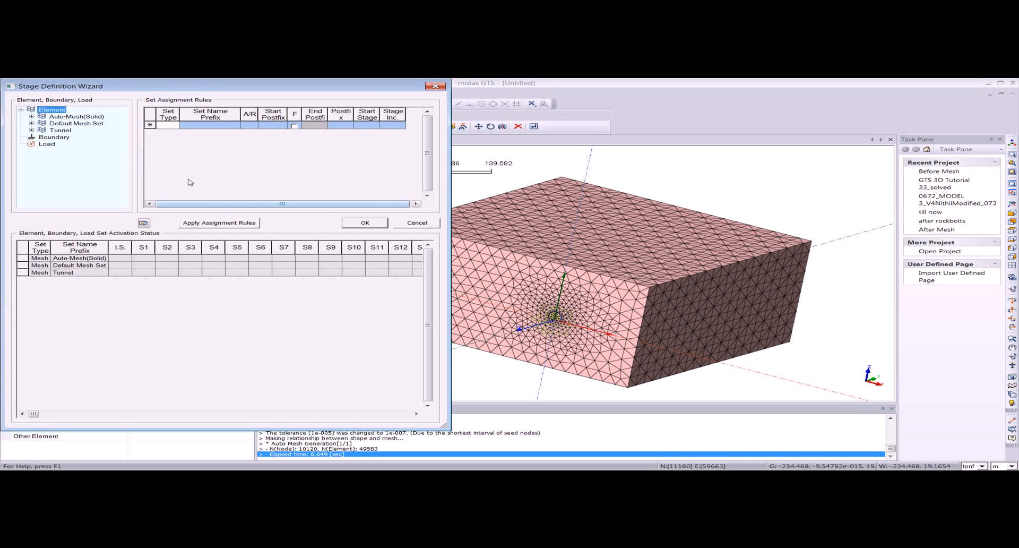
pyautogui.click(76, 116)
pyautogui.click(143, 247)
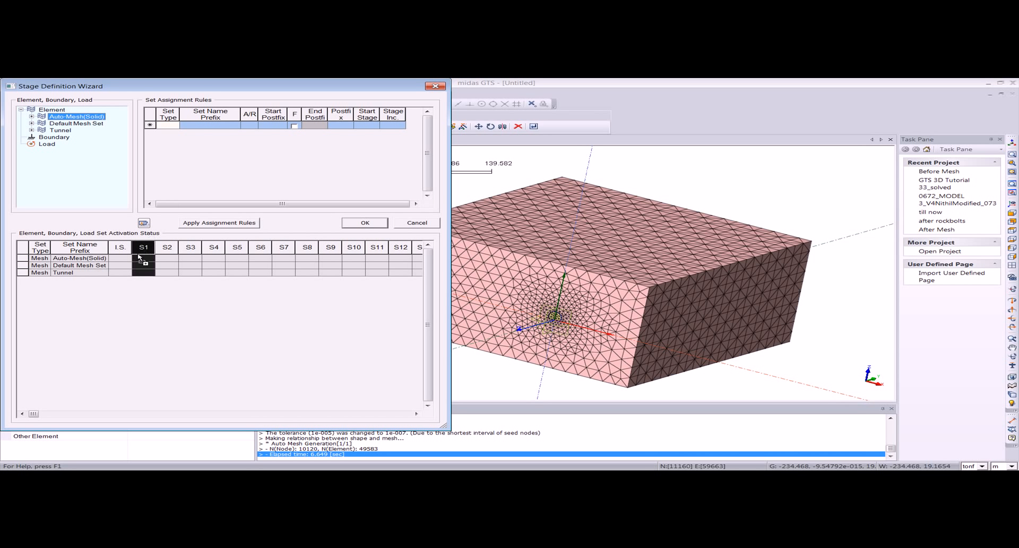
pyautogui.click(120, 247)
pyautogui.click(62, 130)
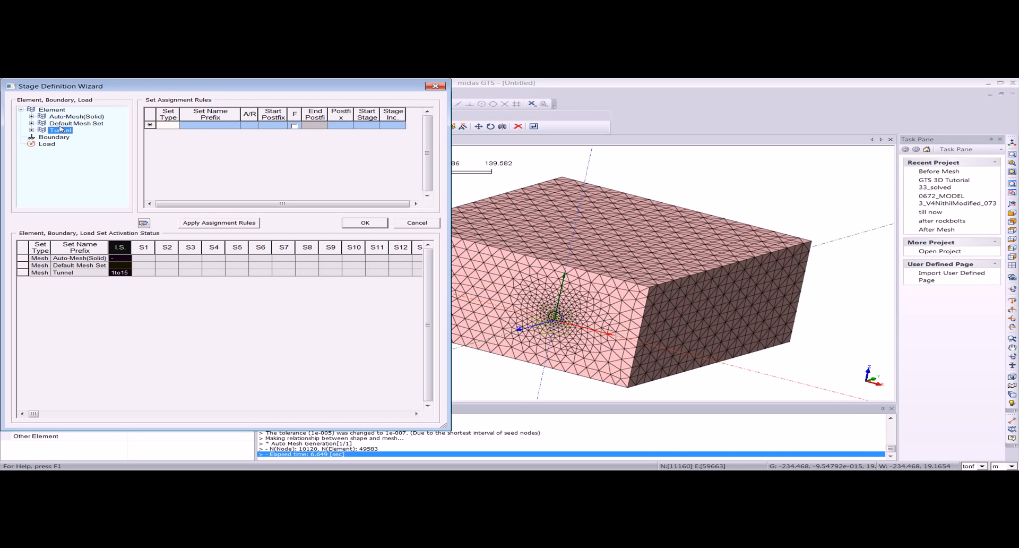
# Add and apply a Mesh assignment rule that removes the Tunnel sets (R) from postfix 1, stage 1, increment 1, and accept the stage definition.
pyautogui.click(176, 125)
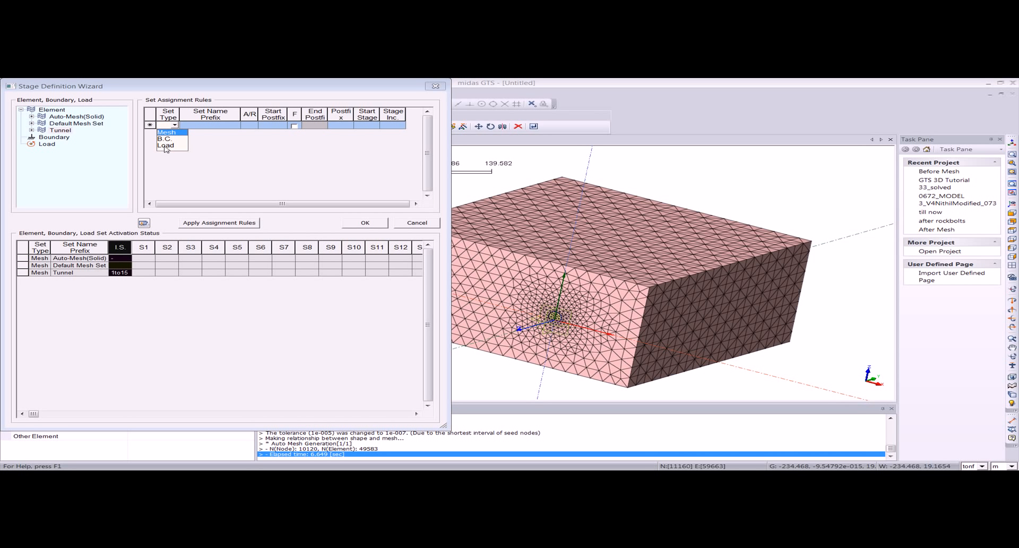
pyautogui.click(166, 132)
pyautogui.click(236, 126)
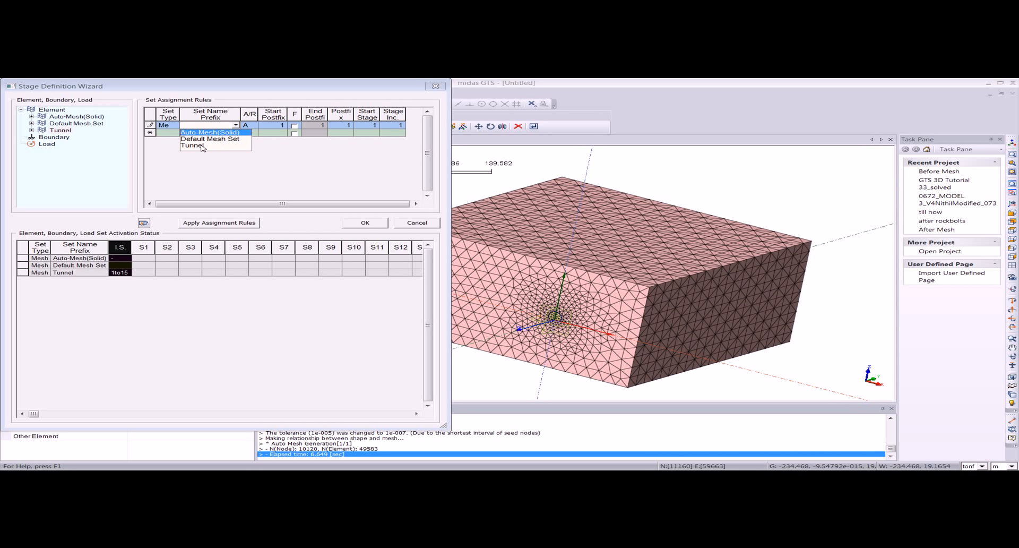
pyautogui.click(201, 145)
pyautogui.click(259, 127)
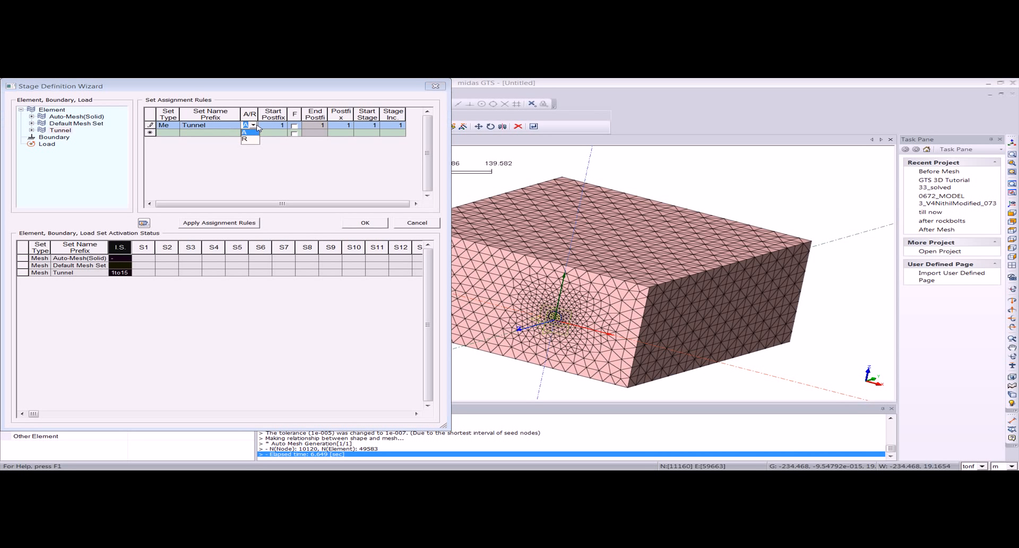
pyautogui.click(248, 139)
pyautogui.click(276, 132)
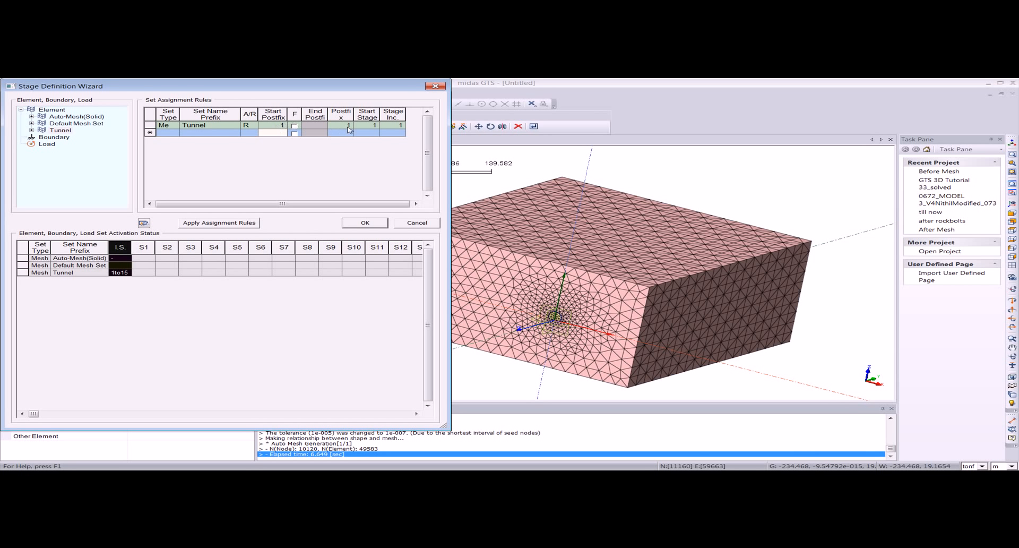
pyautogui.click(250, 223)
pyautogui.click(365, 223)
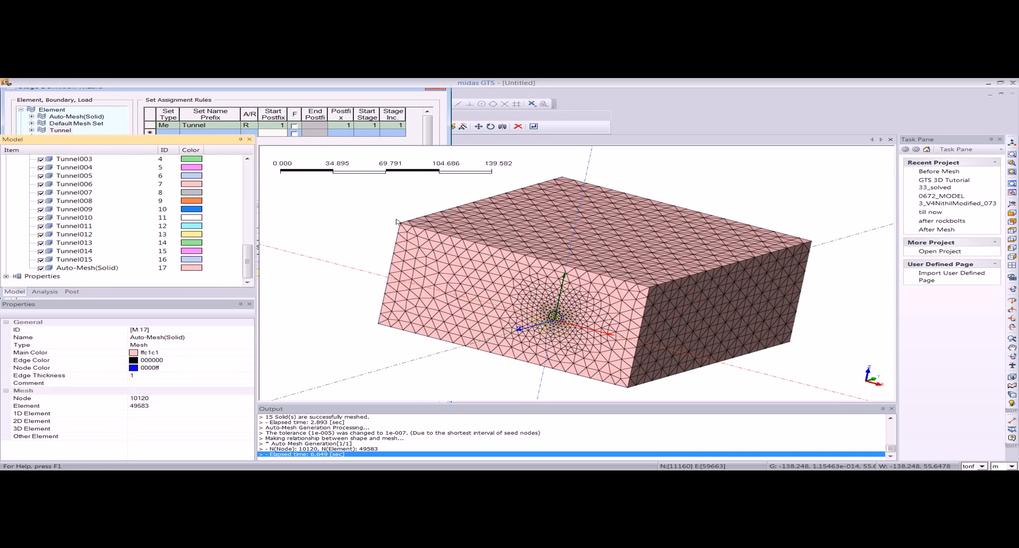
# Simulate the construction stages with the ground displayed, watching the excavation advance at the tunnel portal.
pyautogui.click(160, 92)
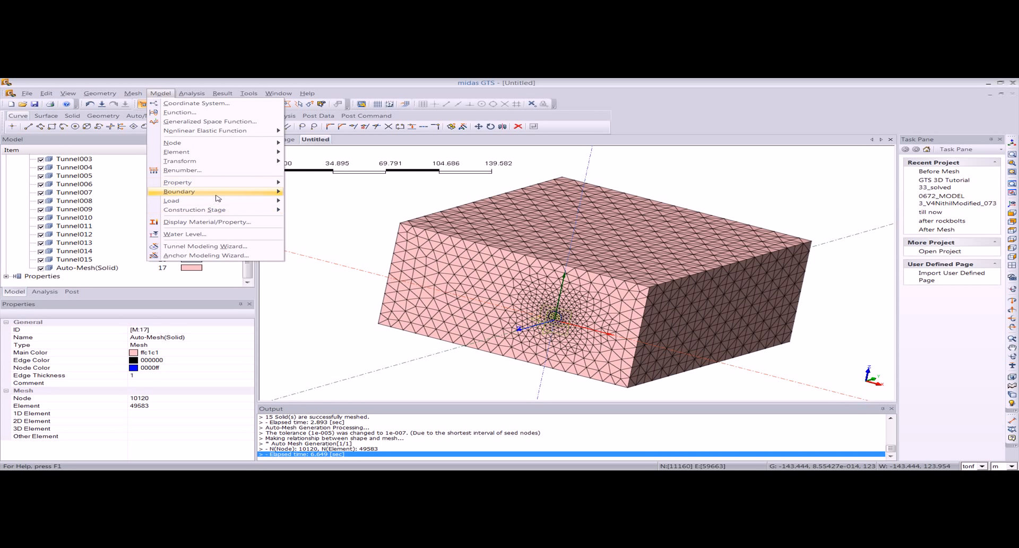
pyautogui.moveTo(239, 210)
pyautogui.click(317, 229)
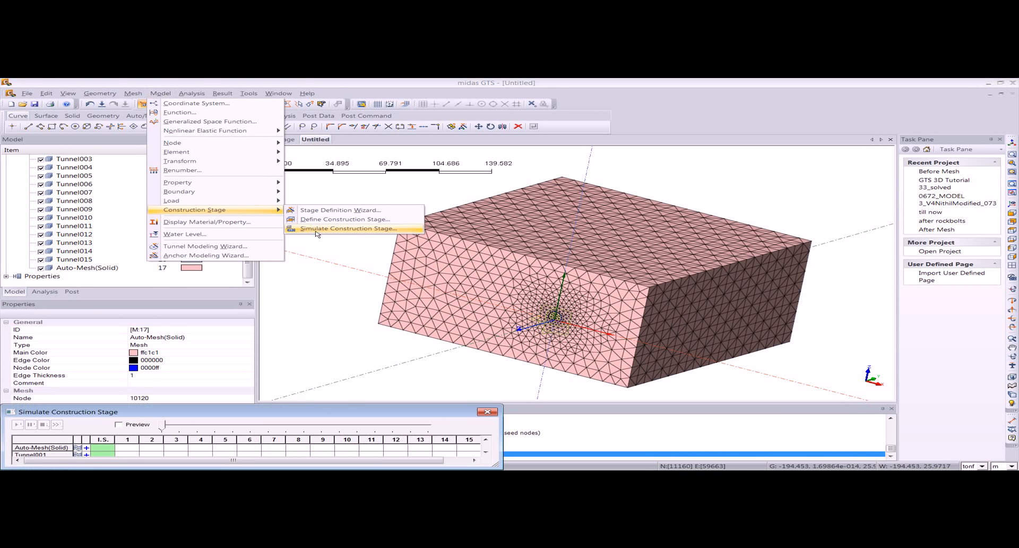
pyautogui.scroll(5, 550, 282)
pyautogui.scroll(3, 550, 282)
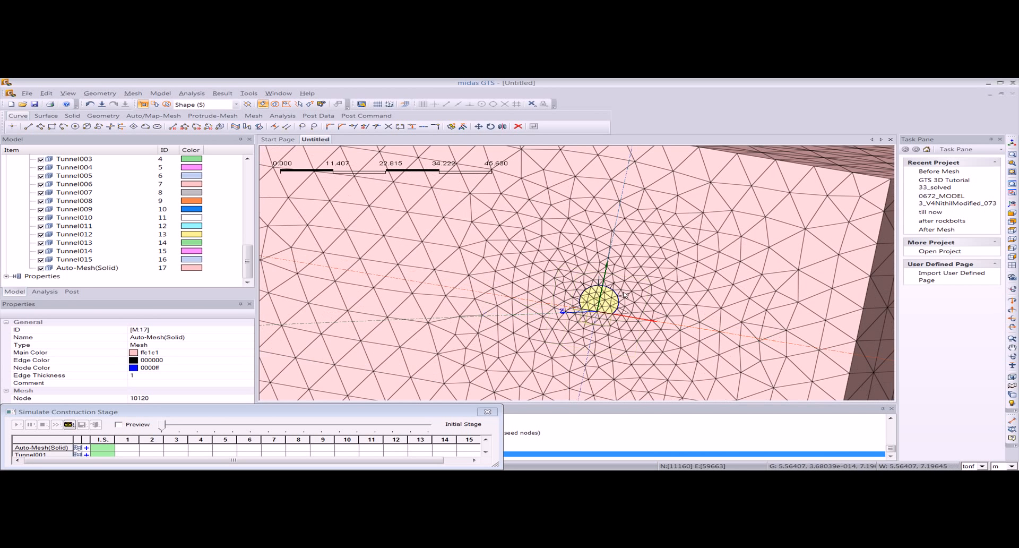
pyautogui.click(213, 413)
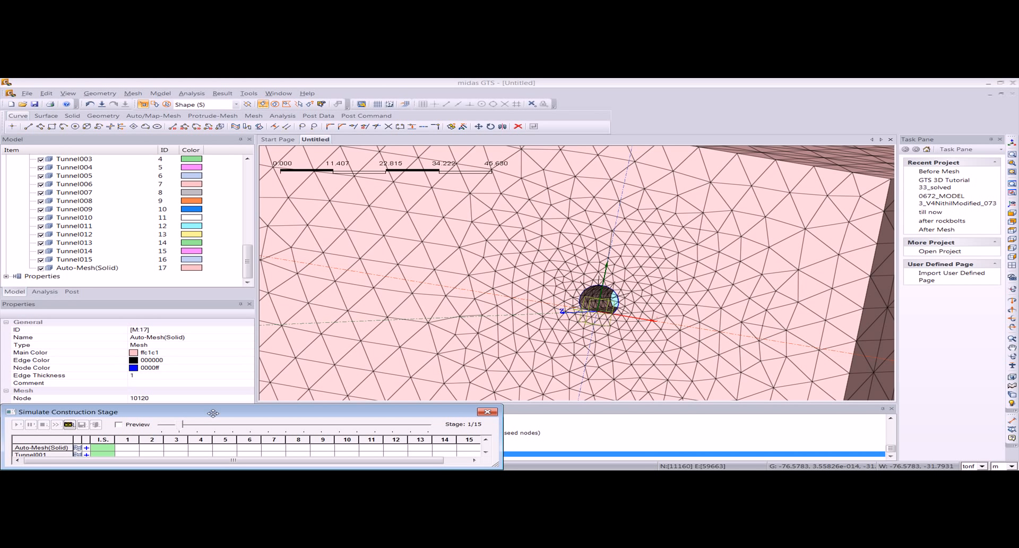
pyautogui.click(277, 425)
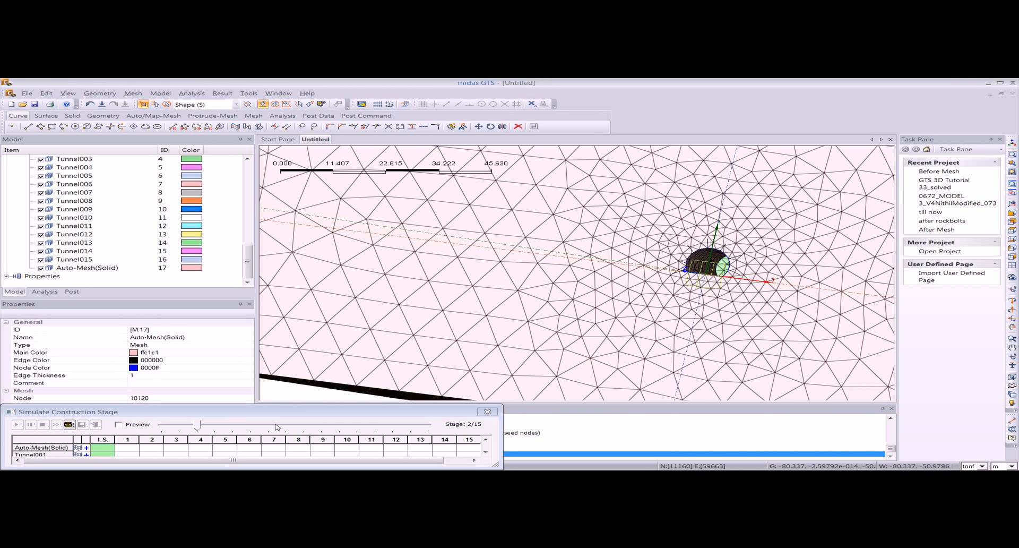
pyautogui.click(277, 415)
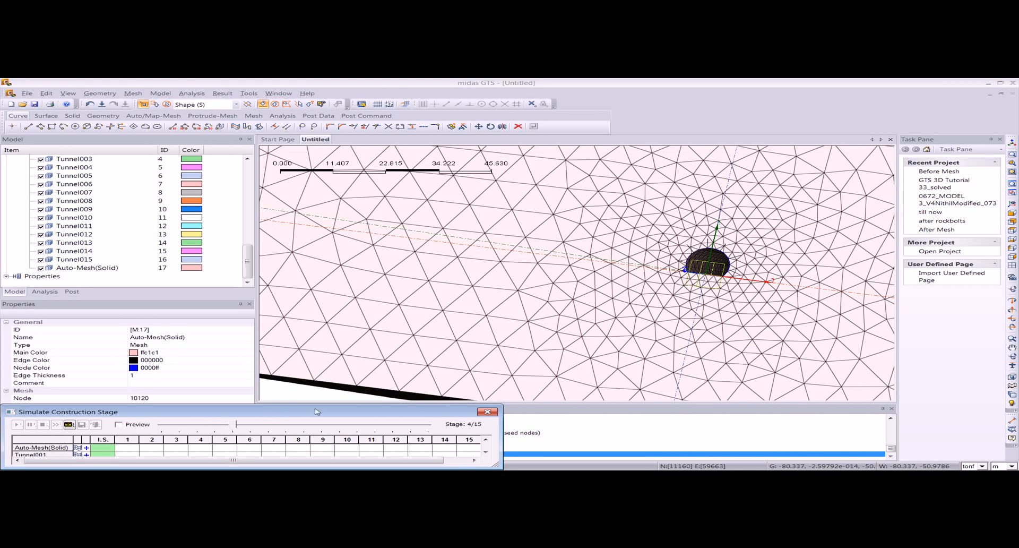
pyautogui.click(484, 411)
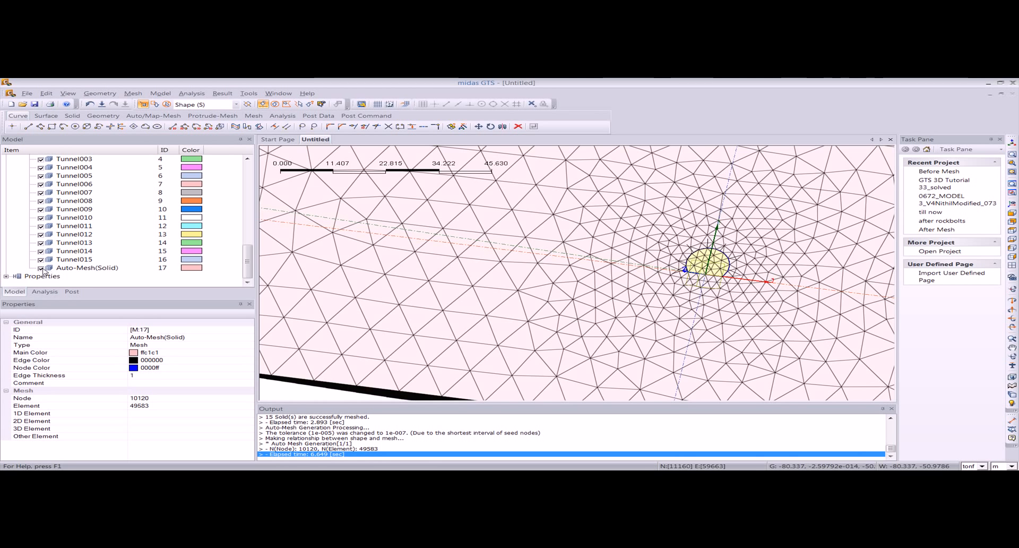
# Hide the ground mesh set Auto-Mesh(Solid) to view the tunnel meshes alone.
pyautogui.moveTo(772, 241); pyautogui.dragTo(703, 247, button='middle')
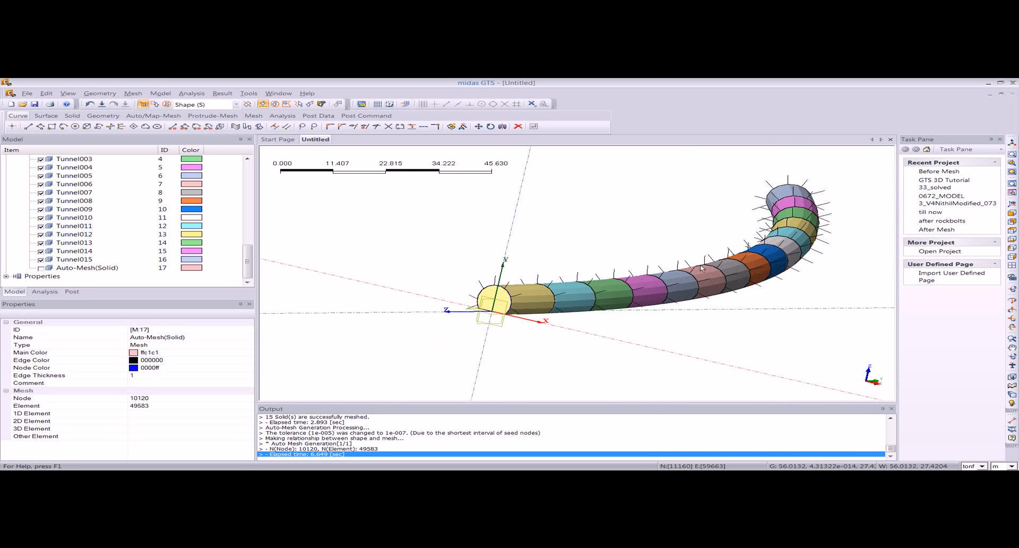
pyautogui.click(161, 92)
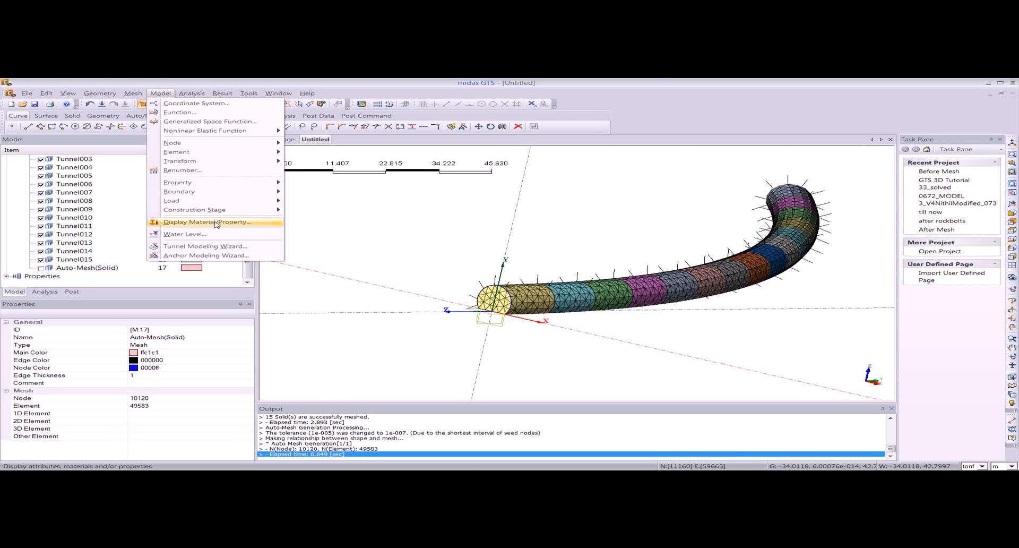
pyautogui.click(309, 238)
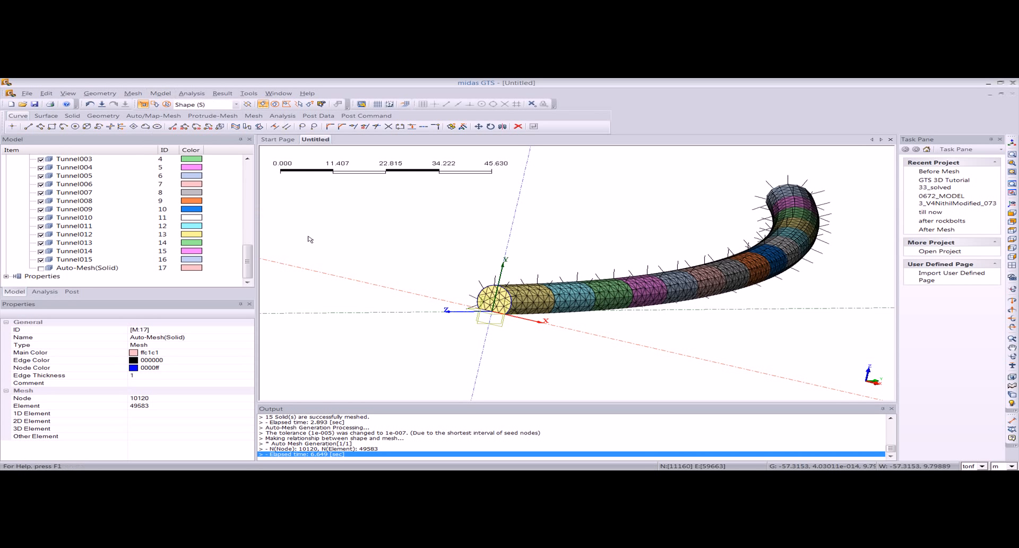
pyautogui.click(161, 93)
pyautogui.click(195, 173)
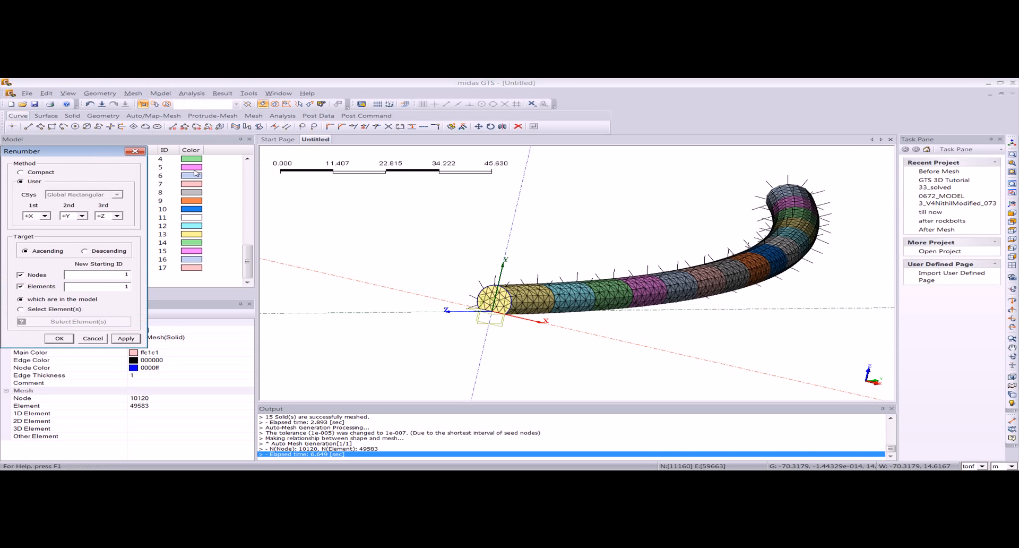
pyautogui.click(135, 151)
# Simulate the construction stages on the tunnel meshes alone, stepping through to stage 7.
pyautogui.click(161, 93)
pyautogui.moveTo(216, 212)
pyautogui.click(348, 228)
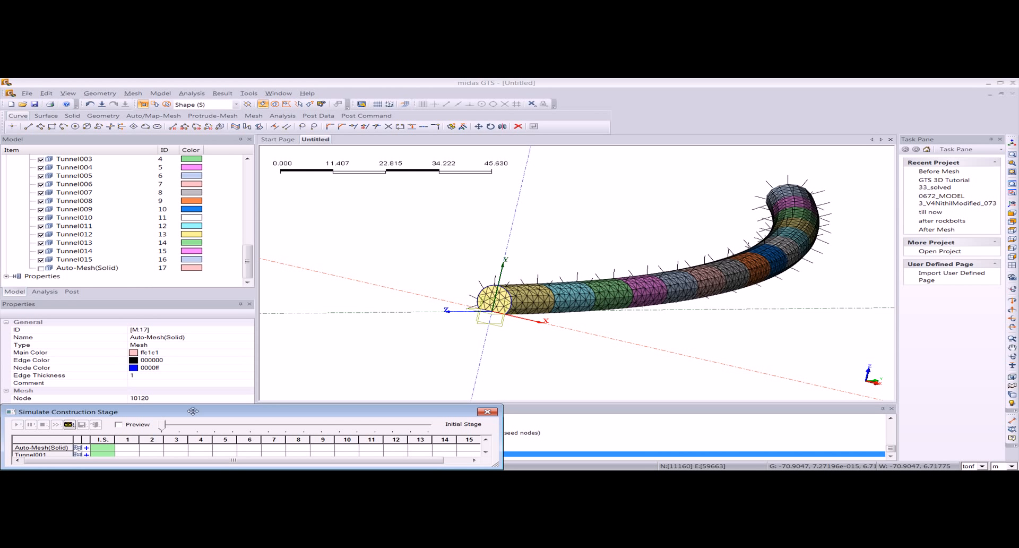
pyautogui.press('Right')
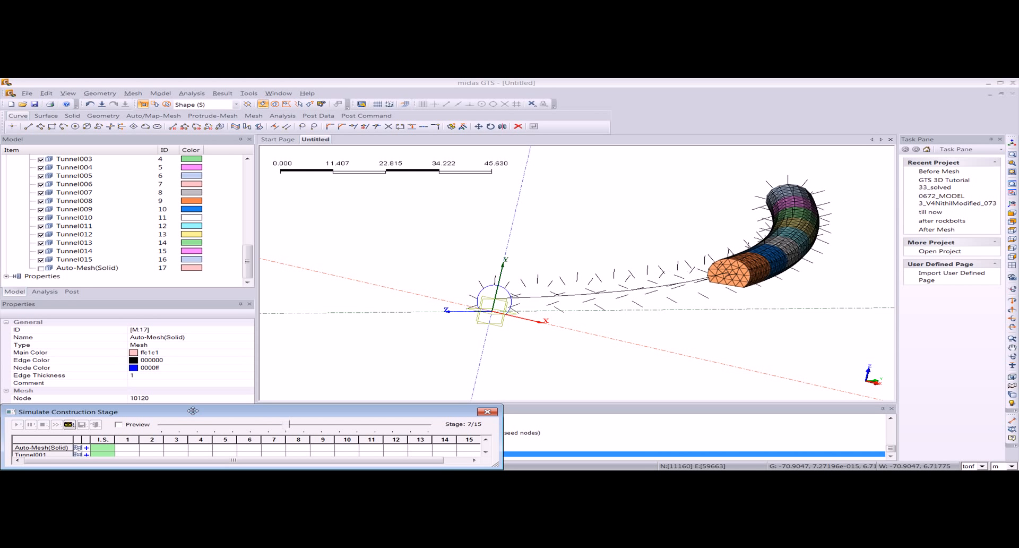
pyautogui.click(487, 411)
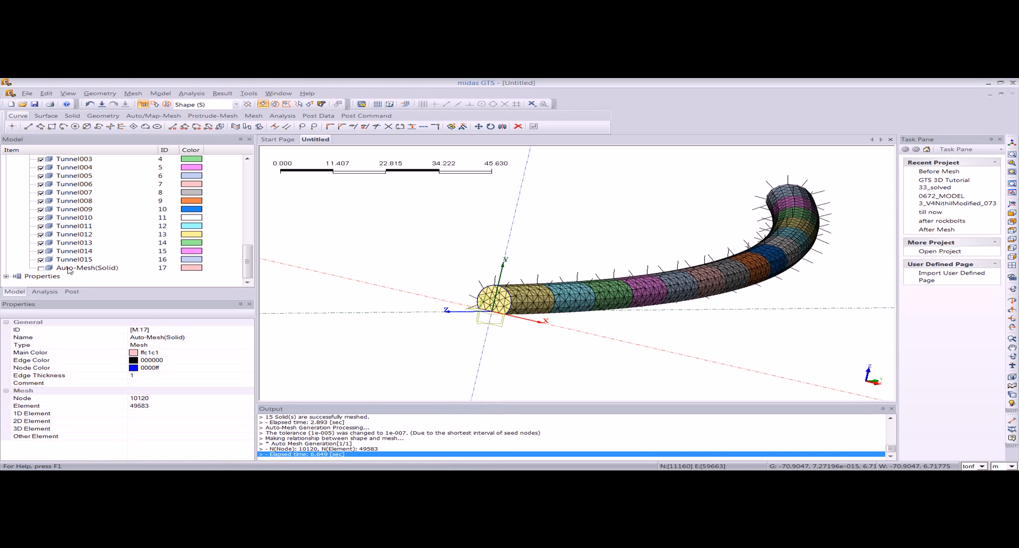
# Hide all mesh sets and display the solid geometry of Tunnel 1-D1 to Tunnel 1-D15.
pyautogui.click(41, 268)
pyautogui.scroll(3, 35, 212)
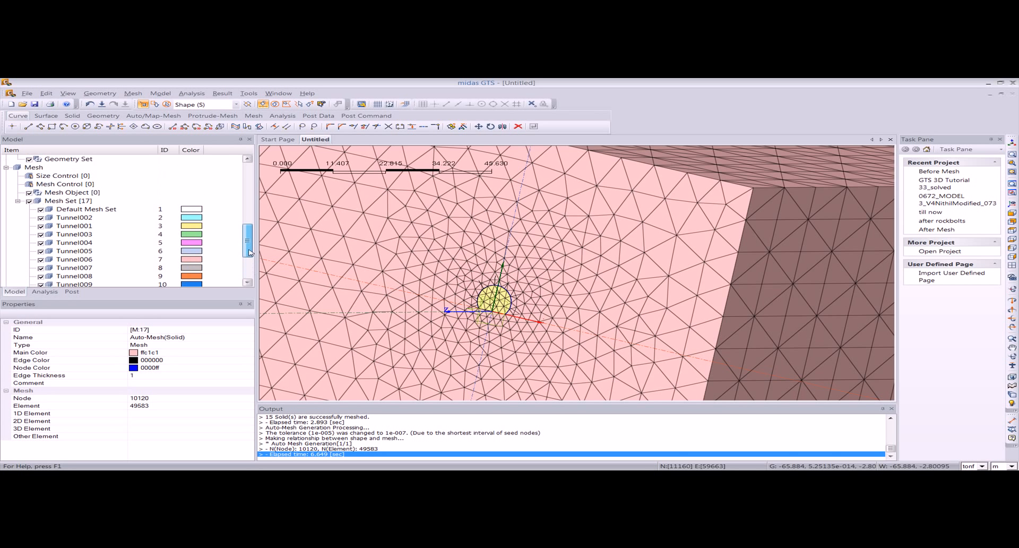
pyautogui.click(30, 201)
pyautogui.moveTo(247, 240); pyautogui.dragTo(247, 212)
pyautogui.click(149, 208)
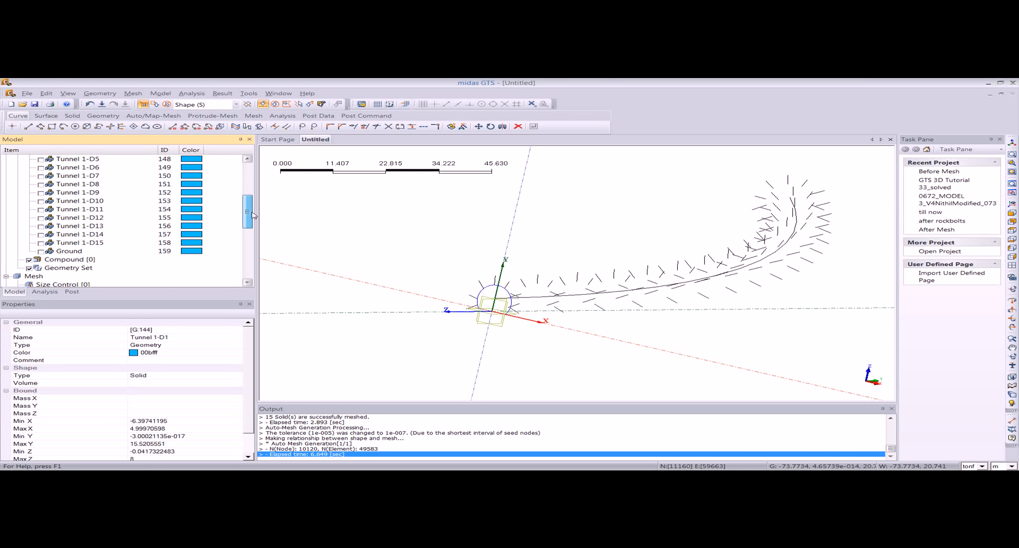
pyautogui.keyDown('shift'); pyautogui.click(70, 243); pyautogui.keyUp('shift')
pyautogui.click(42, 244)
pyautogui.moveTo(510, 285); pyautogui.dragTo(542, 301, button='middle')
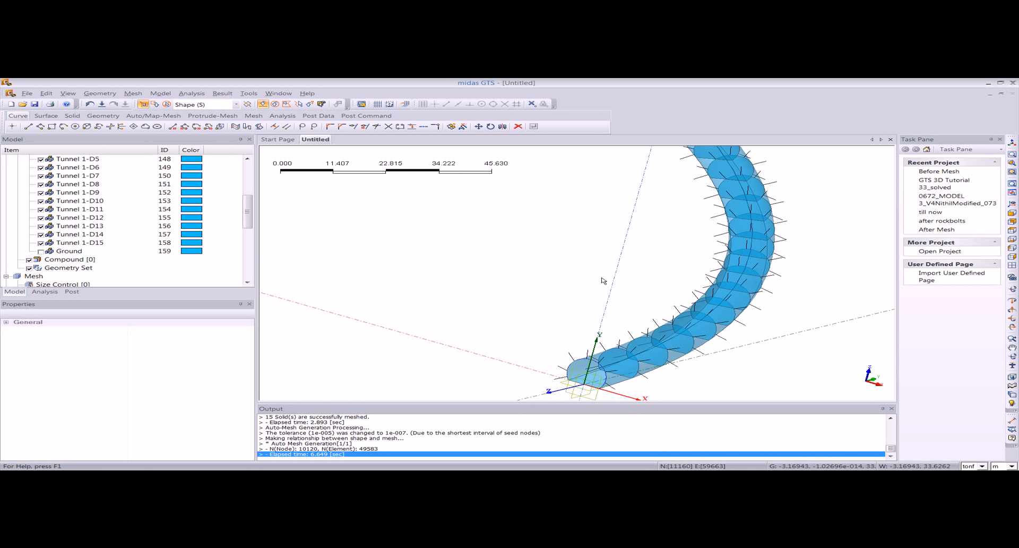
pyautogui.moveTo(603, 281); pyautogui.dragTo(487, 220, button='middle')
# Set up Extract Element from shape faces with the mesh set name Shotcrete and registration based on object shape.
pyautogui.click(160, 93)
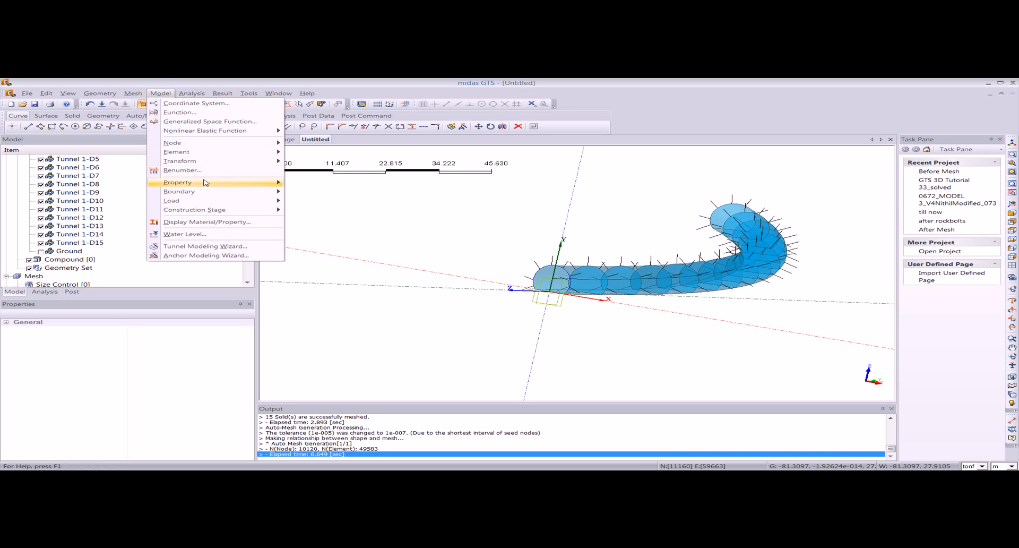
pyautogui.moveTo(212, 152)
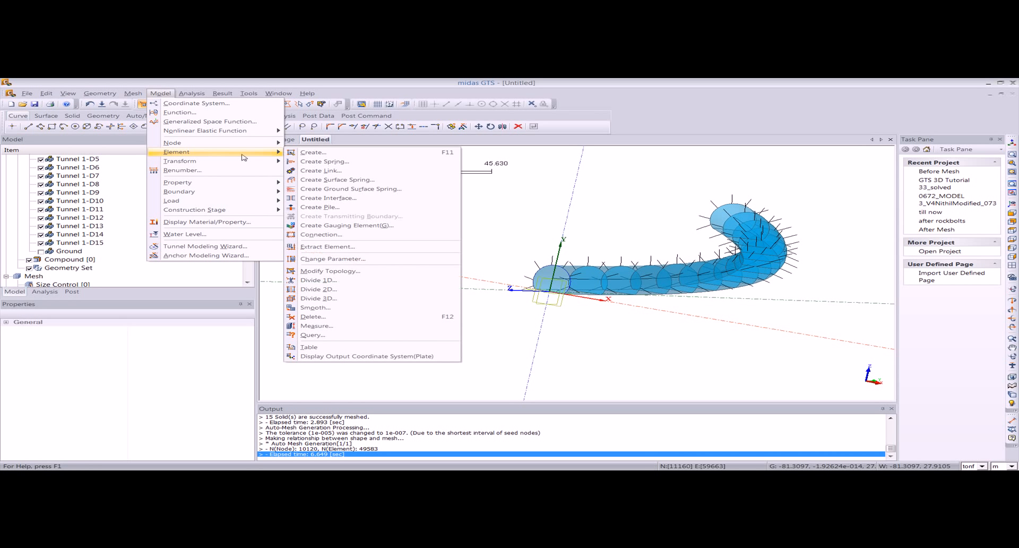
pyautogui.click(338, 248)
pyautogui.moveTo(98, 154); pyautogui.dragTo(179, 156)
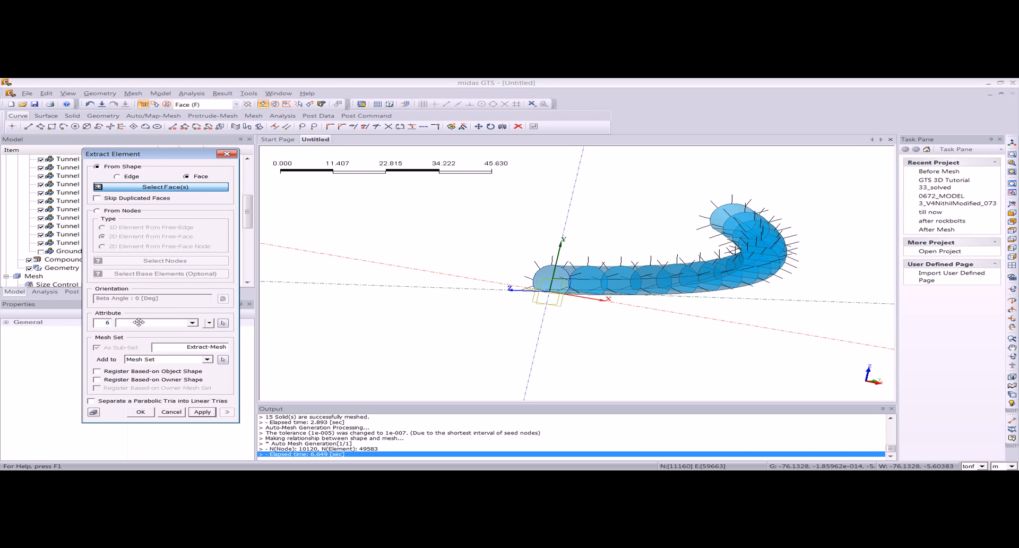
pyautogui.doubleClick(184, 346)
pyautogui.write('S')
pyautogui.click(170, 372)
# Select the curved upper faces of the tunnel segments, from the portal to the far end, as the faces to extract.
pyautogui.click(552, 281)
pyautogui.click(586, 280)
pyautogui.click(637, 281)
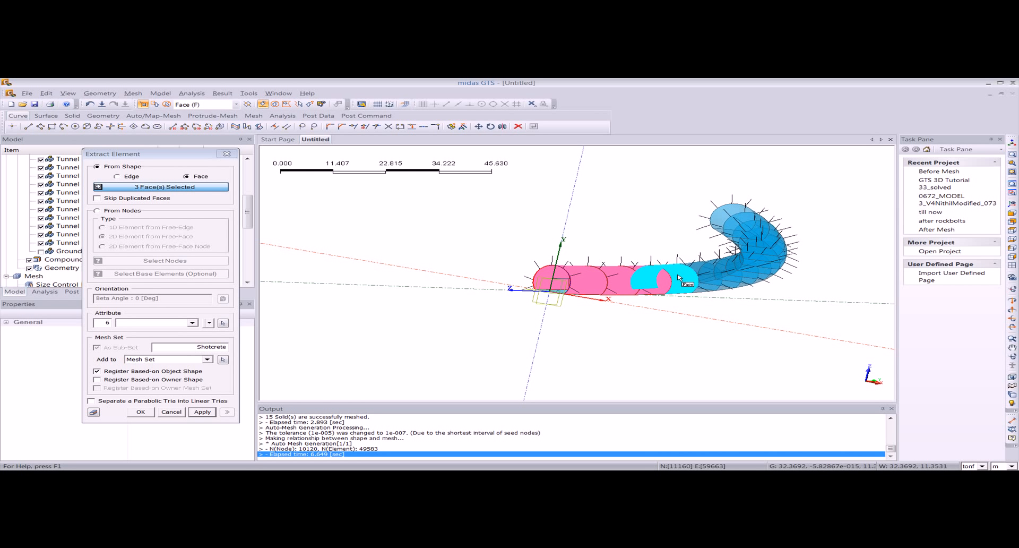
pyautogui.click(679, 277)
pyautogui.click(706, 274)
pyautogui.moveTo(696, 306); pyautogui.dragTo(636, 339, button='middle')
pyautogui.click(659, 322)
pyautogui.click(672, 323)
pyautogui.click(711, 304)
pyautogui.click(730, 281)
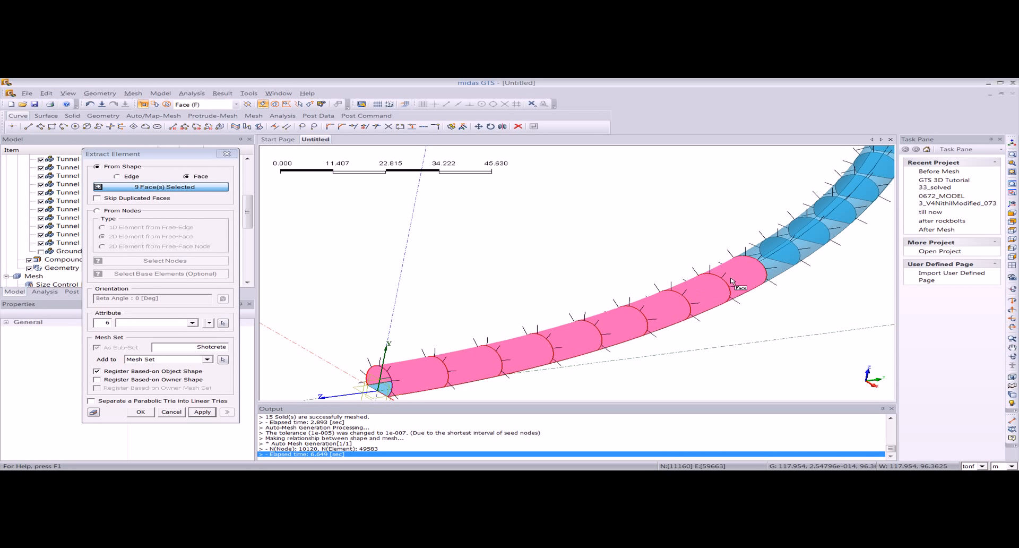
pyautogui.click(766, 258)
pyautogui.click(795, 237)
pyautogui.click(816, 215)
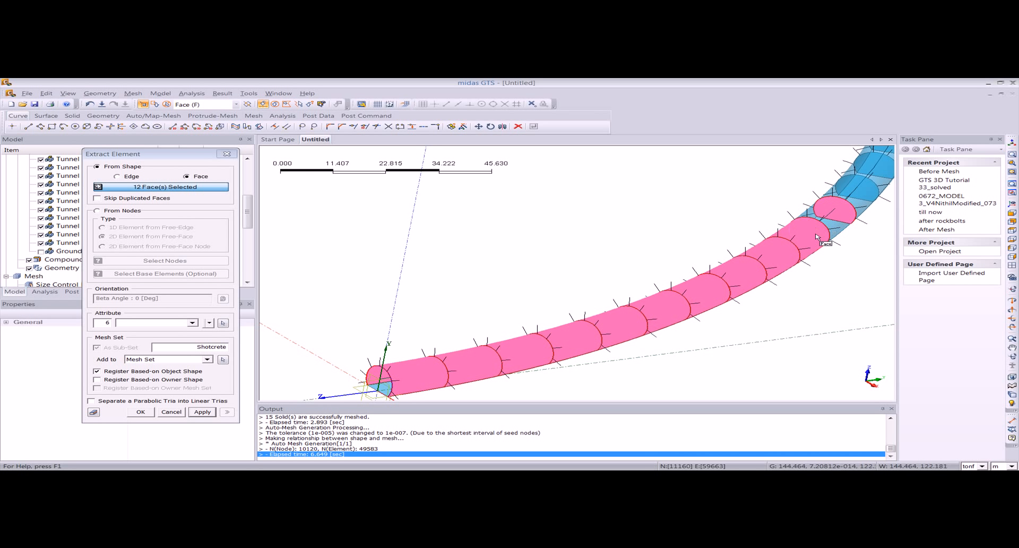
pyautogui.click(832, 229)
pyautogui.moveTo(832, 230); pyautogui.dragTo(646, 296, button='middle')
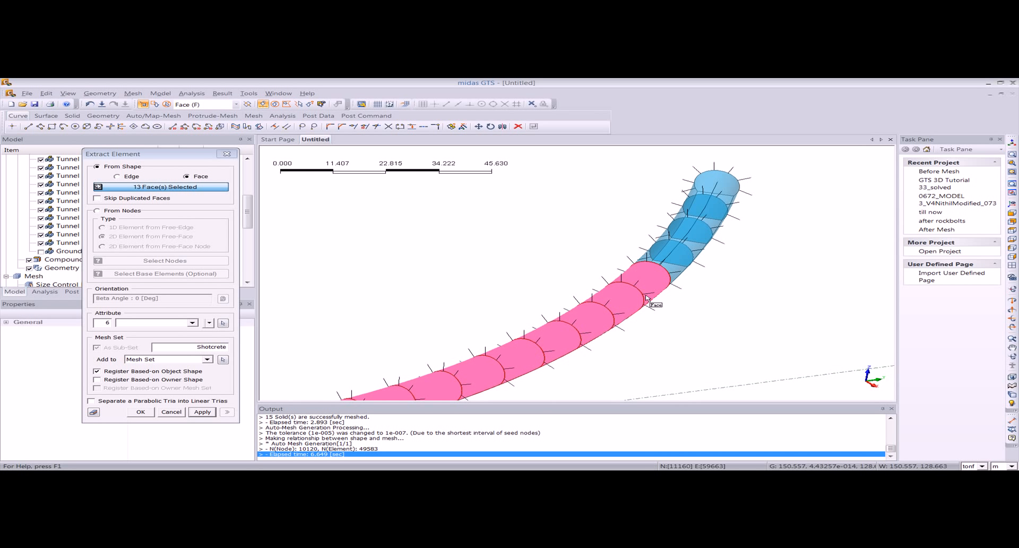
pyautogui.click(667, 255)
pyautogui.click(685, 232)
pyautogui.click(694, 208)
pyautogui.click(714, 186)
pyautogui.keyDown('ctrl'); pyautogui.moveTo(716, 289); pyautogui.dragTo(331, 256, button='middle'); pyautogui.keyUp('ctrl')
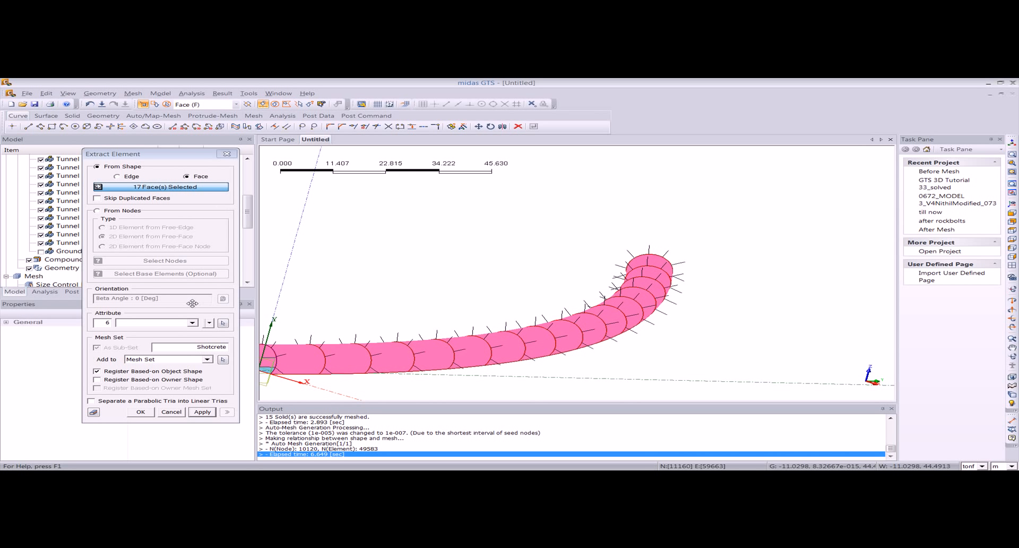
# Extract the Shotcrete lining elements from the selected tunnel faces.
pyautogui.moveTo(409, 351); pyautogui.dragTo(502, 318, button='middle')
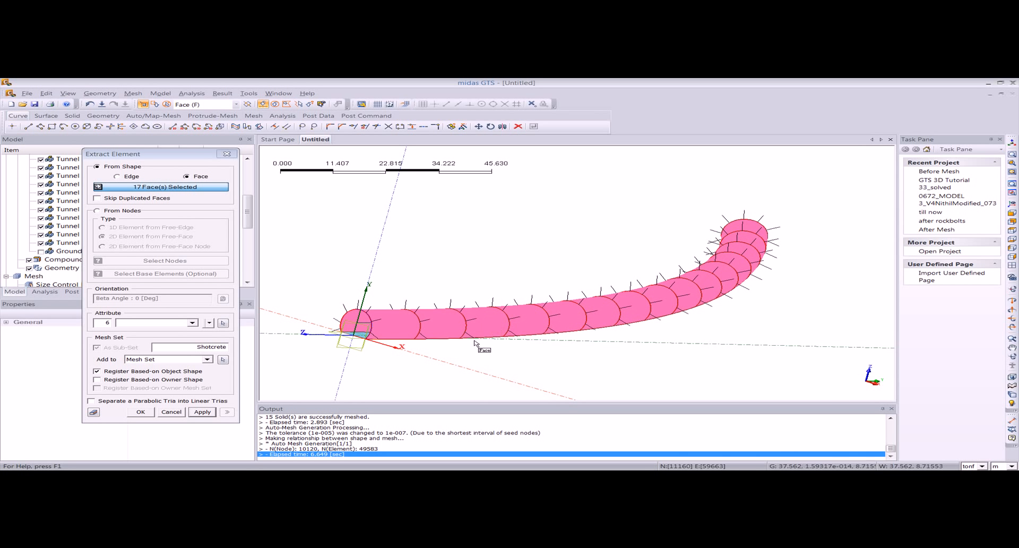
pyautogui.click(139, 412)
pyautogui.keyDown('ctrl'); pyautogui.moveTo(372, 366); pyautogui.dragTo(428, 342, button='middle'); pyautogui.keyUp('ctrl')
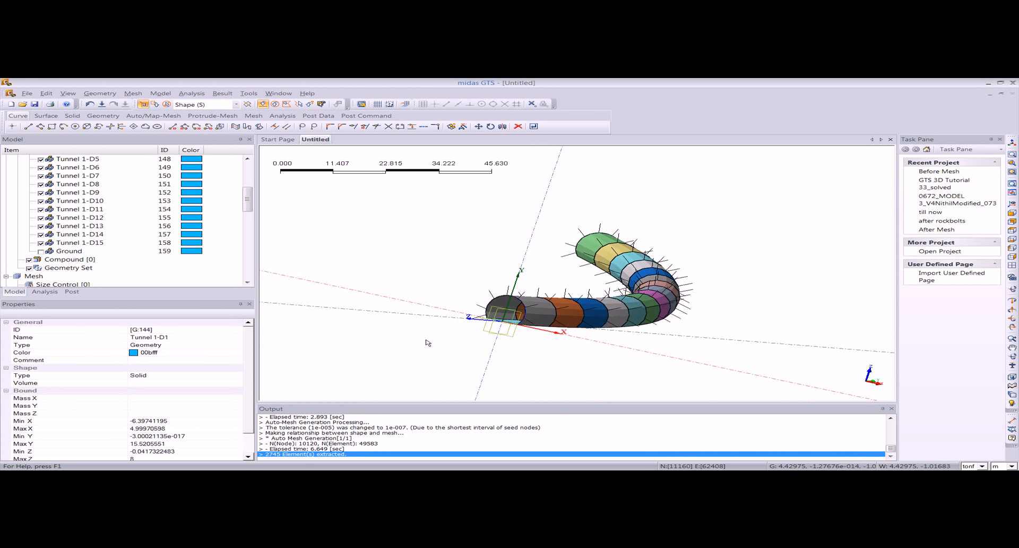
# Hide all the extracted mesh sets from Shotcrete to Shotcrete-16.
pyautogui.moveTo(248, 200); pyautogui.dragTo(248, 268)
pyautogui.click(50, 193)
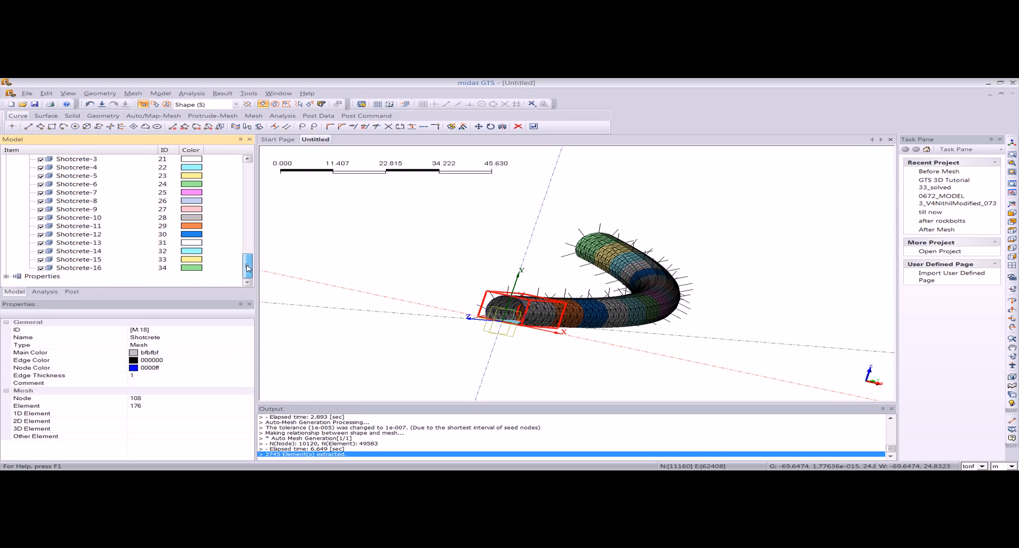
pyautogui.keyDown('shift'); pyautogui.click(114, 267); pyautogui.keyUp('shift')
pyautogui.click(41, 268)
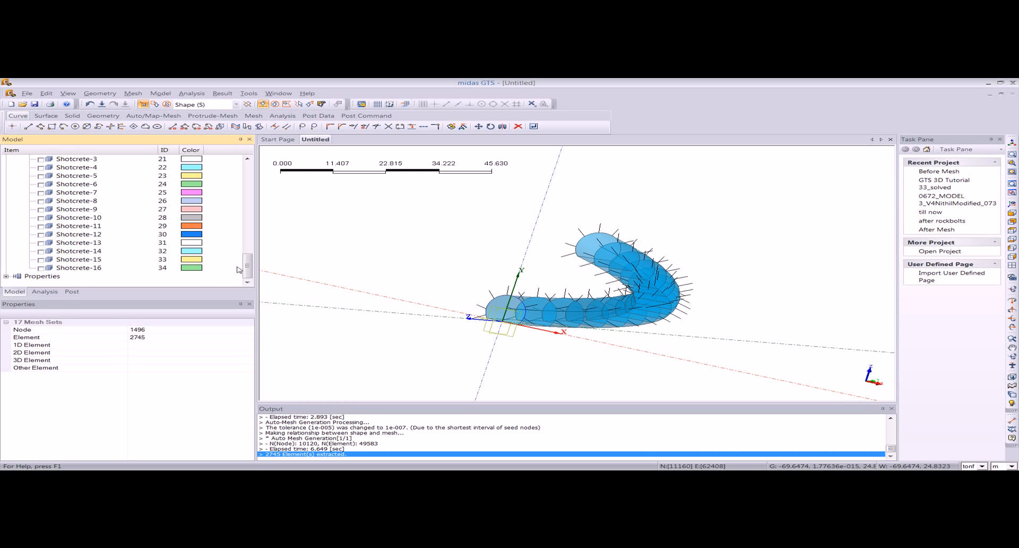
# Display only the Shotcrete and Shotcrete-1 mesh sets and examine the lining elements at the tunnel portal.
pyautogui.scroll(3, 79, 223)
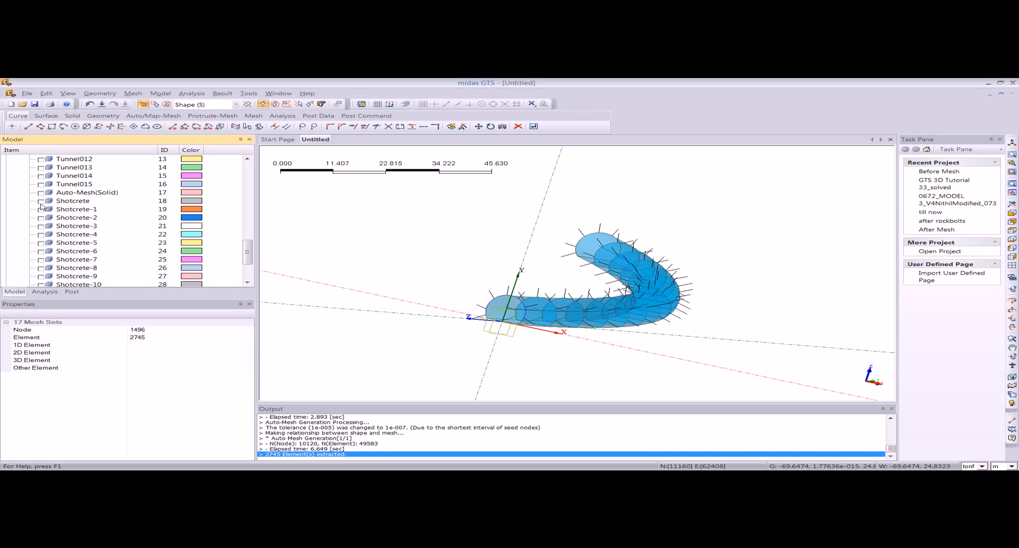
pyautogui.click(41, 202)
pyautogui.click(41, 210)
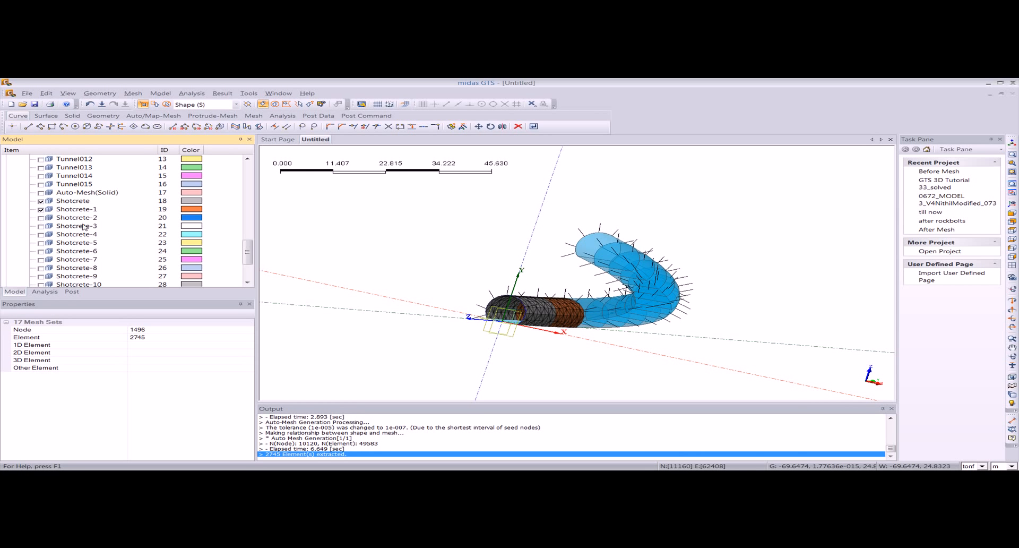
pyautogui.moveTo(504, 340); pyautogui.dragTo(534, 351, button='middle')
pyautogui.scroll(5, 529, 269)
pyautogui.moveTo(530, 271); pyautogui.dragTo(446, 296, button='middle')
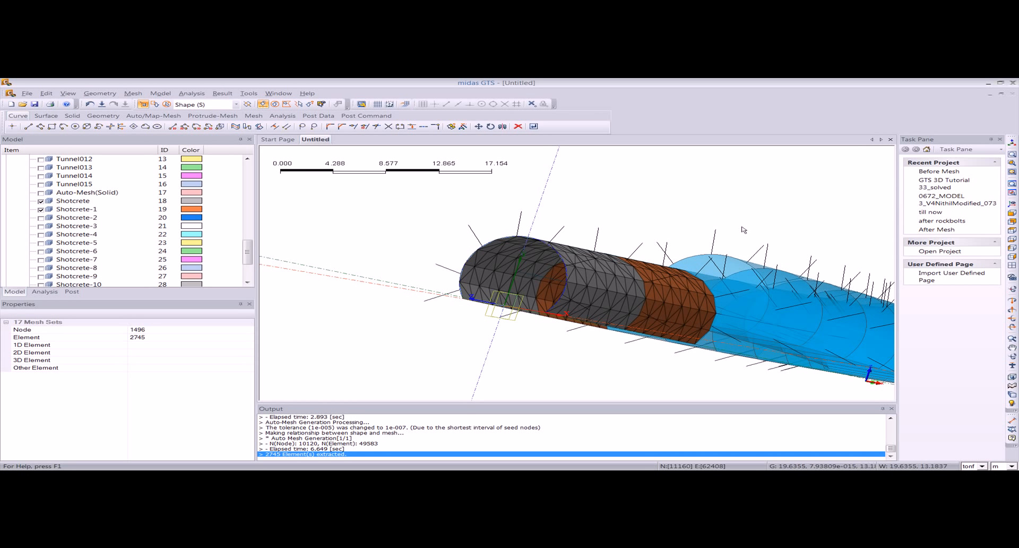
# Display all mesh sets, including the ground block, tunnel and shotcrete meshes.
pyautogui.click(1012, 143)
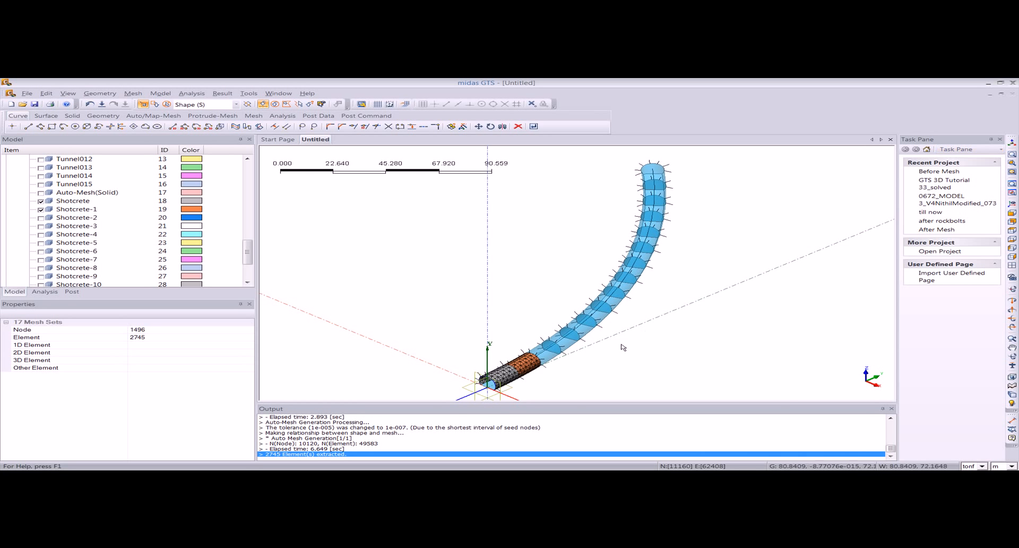
pyautogui.moveTo(248, 257); pyautogui.dragTo(249, 225)
pyautogui.click(29, 209)
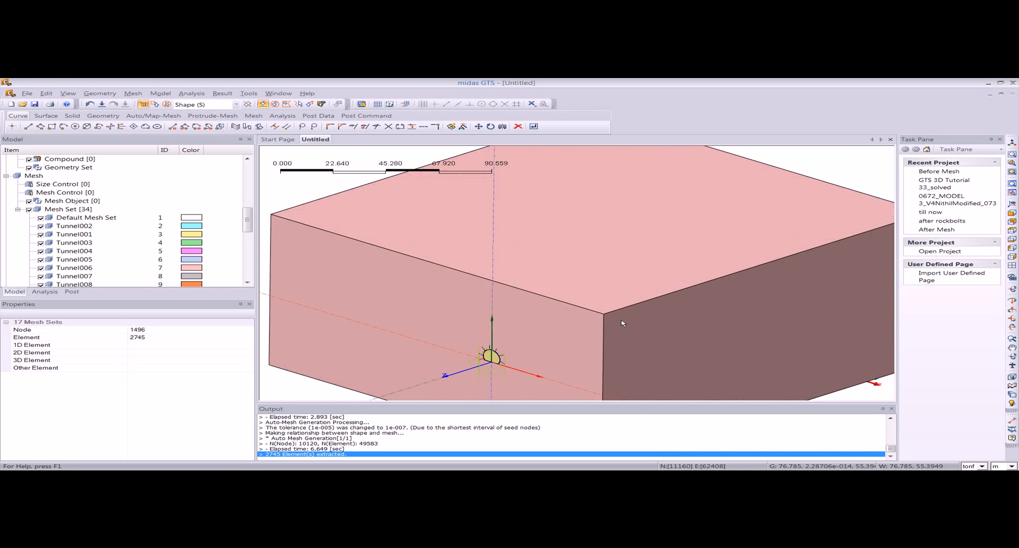